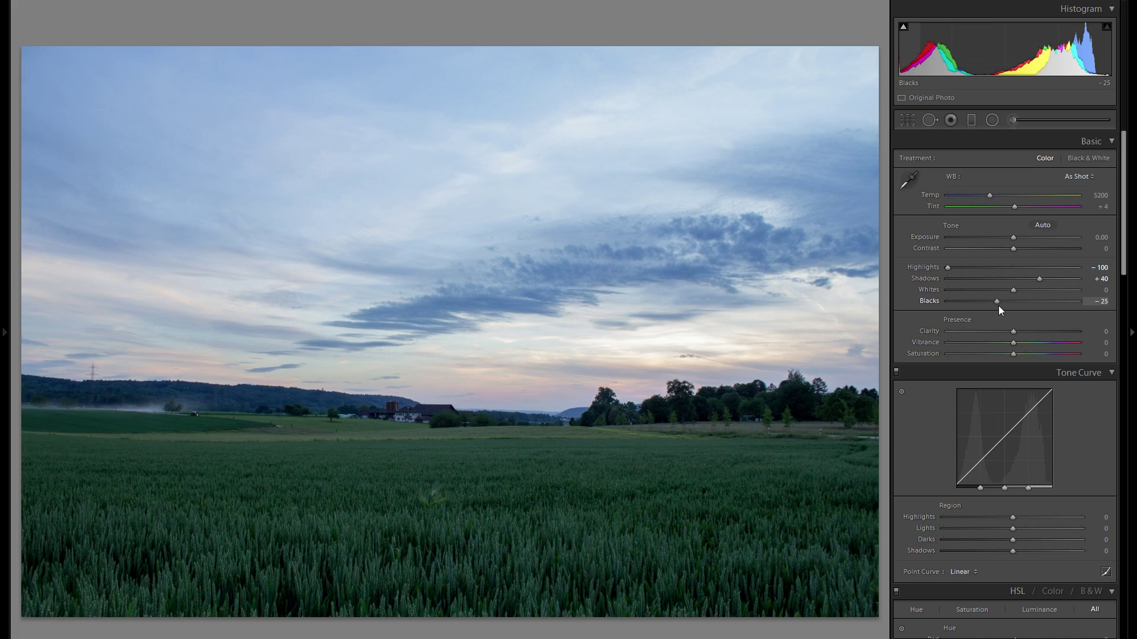
Reset Blacks to 0 and raise the photo's Contrast to +27
left_click_drag(998, 306, 1015, 304)
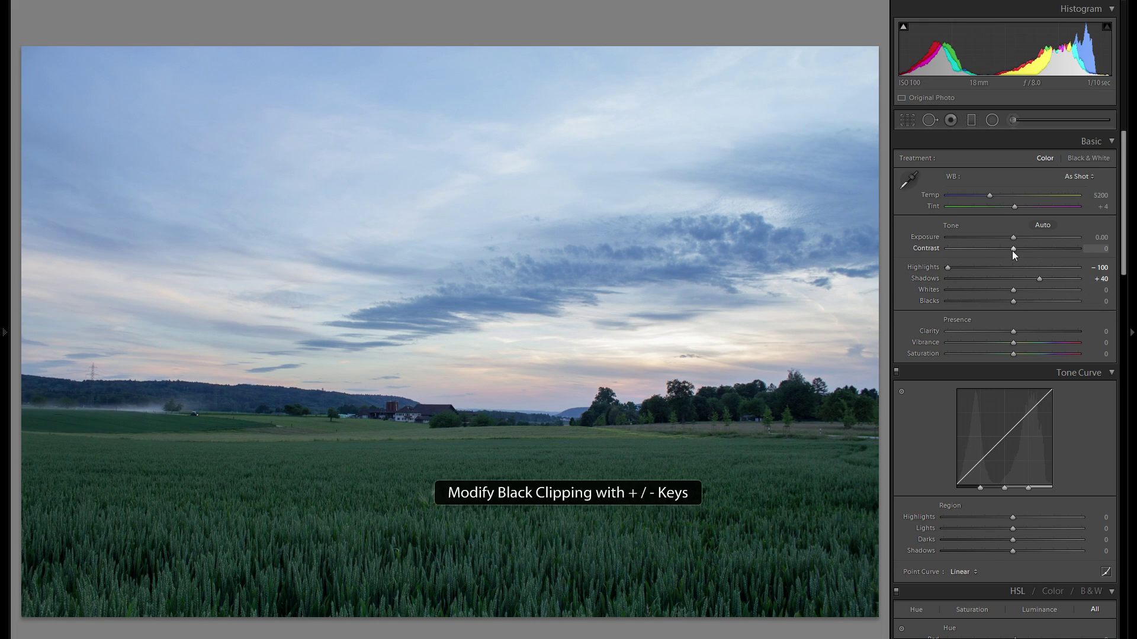
left_click_drag(1019, 250, 1034, 250)
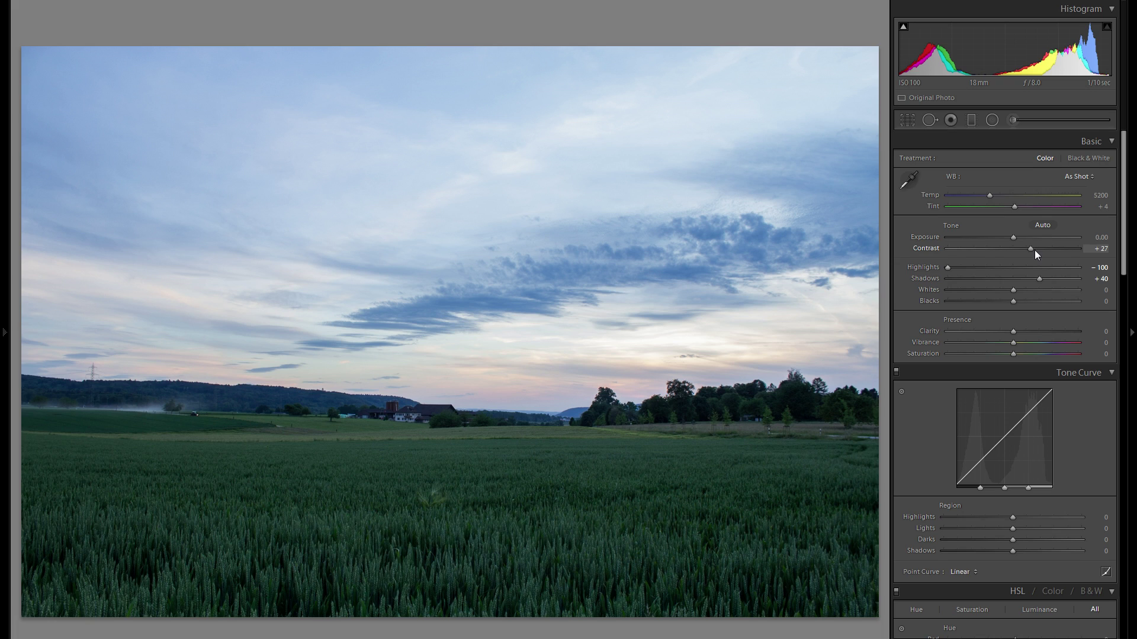
Add a slightly tilted graduated filter across the horizon that darkens the sky, with Noise at 0 and Exposure at −0.49
left_click(971, 122)
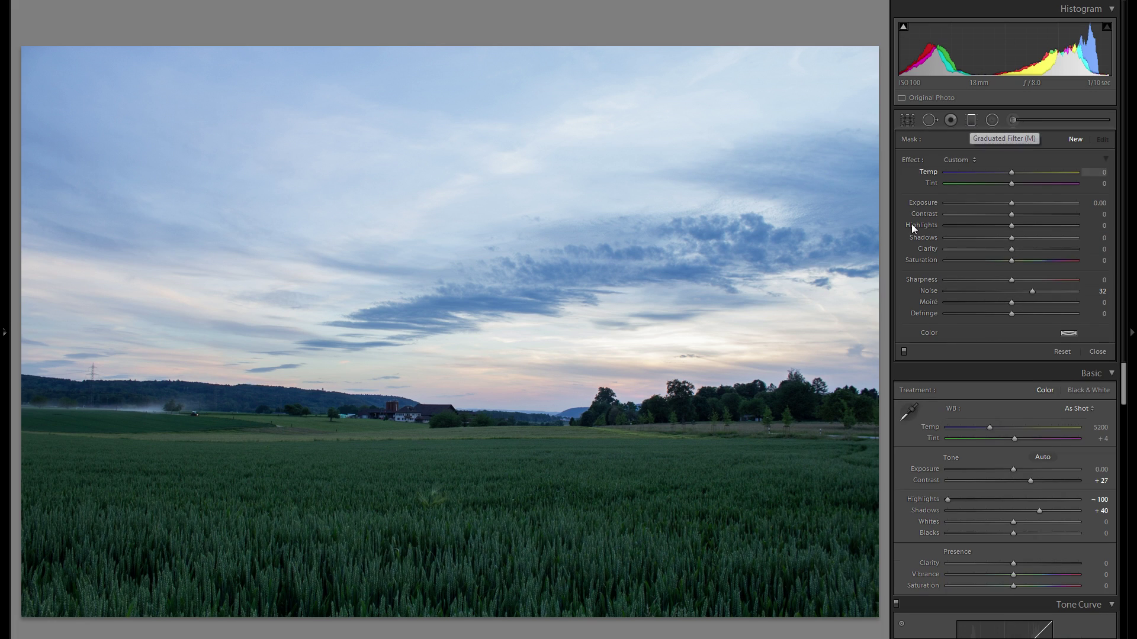
left_click(972, 122)
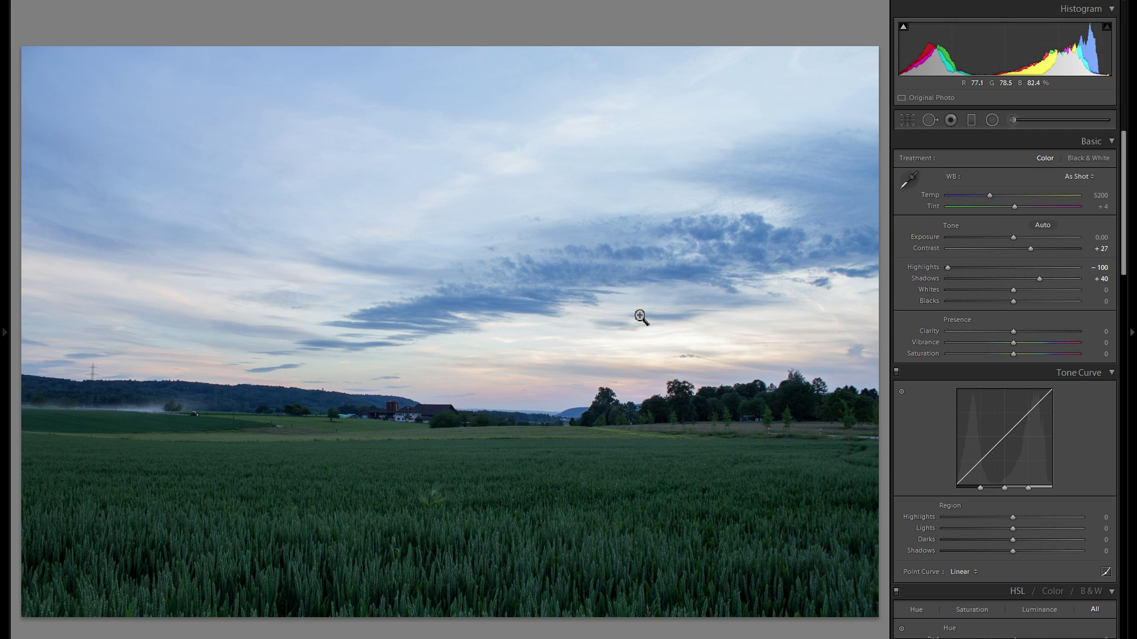
left_click(972, 120)
left_click_drag(500, 350, 482, 478)
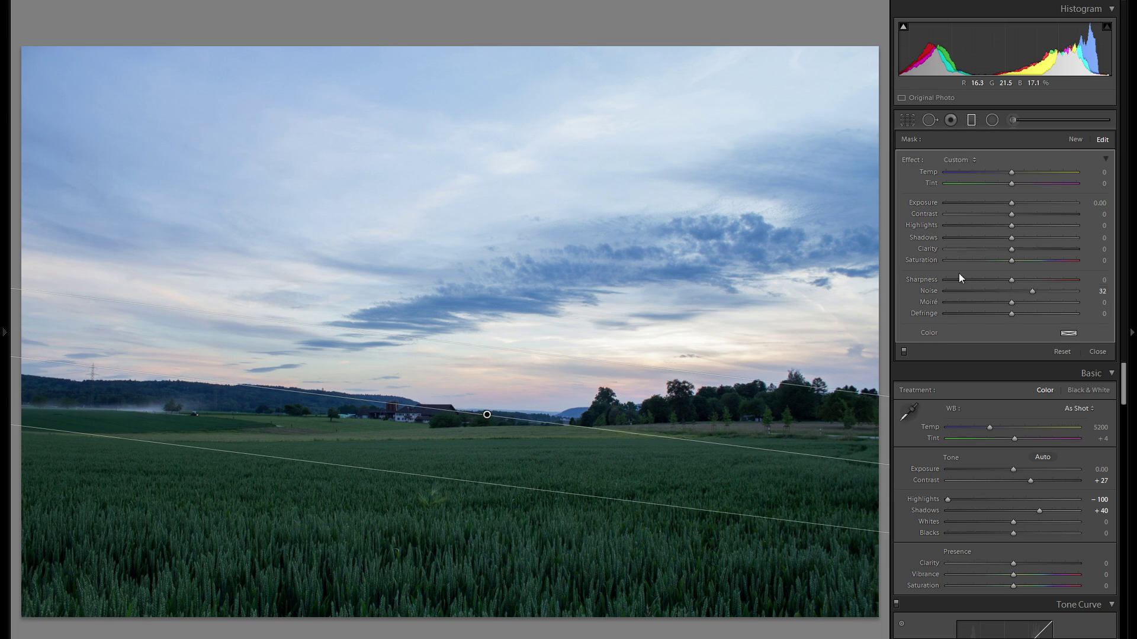
double_click(929, 291)
left_click_drag(1011, 203, 1006, 204)
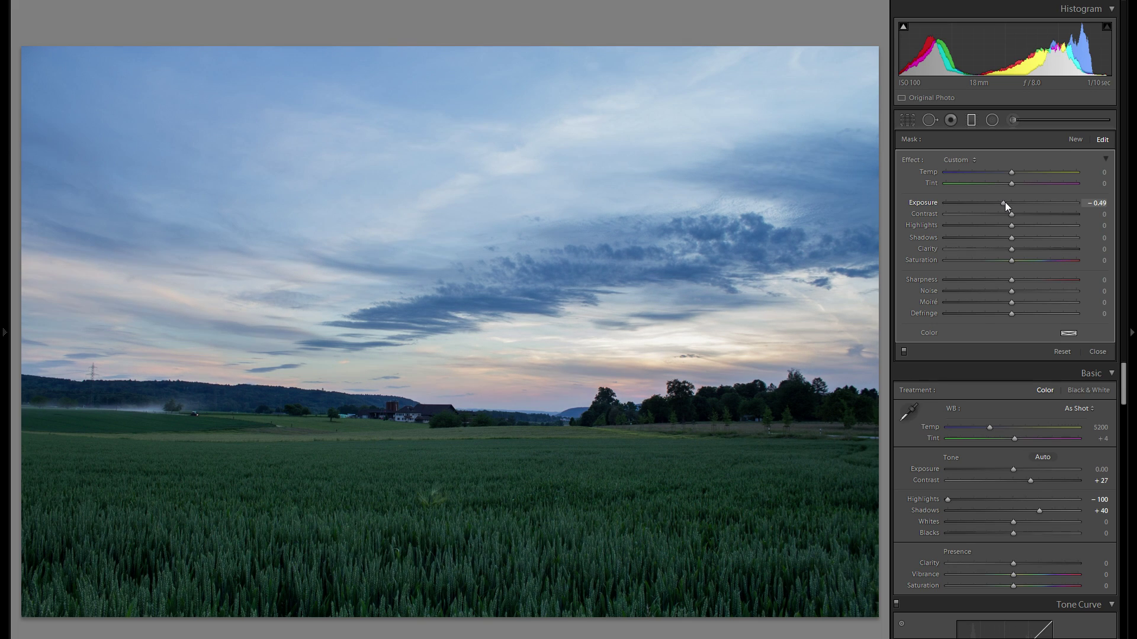
key("shift+m")
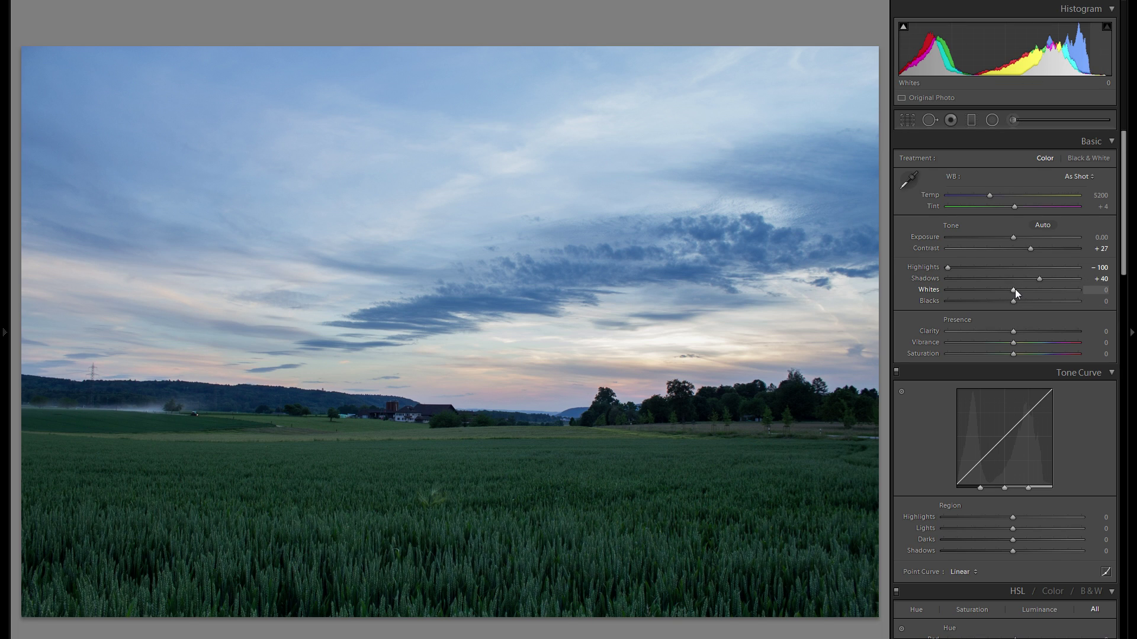
Raise Whites to +27, comparing the result against the reset value
left_click_drag(1015, 290, 1032, 290)
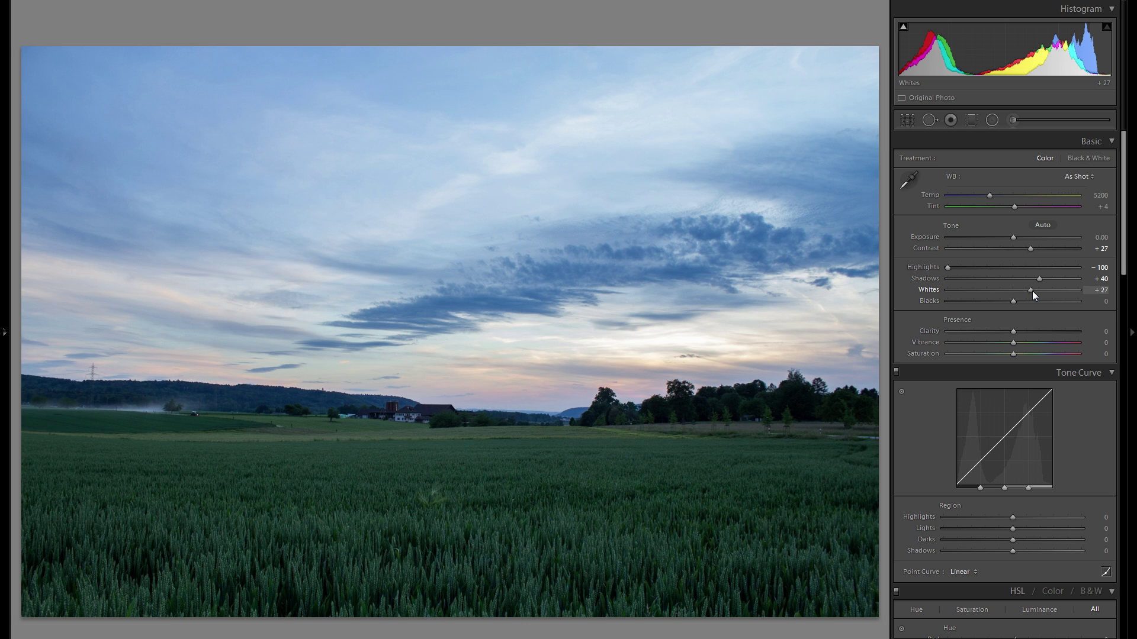
double_click(935, 287)
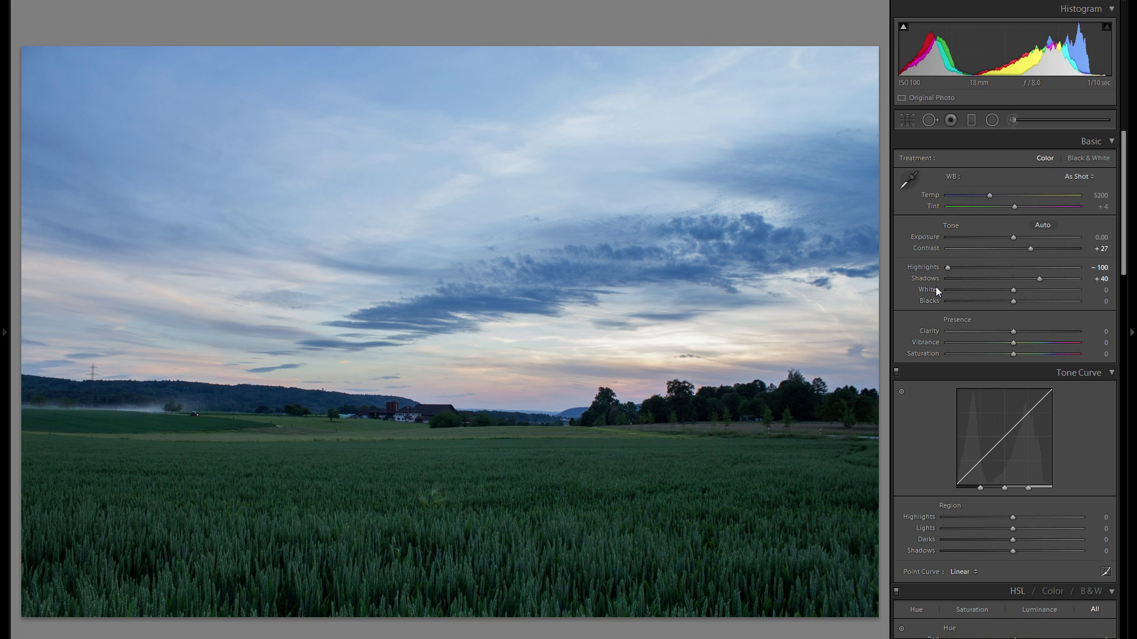
key("ctrl+z")
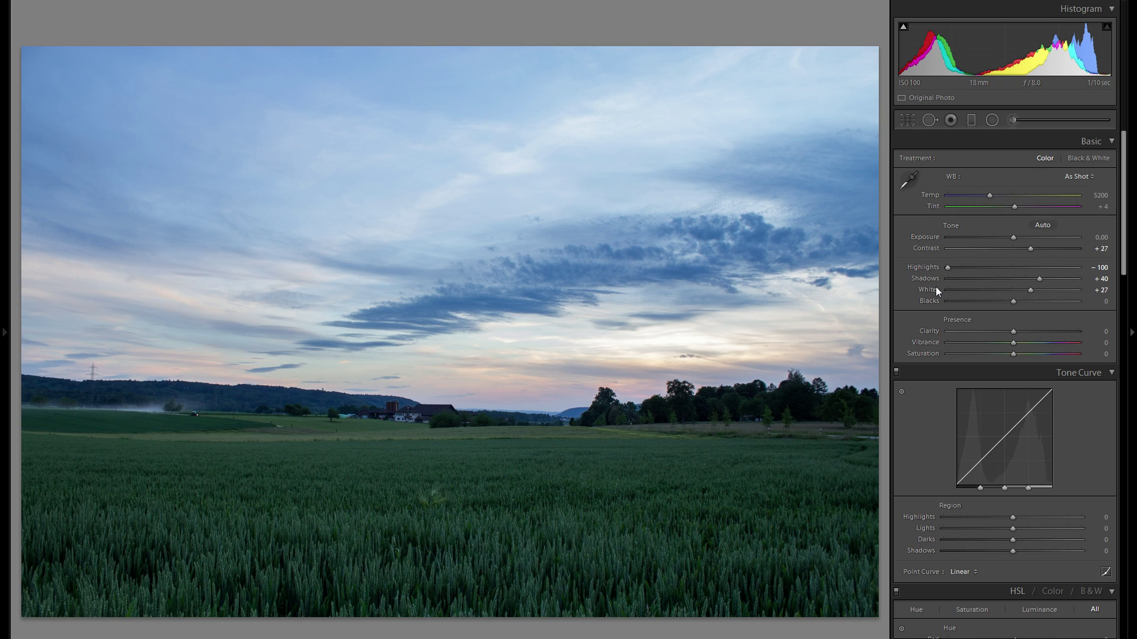
Try positive and negative Clarity, checking the wheat field at close range, and settle on −20
left_click_drag(1013, 331, 1045, 336)
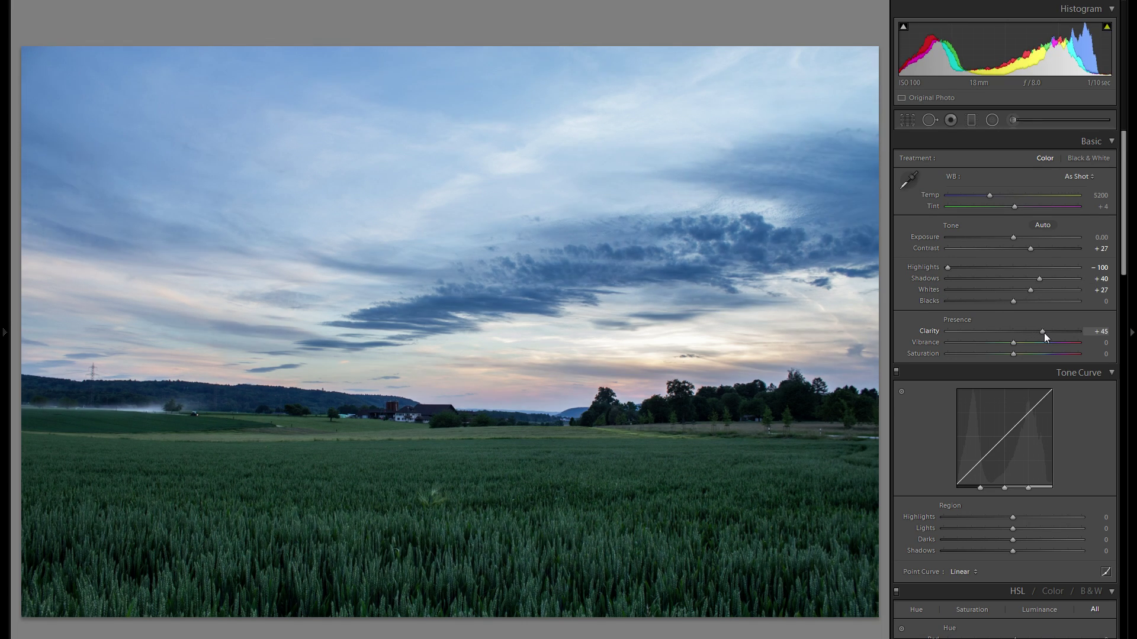
left_click_drag(1043, 333, 1000, 334)
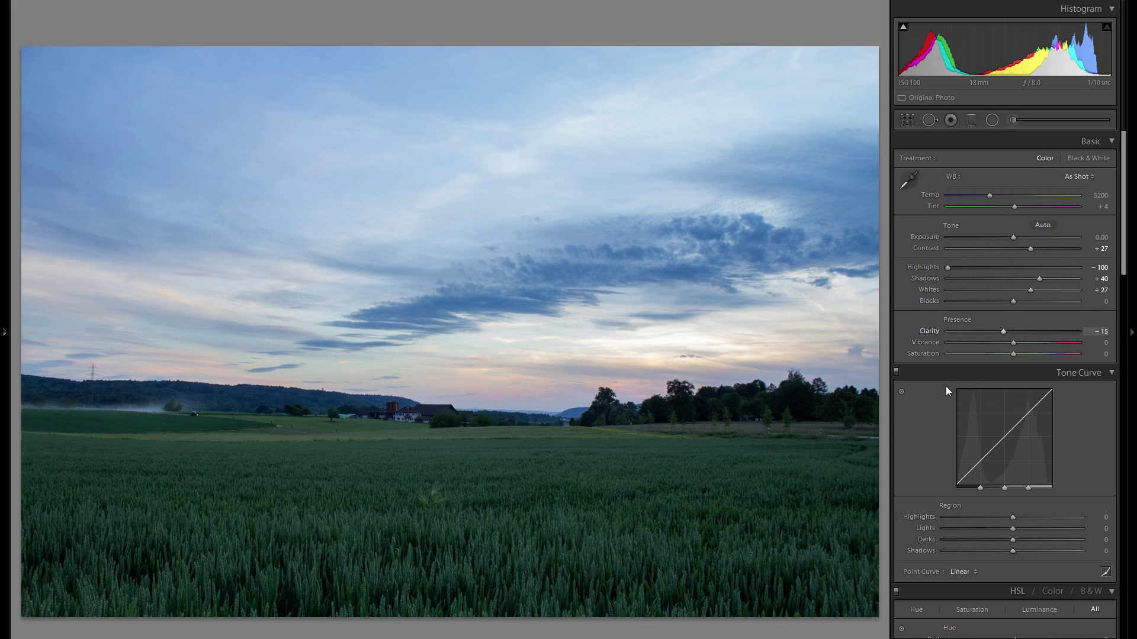
left_click(1038, 331)
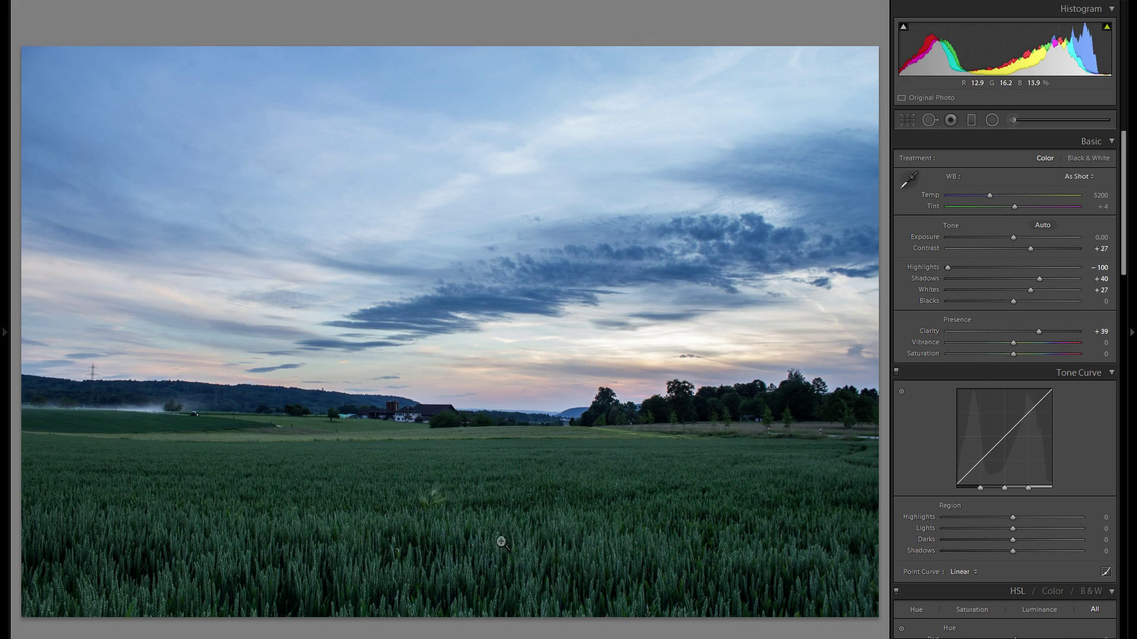
left_click(450, 556)
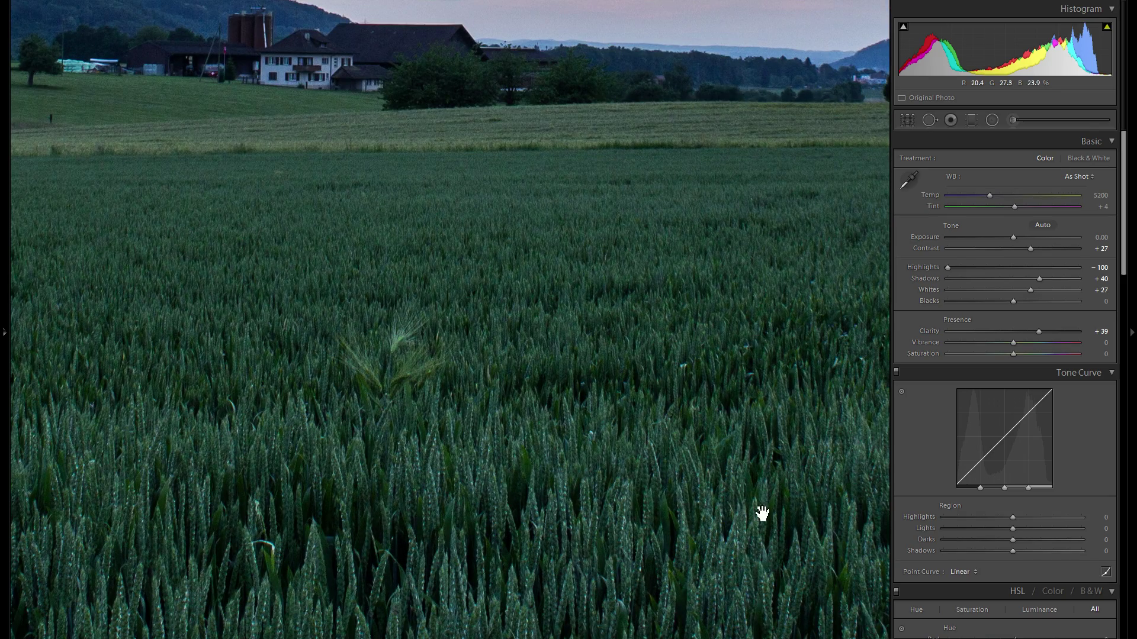
left_click_drag(1017, 331, 999, 333)
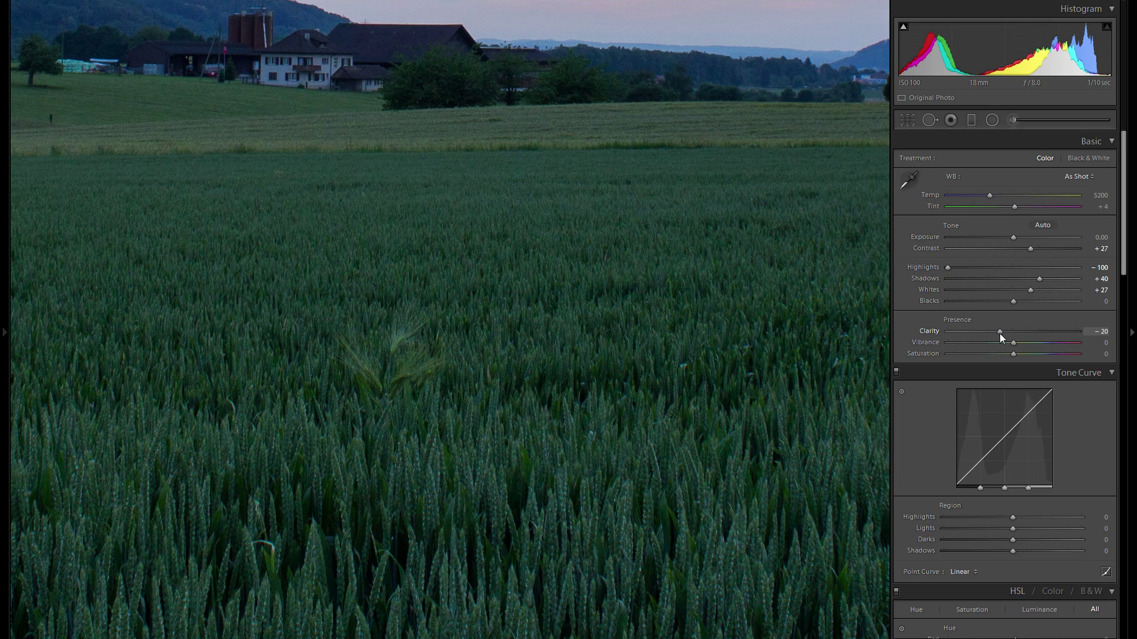
left_click(741, 331)
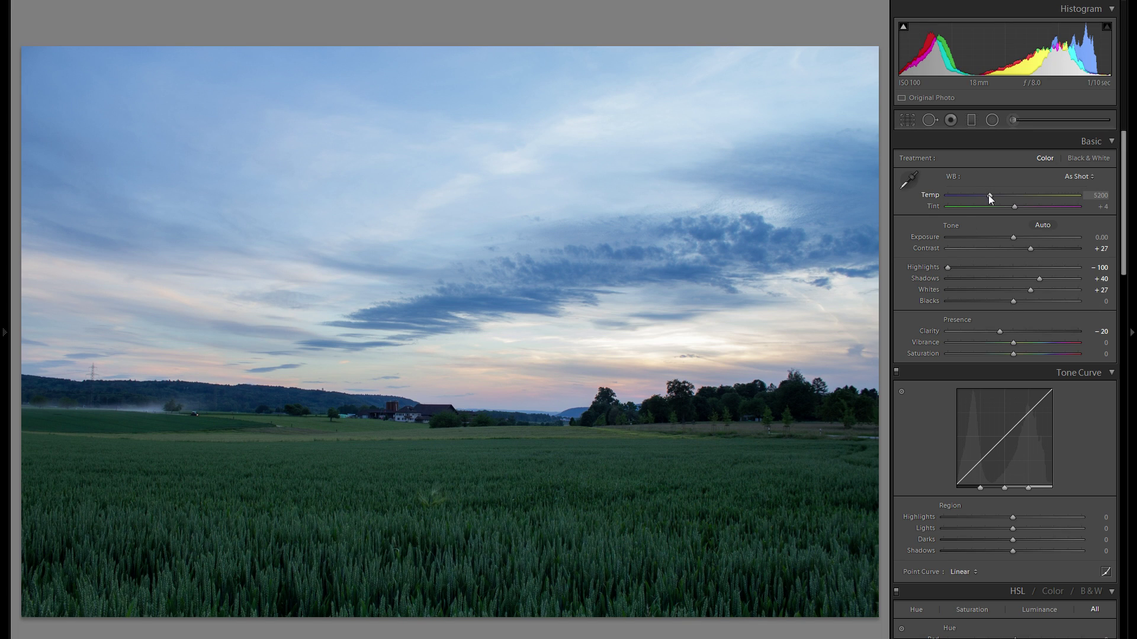
left_click_drag(990, 194, 997, 194)
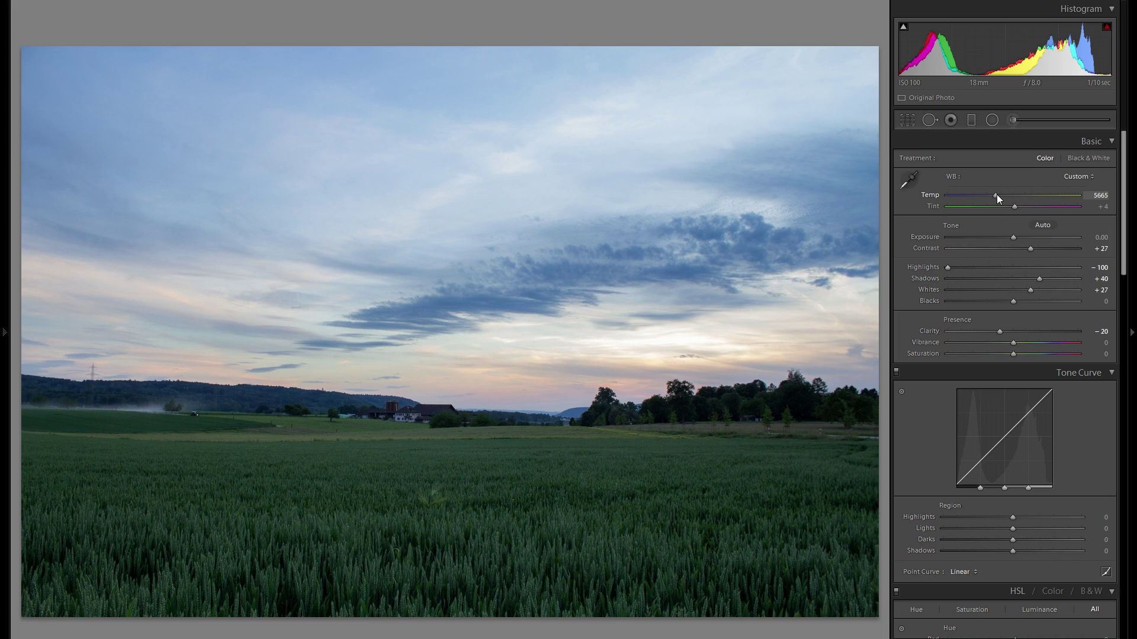
mouse_move(996, 194)
left_mouse_down()
mouse_move(1007, 196)
mouse_move(997, 196)
left_mouse_up()
double_click(932, 194)
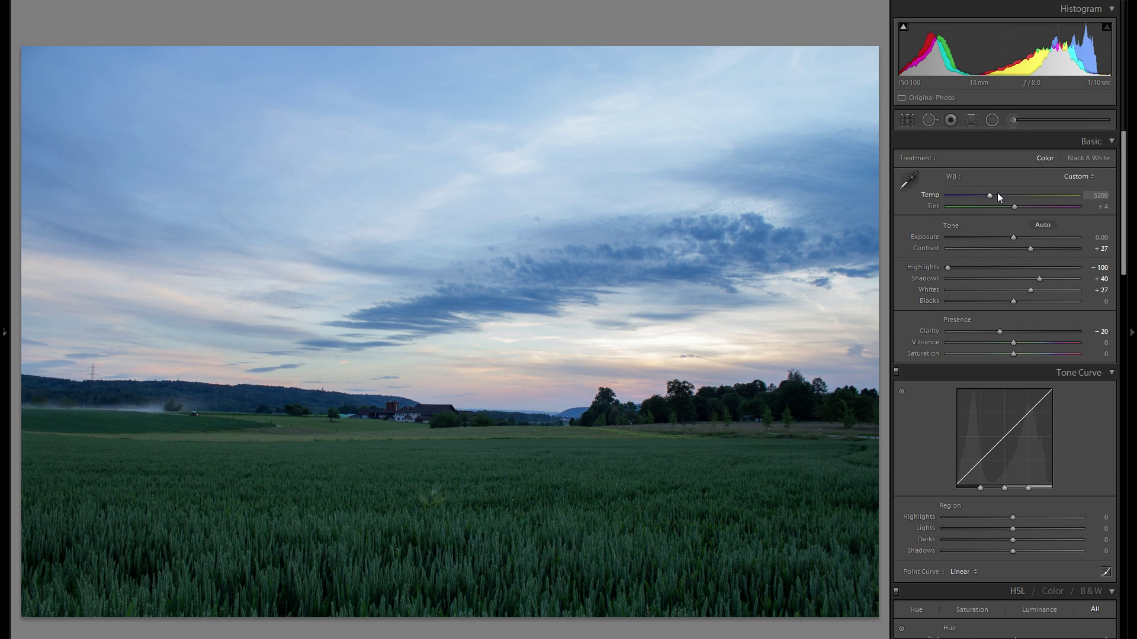
Warm the white balance to a Temp of 6932, comparing it against the original temperature, and set Tint to +14
left_click_drag(989, 196, 1048, 197)
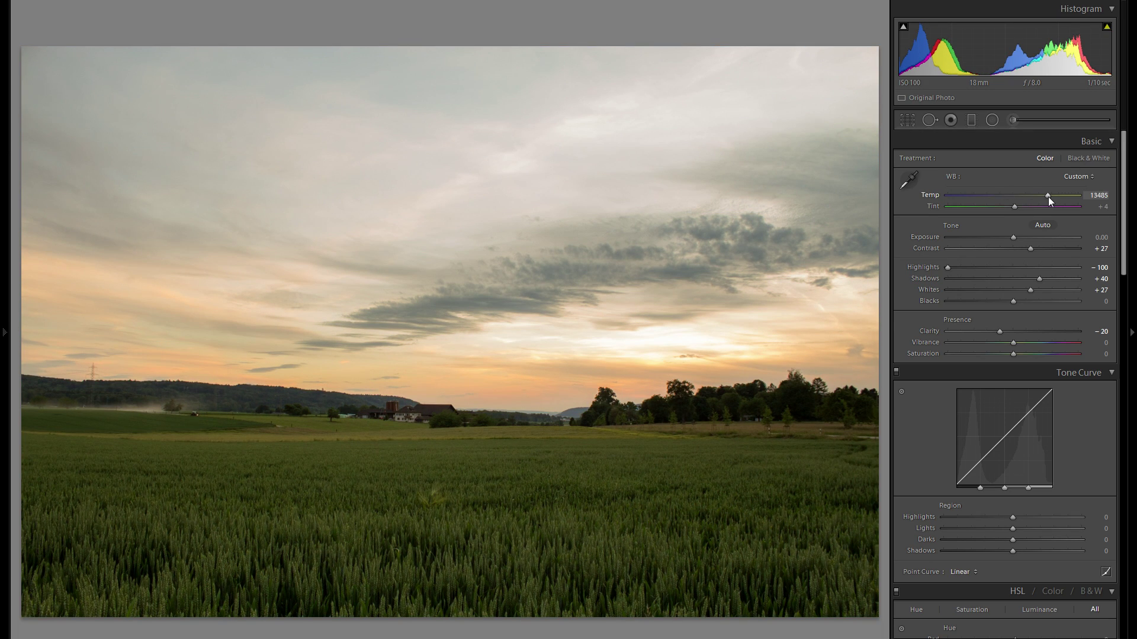
left_click_drag(1048, 197, 1023, 197)
scroll(987, 237, "down", 5)
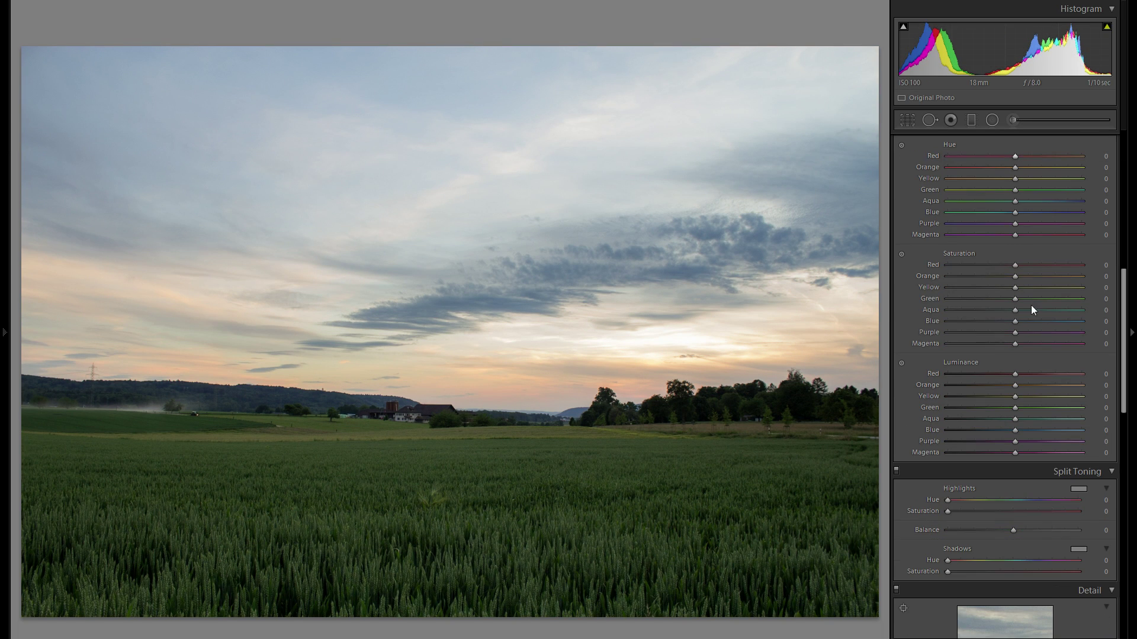
scroll(991, 422, "up", 5)
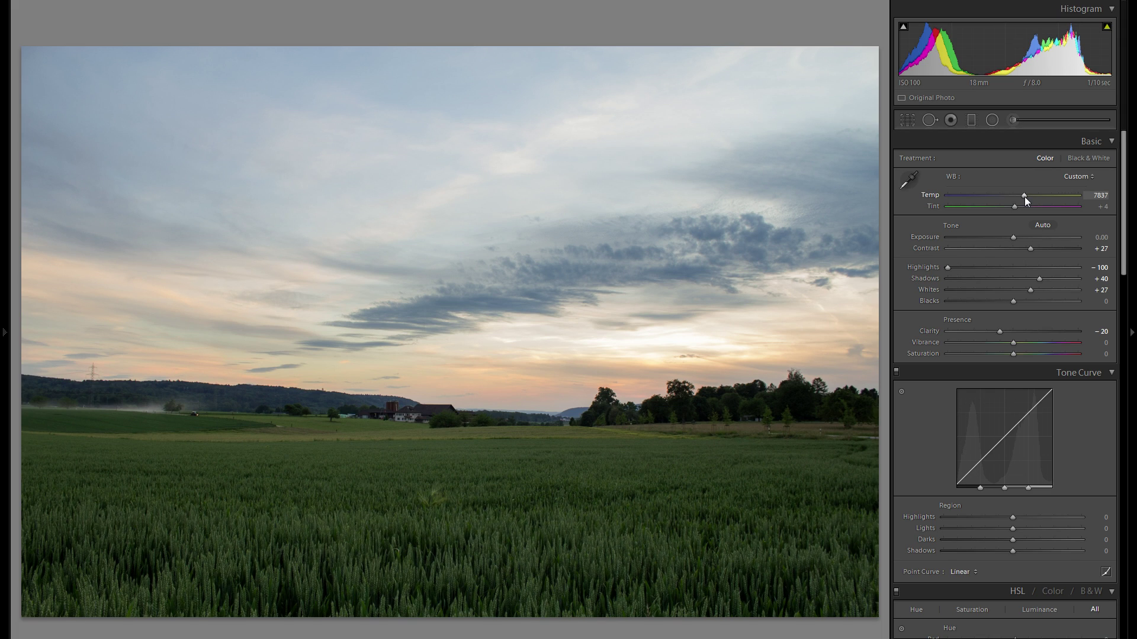
left_click_drag(1025, 197, 1014, 207)
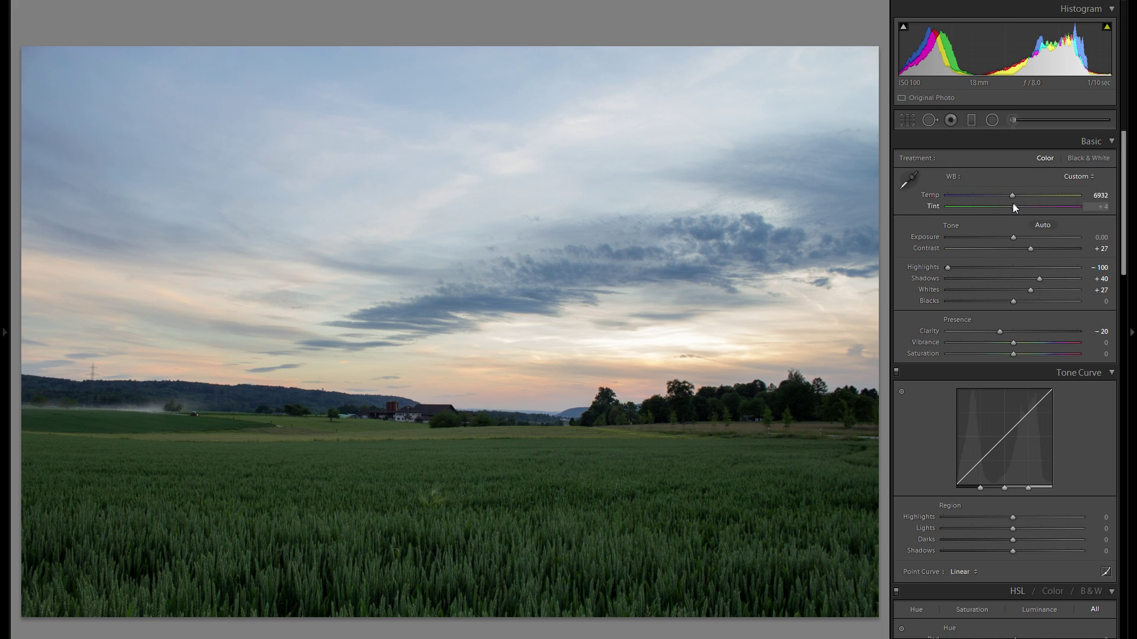
double_click(934, 196)
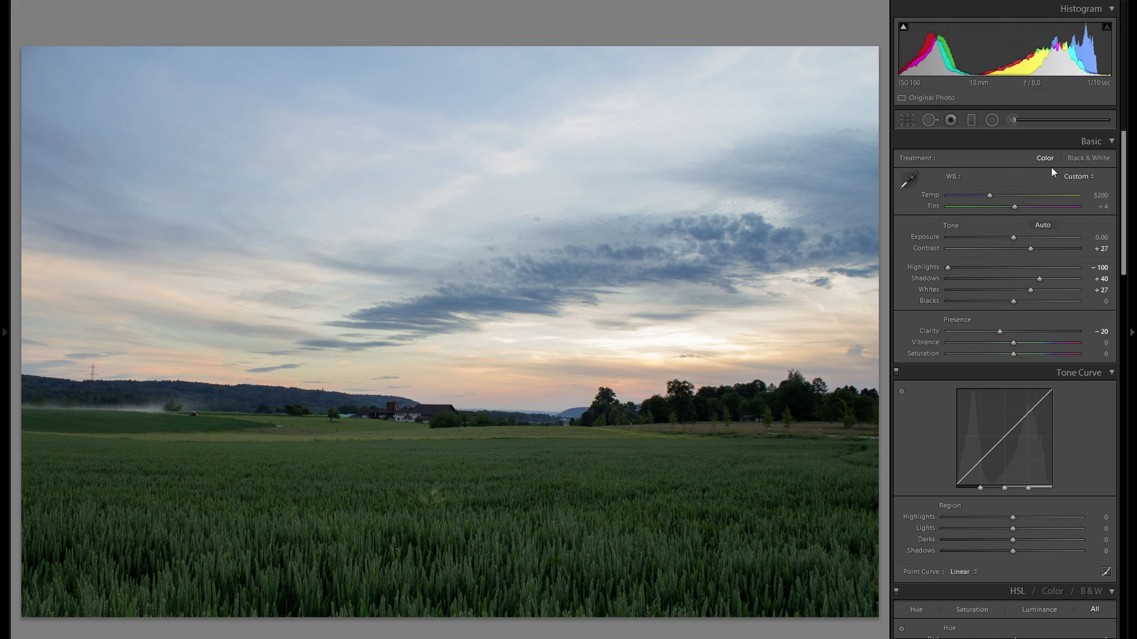
key("ctrl+z")
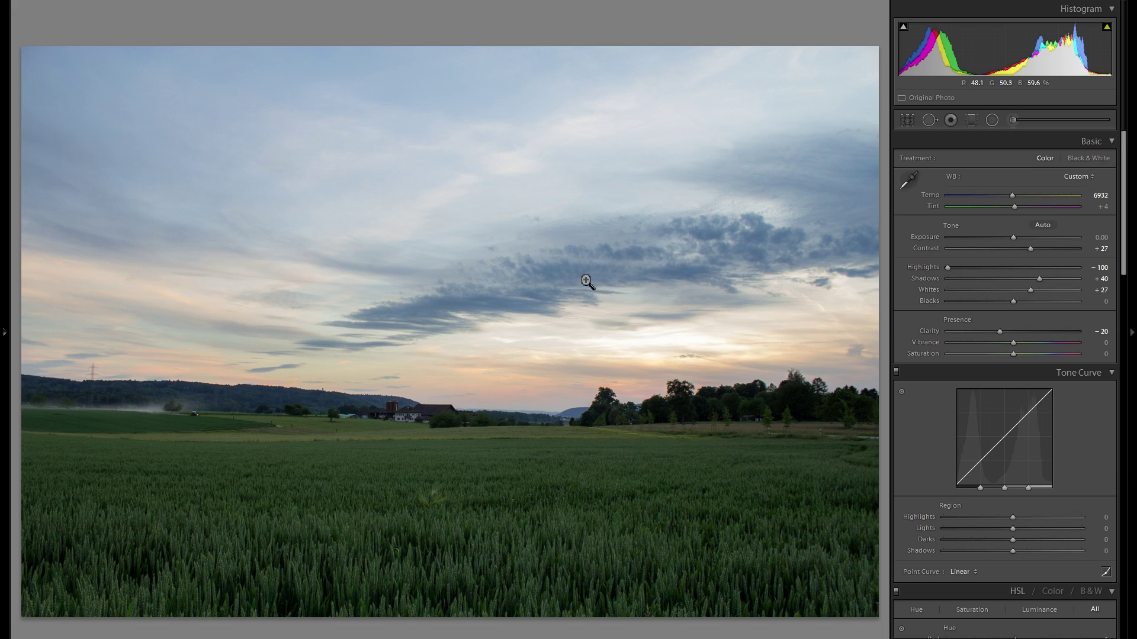
left_click_drag(1015, 207, 1021, 207)
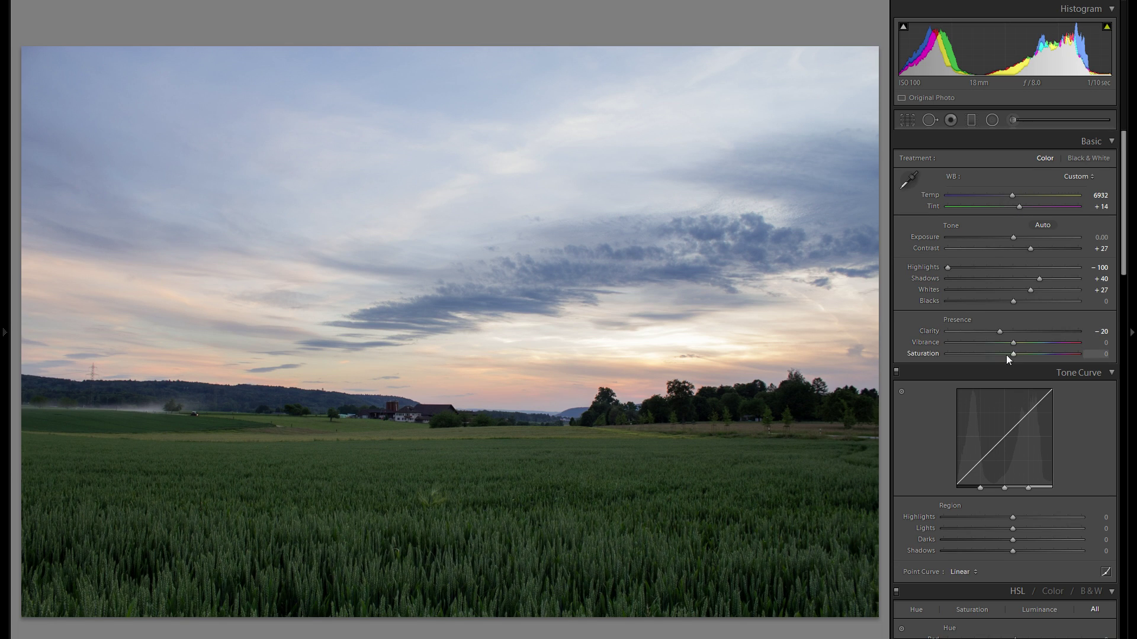
Set Vibrance to +25 and compare the edited photo side by side with its original
left_click_drag(1015, 343, 1035, 342)
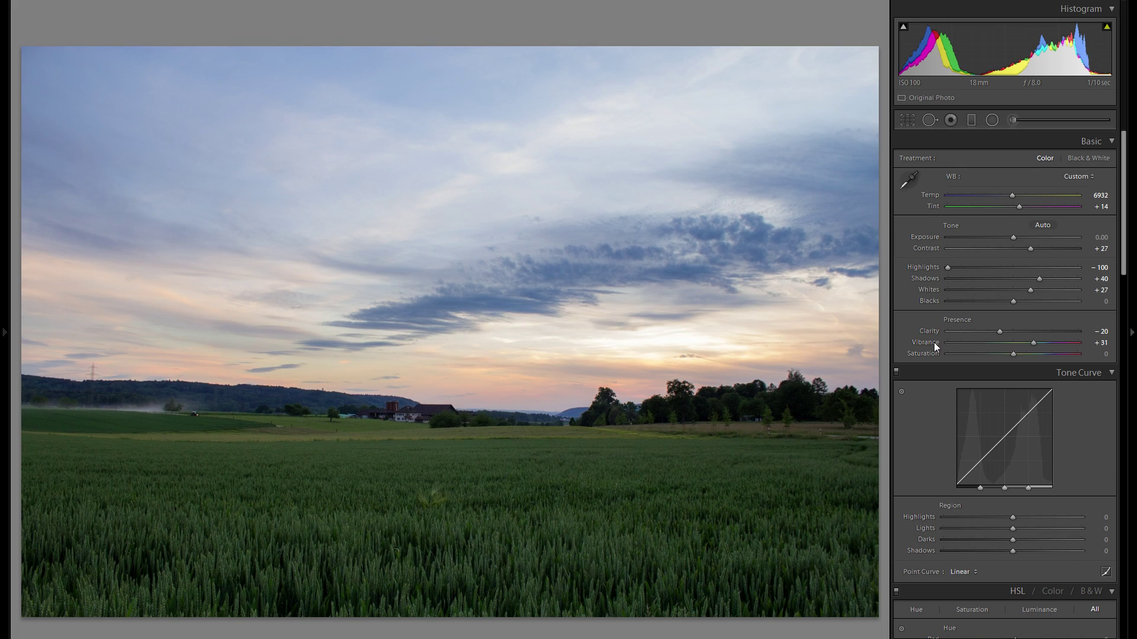
left_click_drag(1035, 342, 1032, 342)
mouse_move(1031, 347)
left_mouse_down()
mouse_move(1067, 342)
mouse_move(1032, 344)
left_mouse_up()
key("y")
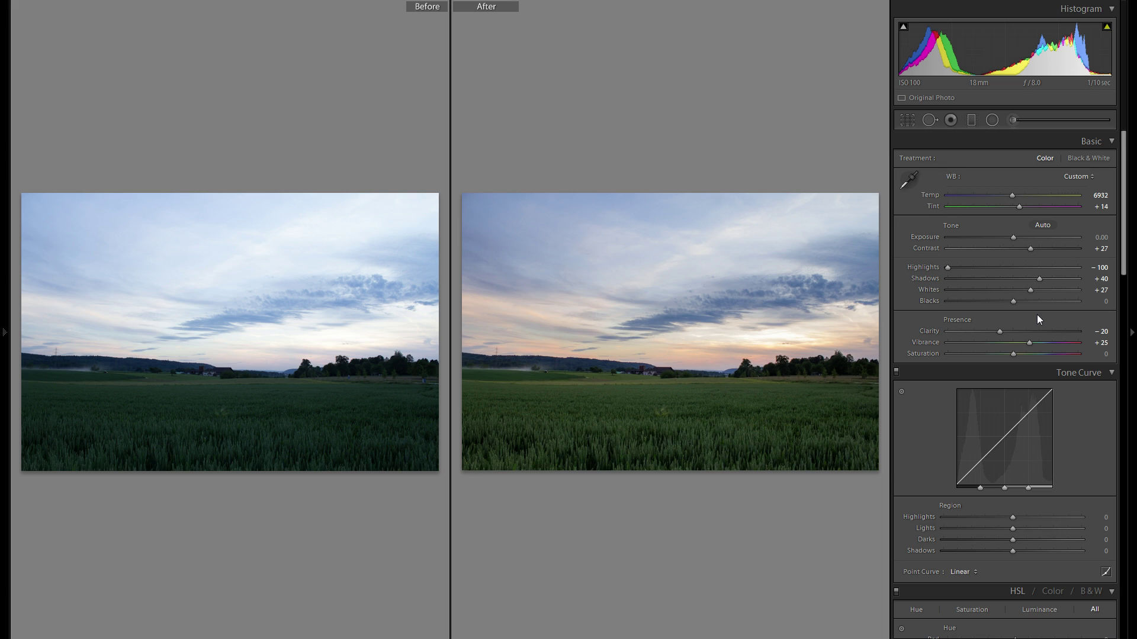
key("y")
Shape the tone curve regions with Highlights +36, Lights −23, Darks +3 and Shadows −9
scroll(1030, 334, "down", 3)
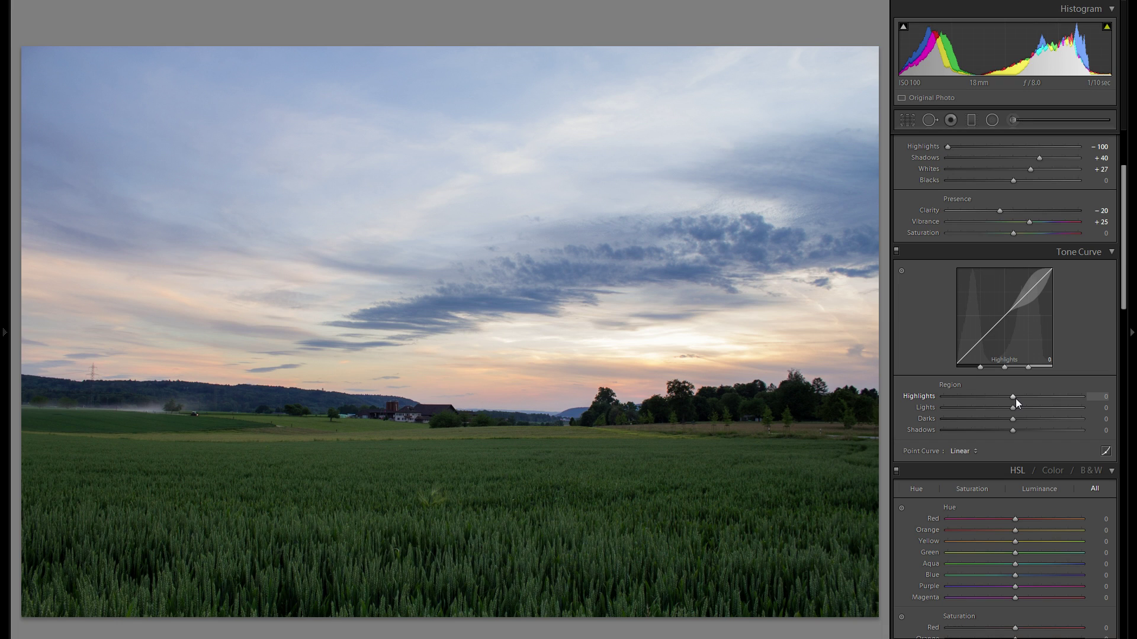
left_click_drag(1015, 397, 1039, 398)
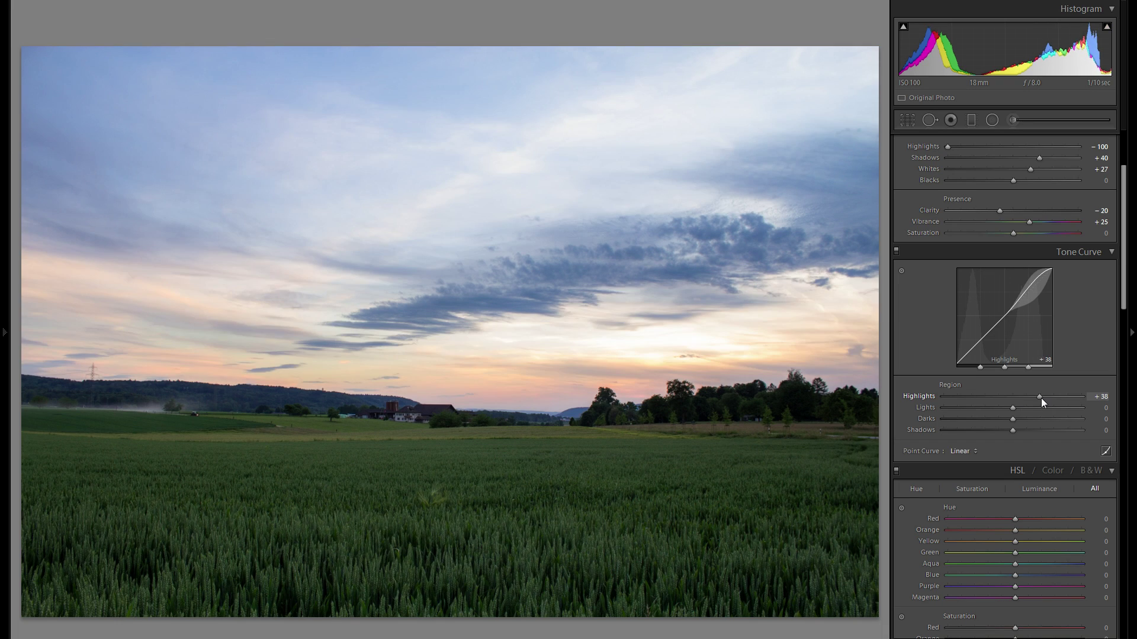
scroll(1009, 417, "up", 4)
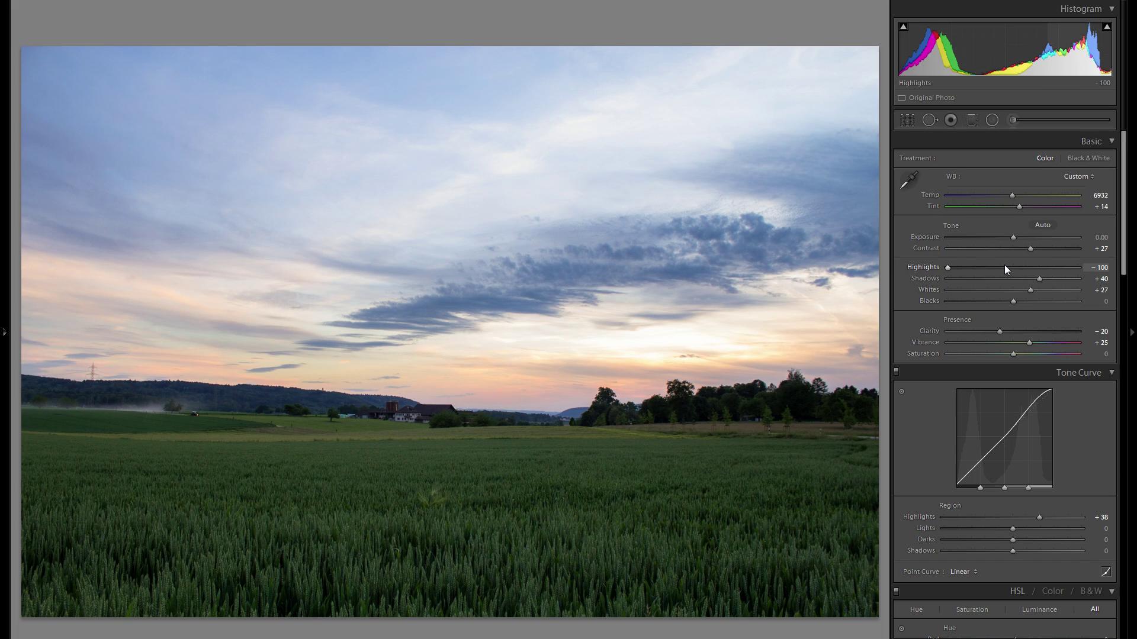
scroll(1062, 474, "down", 4)
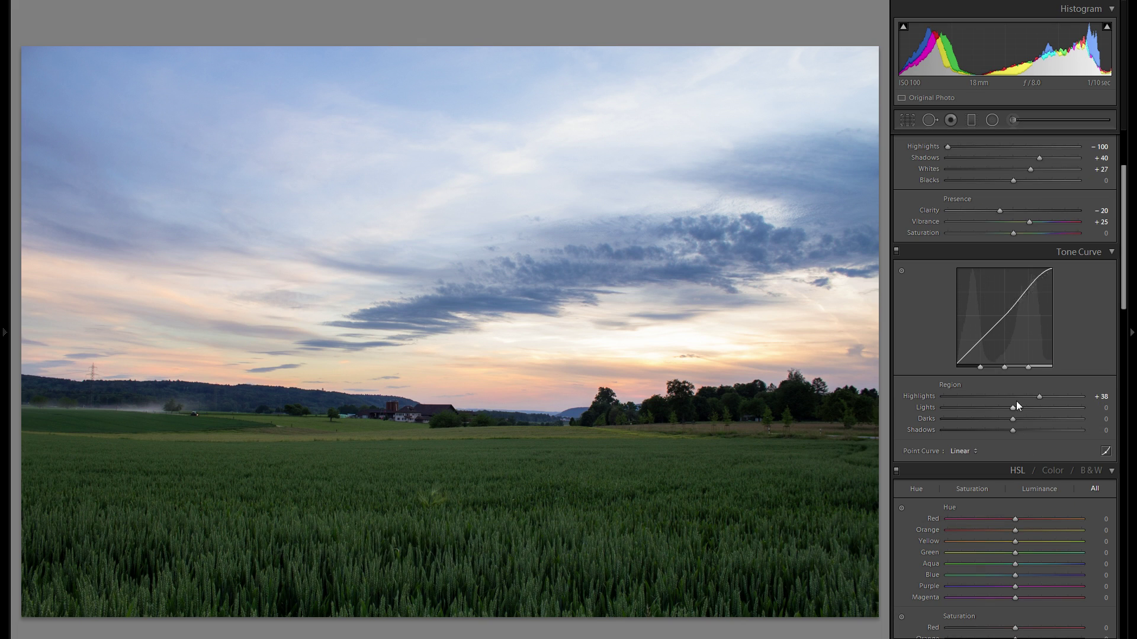
left_click_drag(1010, 396, 1037, 400)
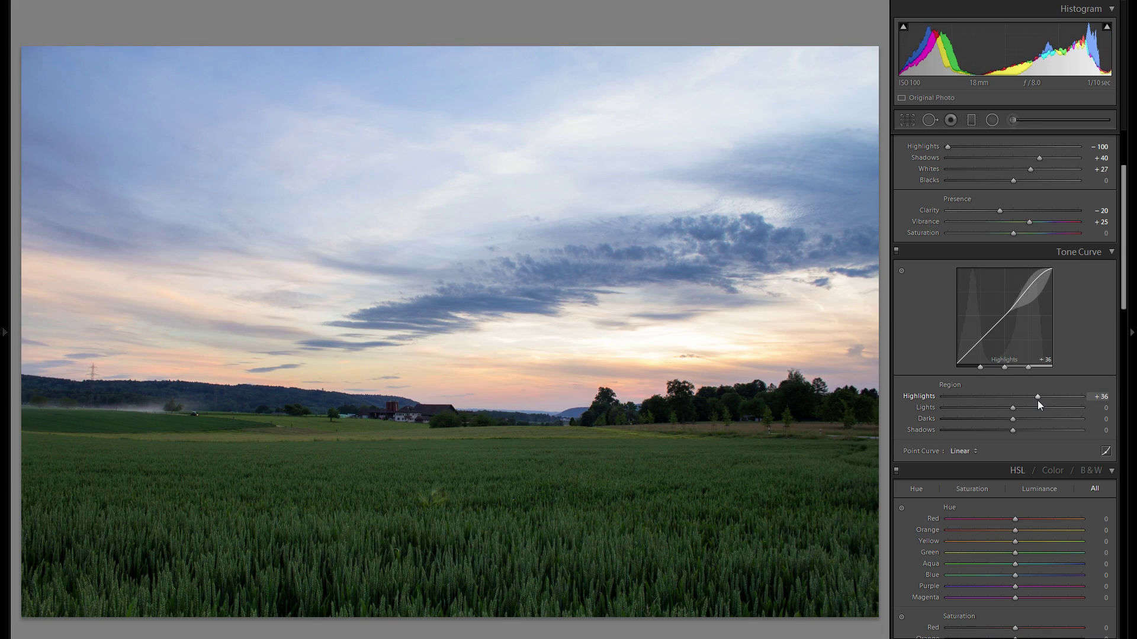
left_click_drag(1017, 406, 1006, 432)
Try the Medium Contrast point curve on the tone curve and return it to Linear
left_click(962, 452)
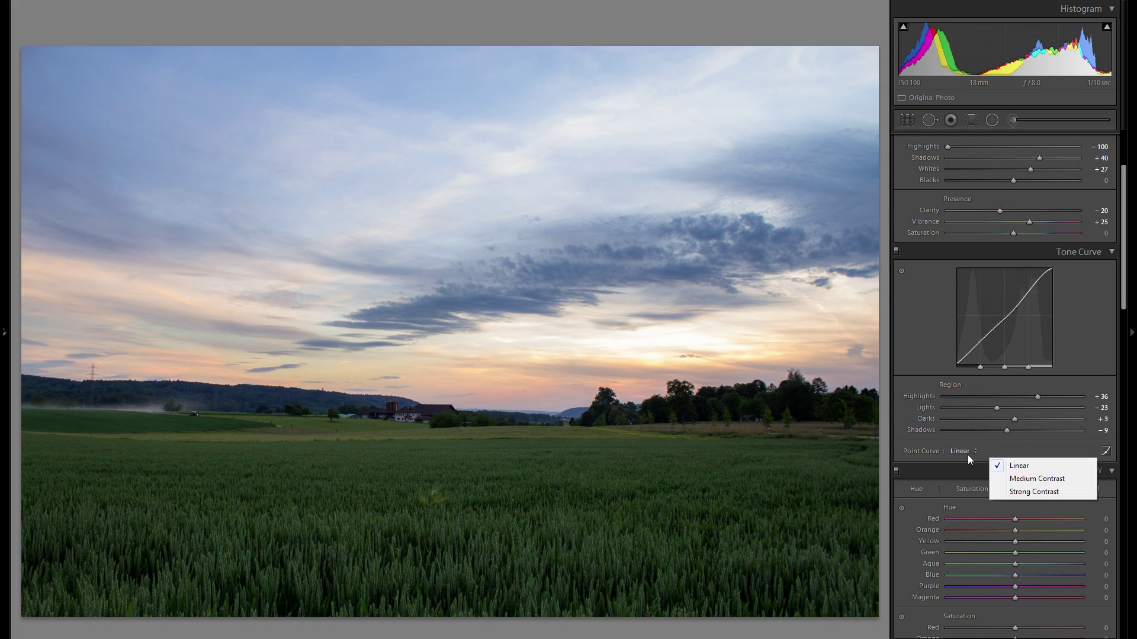
left_click(1047, 478)
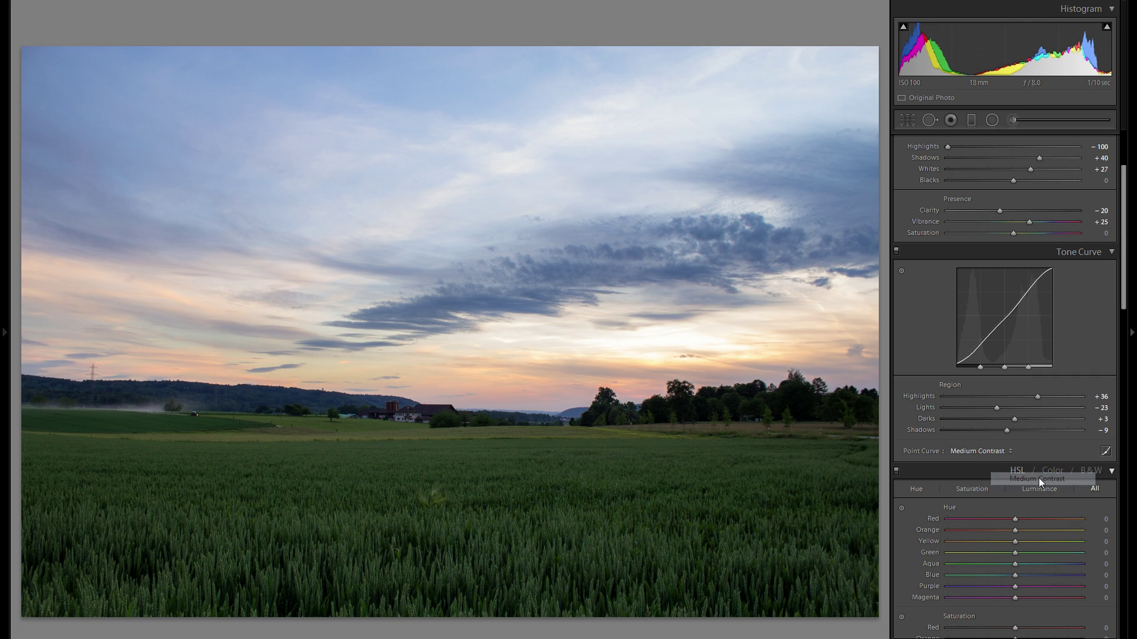
left_click(995, 452)
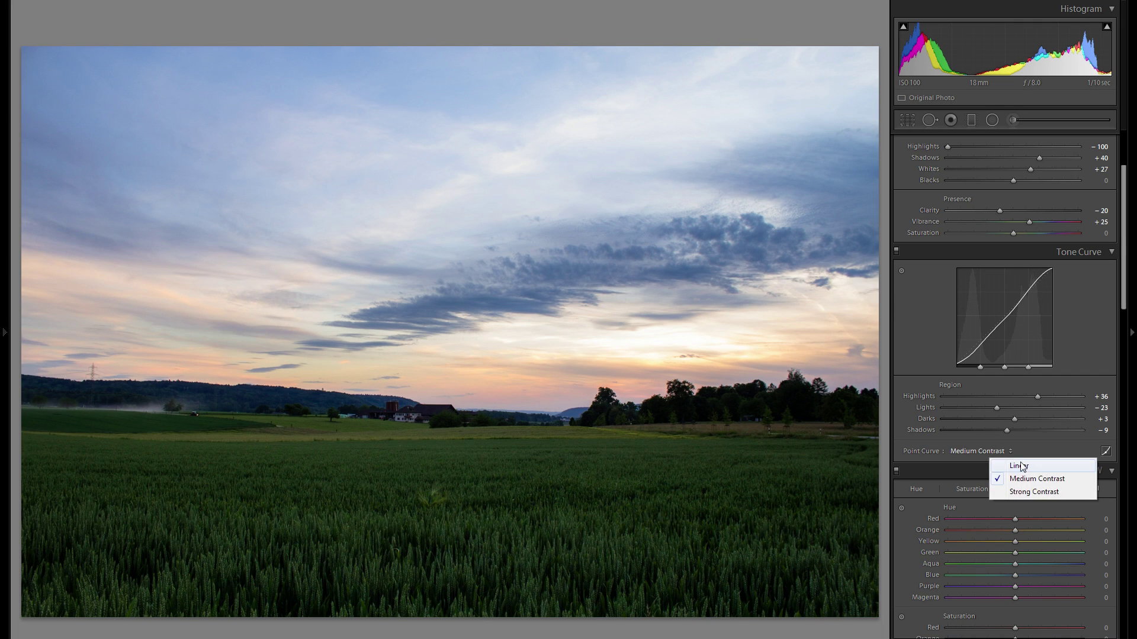
left_click(1021, 462)
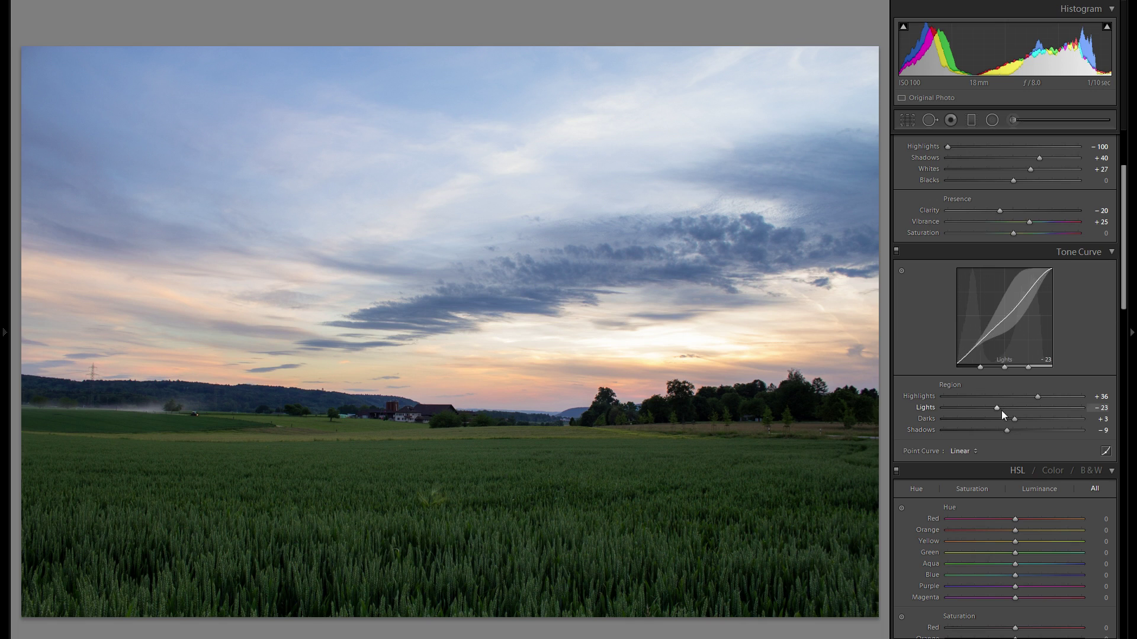
Try blue and orange split-toning tints on the highlights and settle on a magenta with Hue 301 and Saturation 18
scroll(974, 439, "down", 3)
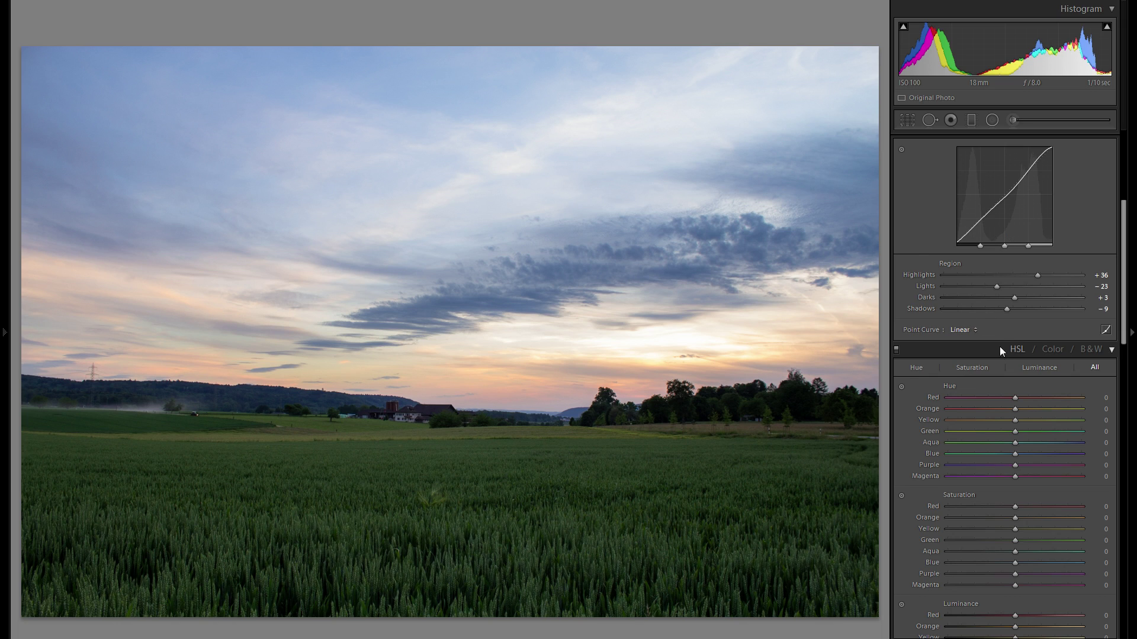
scroll(1001, 343, "down", 3)
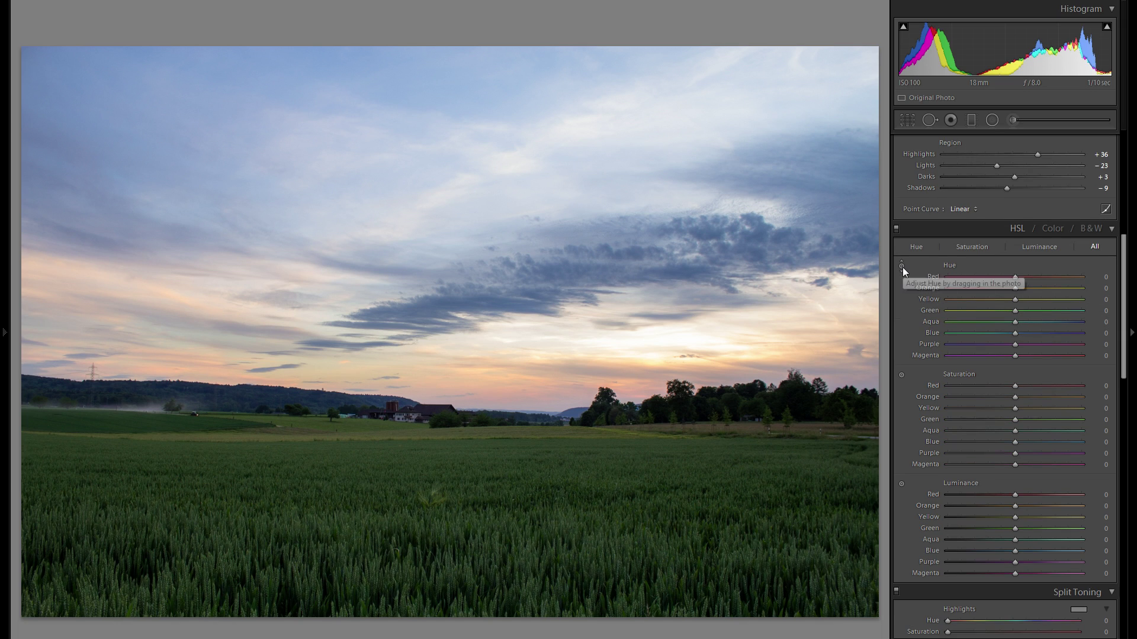
scroll(1013, 283, "down", 3)
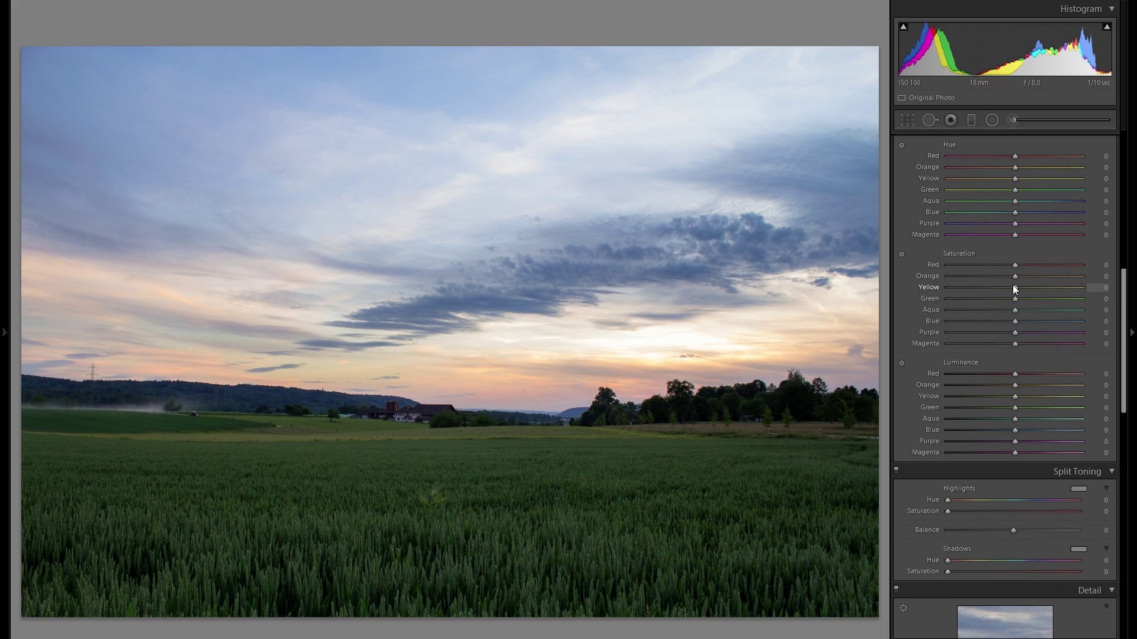
scroll(1011, 340, "up", 3)
scroll(1012, 343, "down", 6)
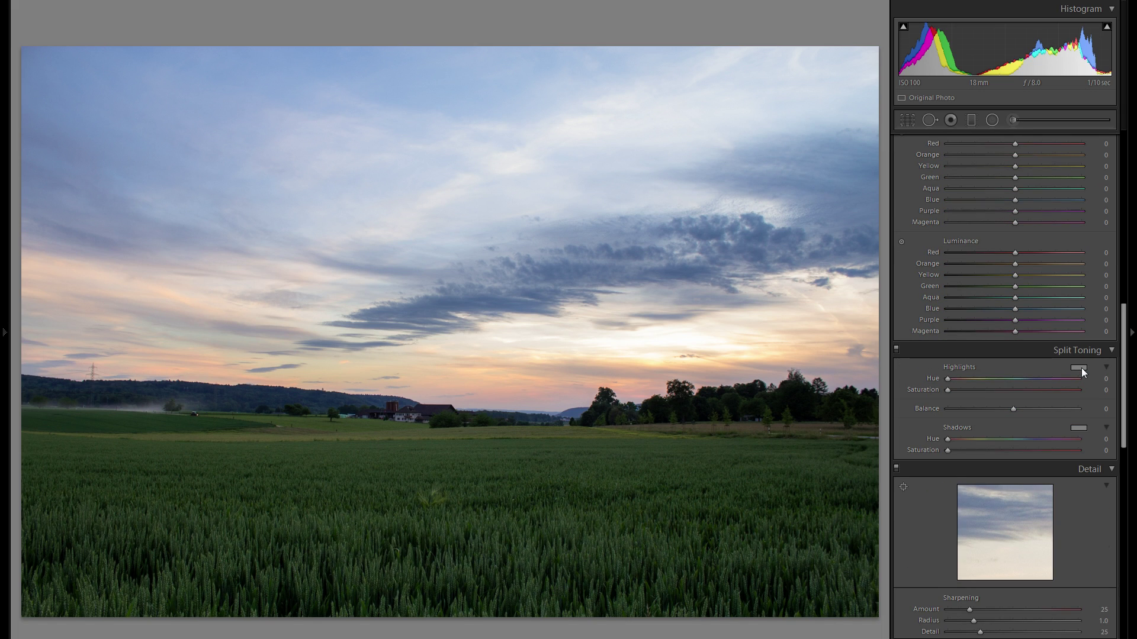
scroll(1033, 360, "down", 3)
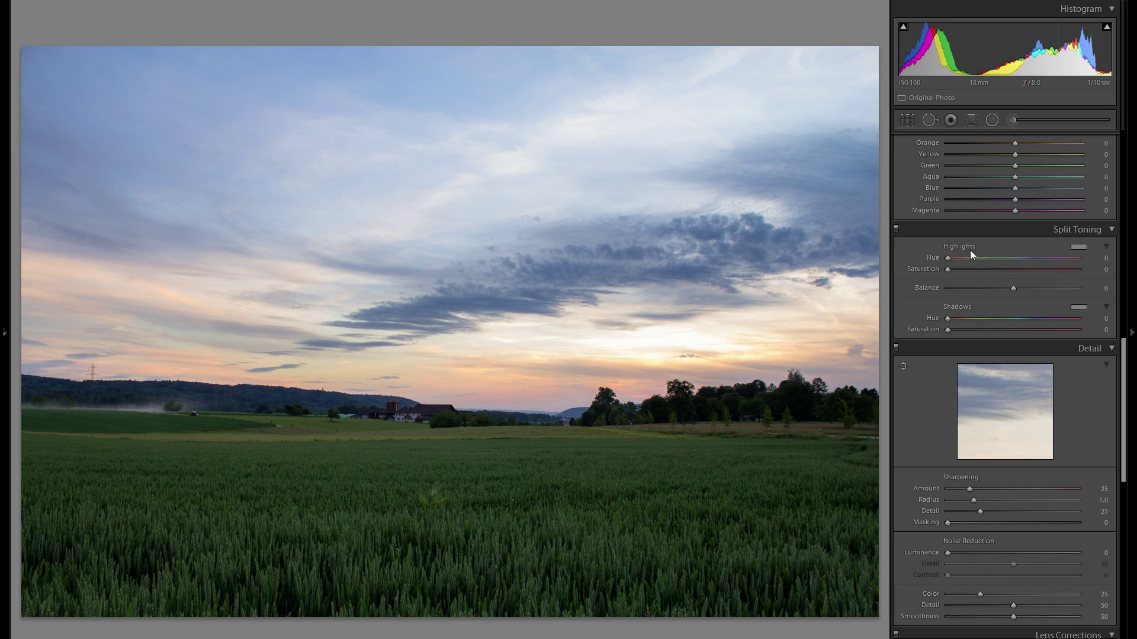
left_click(1082, 248)
mouse_move(912, 296)
left_mouse_down()
mouse_move(924, 283)
mouse_move(854, 257)
mouse_move(883, 265)
mouse_move(858, 272)
mouse_move(877, 285)
mouse_move(1045, 262)
left_mouse_up()
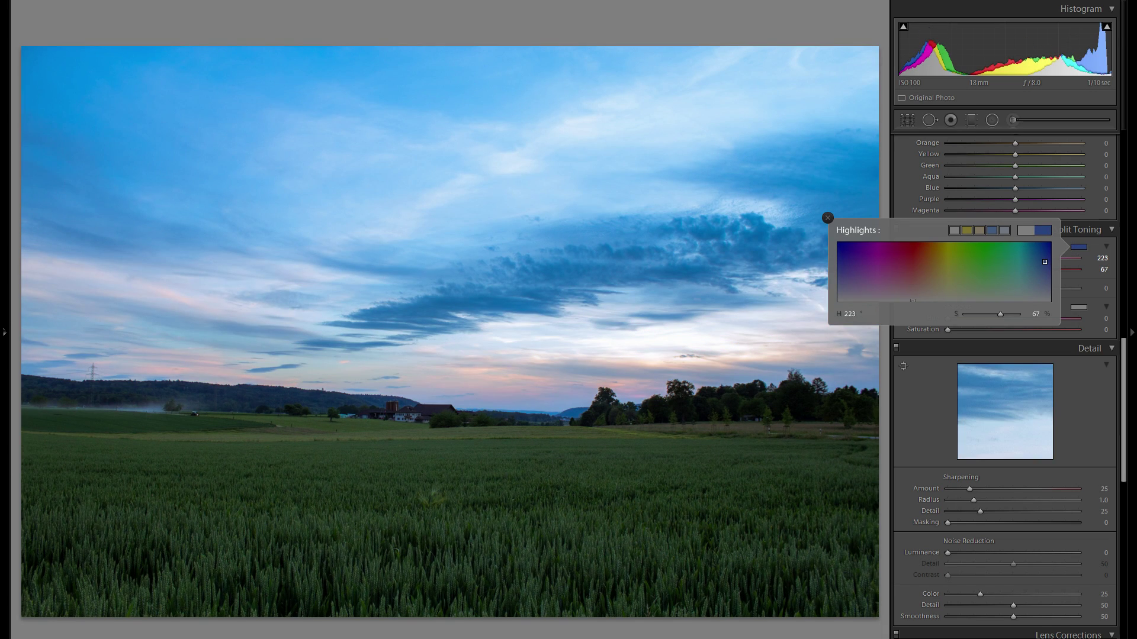
left_click_drag(1044, 262, 1036, 266)
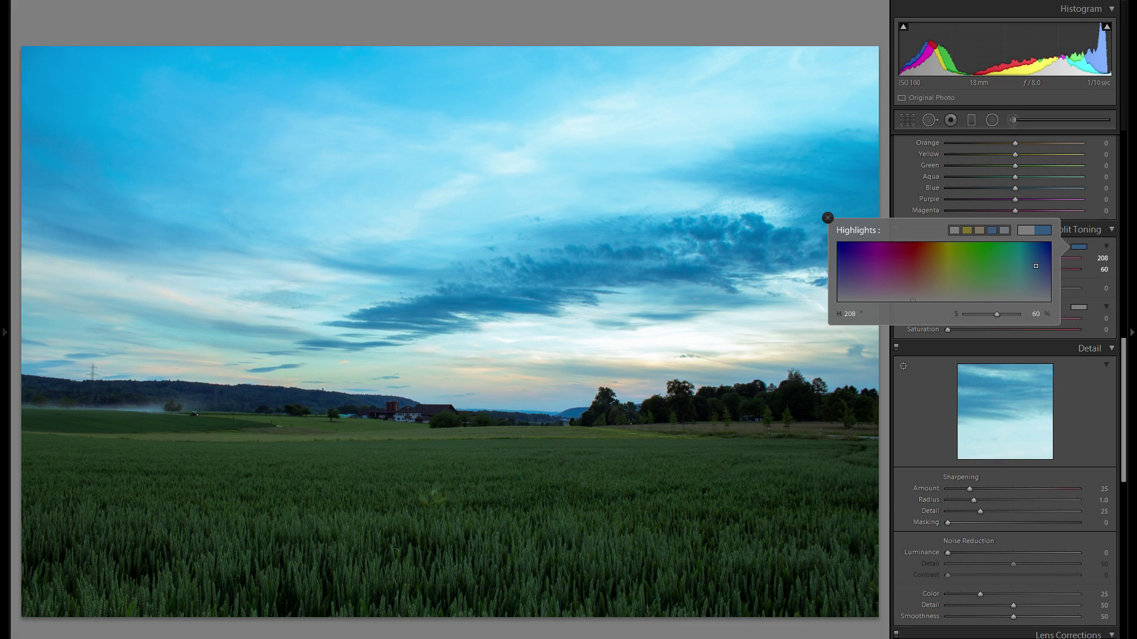
mouse_move(1036, 266)
left_mouse_down()
mouse_move(867, 272)
mouse_move(926, 278)
mouse_move(887, 282)
mouse_move(877, 297)
mouse_move(932, 278)
left_mouse_up()
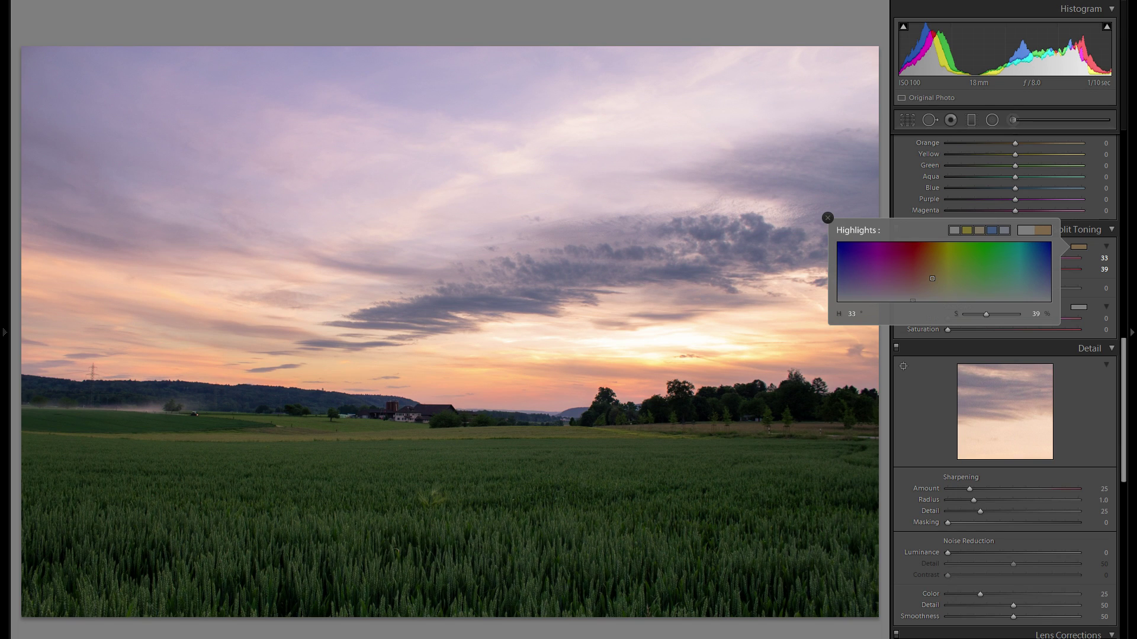
left_click_drag(932, 278, 877, 291)
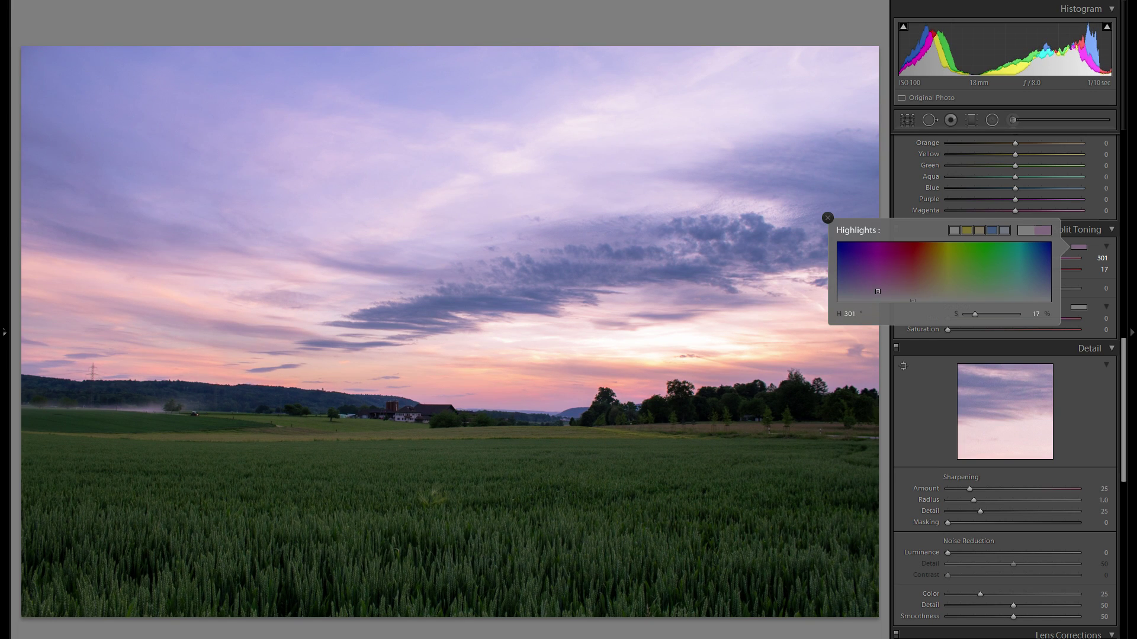
mouse_move(877, 291)
left_mouse_down()
mouse_move(878, 245)
mouse_move(878, 290)
left_mouse_up()
left_click(828, 218)
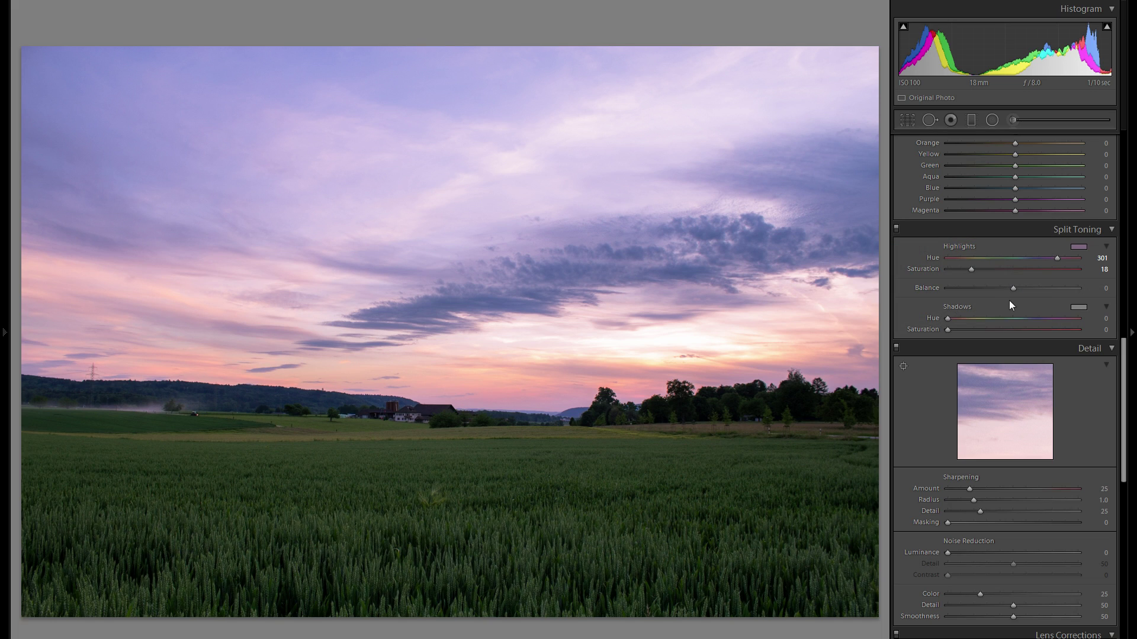
Tint the split-toning shadows a faint orange with Hue 34 and Saturation 5
left_click(1078, 306)
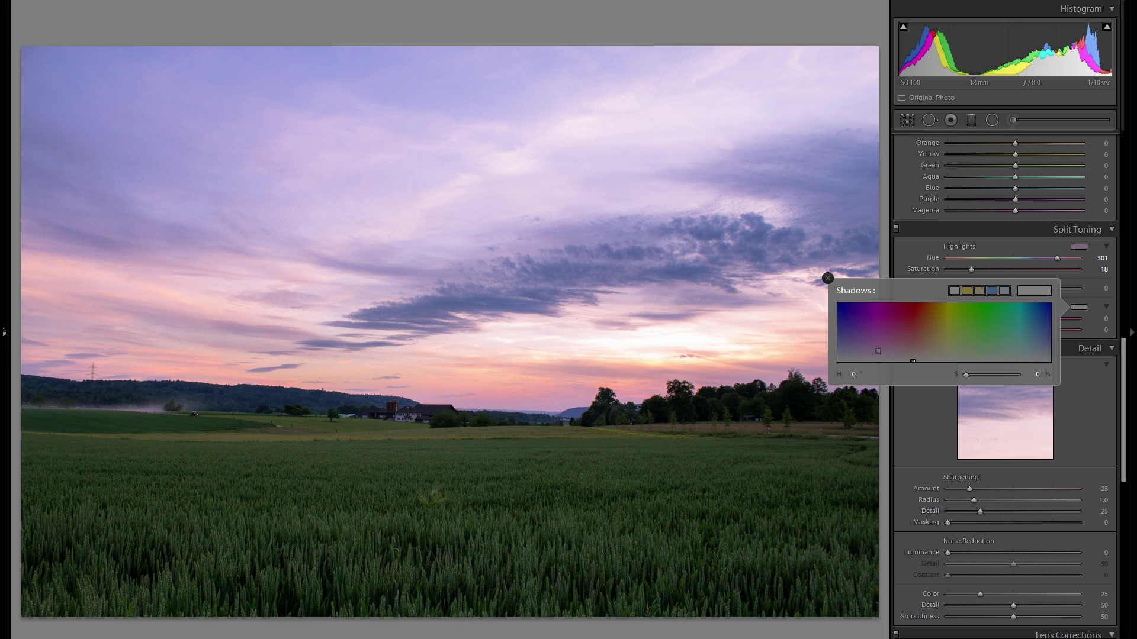
mouse_move(912, 361)
left_mouse_down()
mouse_move(860, 350)
mouse_move(934, 348)
mouse_move(946, 361)
mouse_move(992, 350)
mouse_move(932, 359)
left_mouse_up()
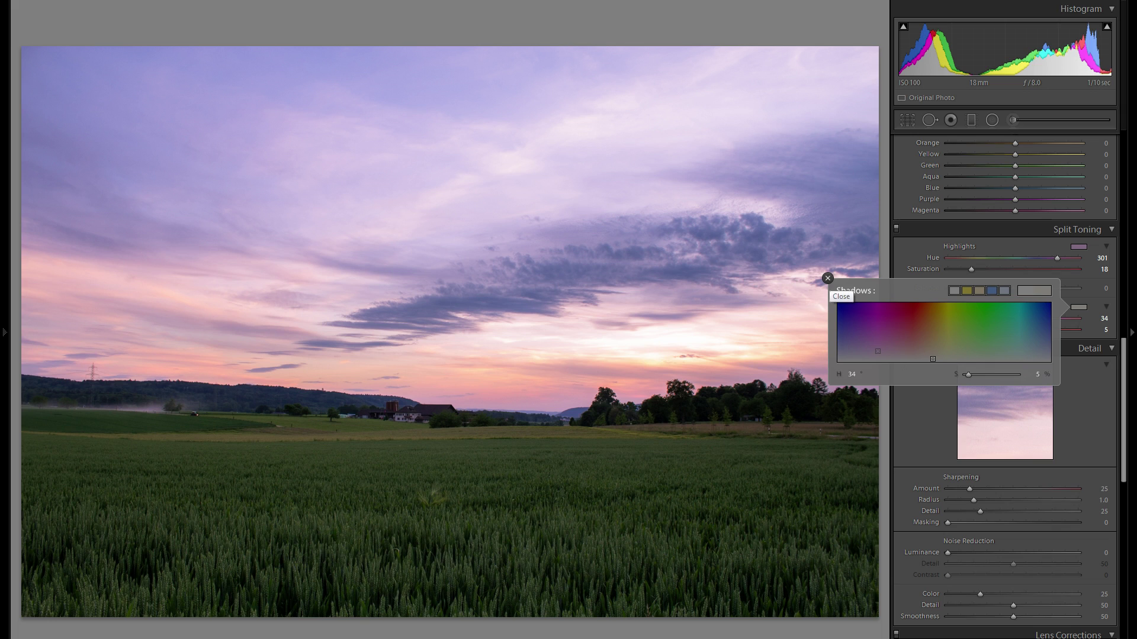
left_click(828, 278)
Compare the photo with split toning switched off and on
left_click(896, 228)
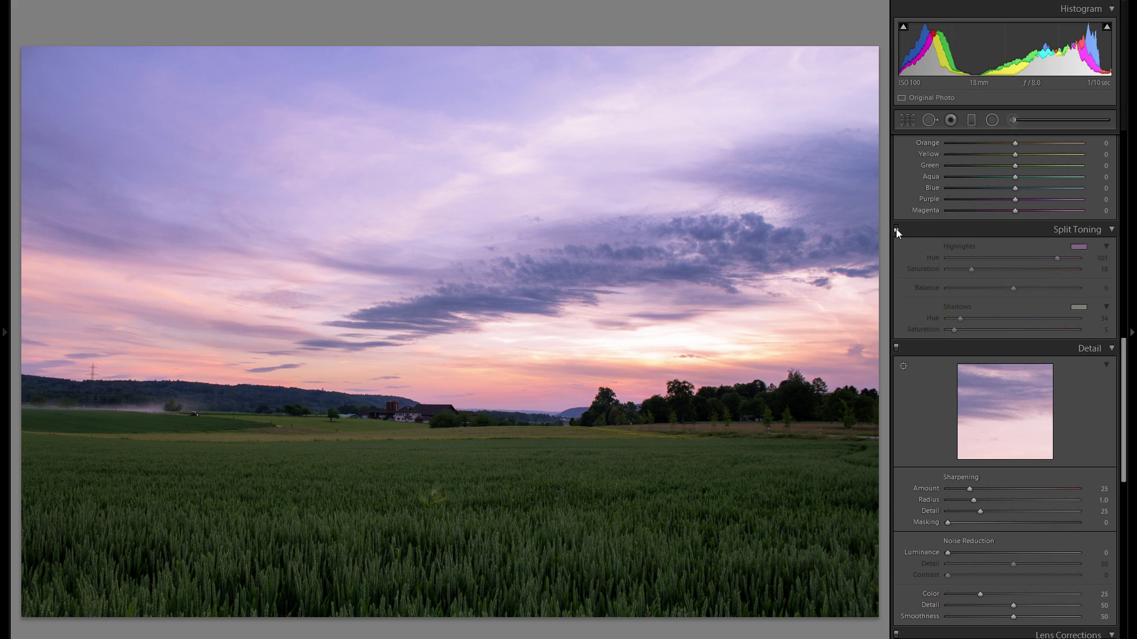
left_click(896, 228)
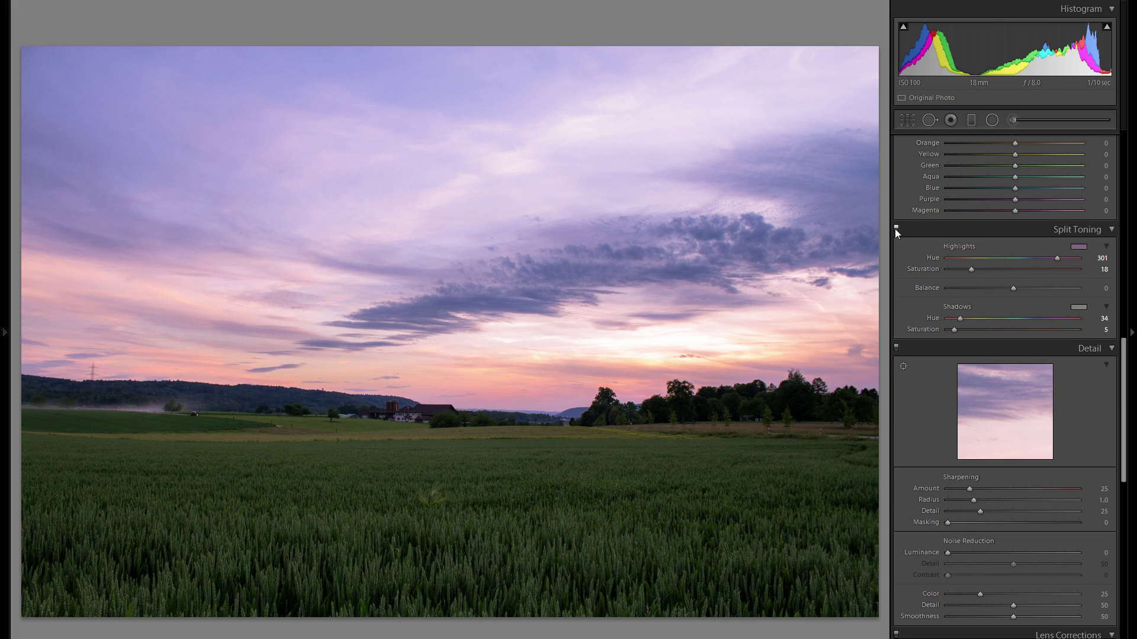
left_click(897, 229)
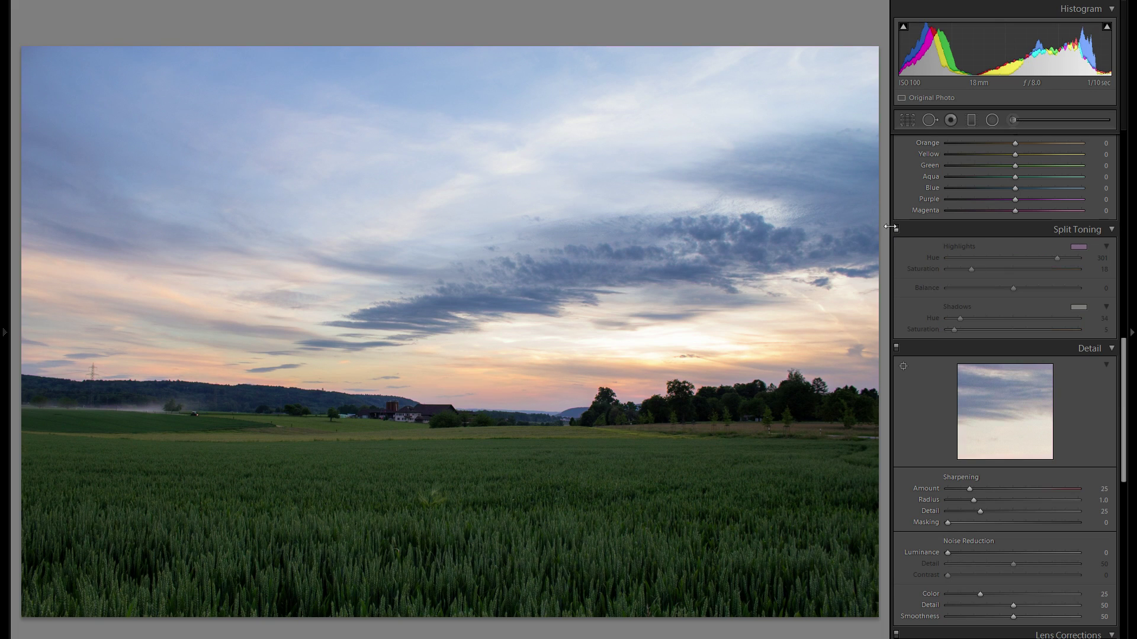
left_click(896, 229)
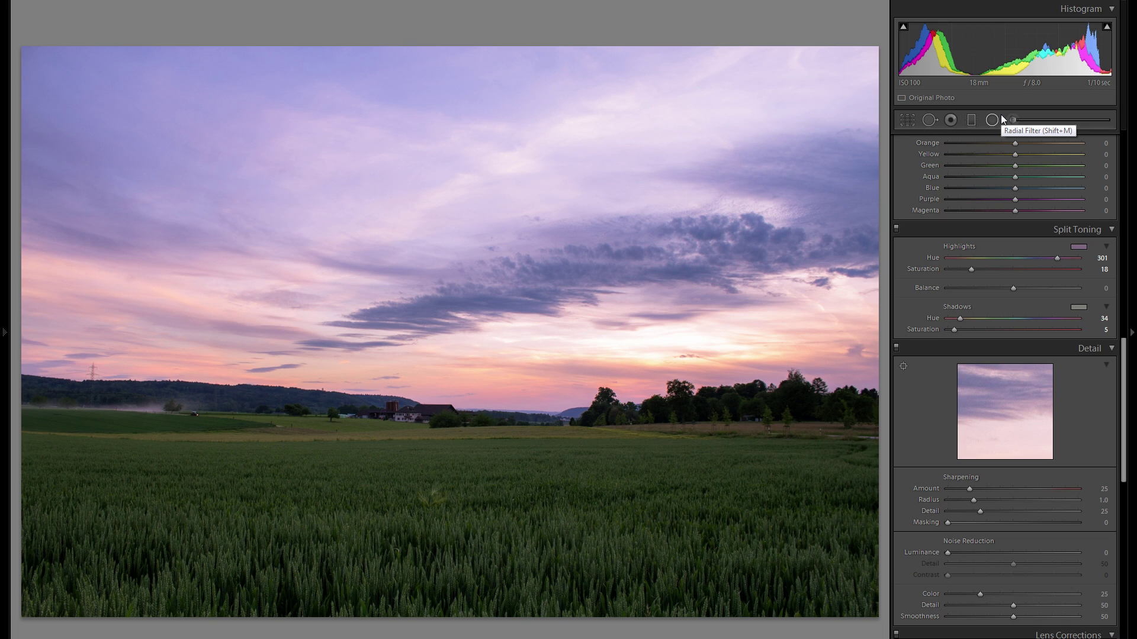
Turn on Remove Chromatic Aberration in the lens corrections
scroll(979, 328, "up", 2)
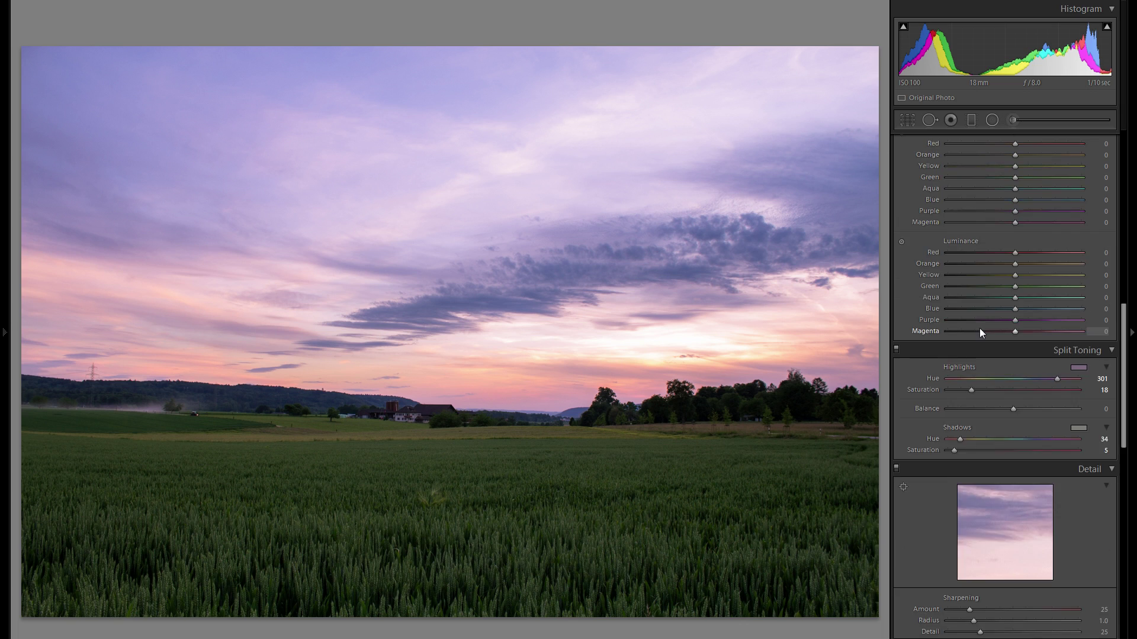
scroll(1029, 330, "down", 4)
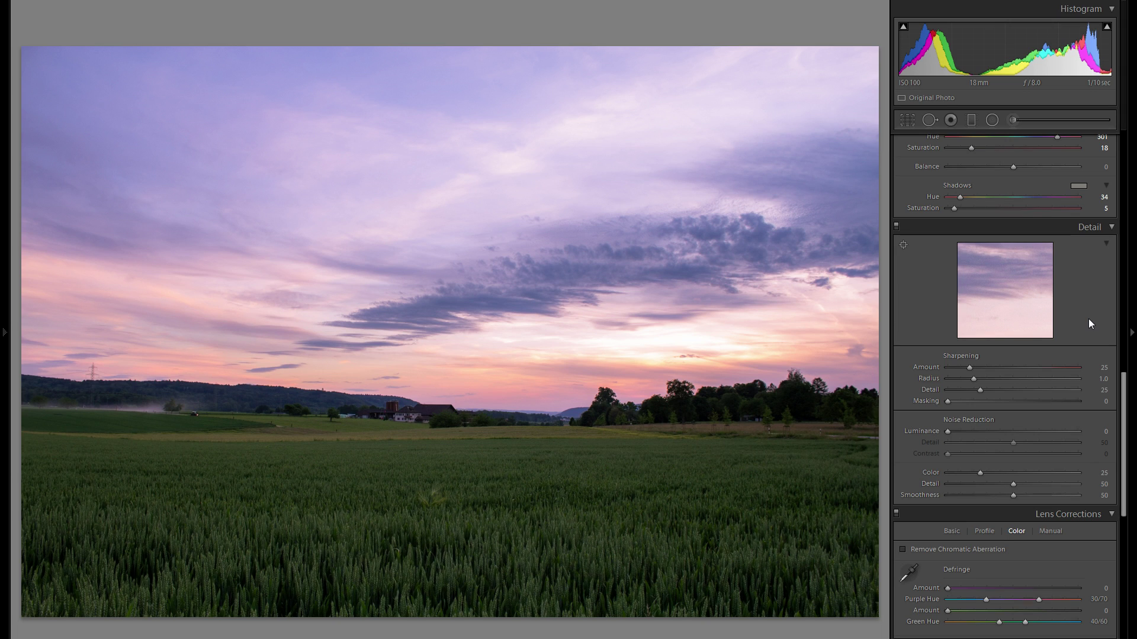
scroll(1026, 361, "down", 4)
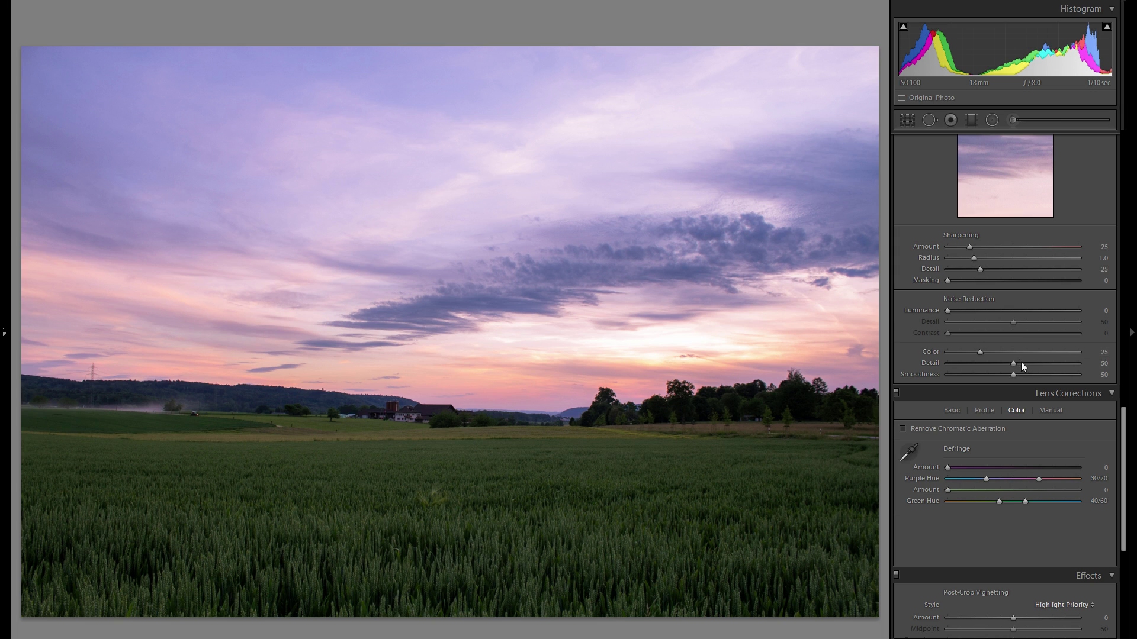
scroll(964, 310, "down", 4)
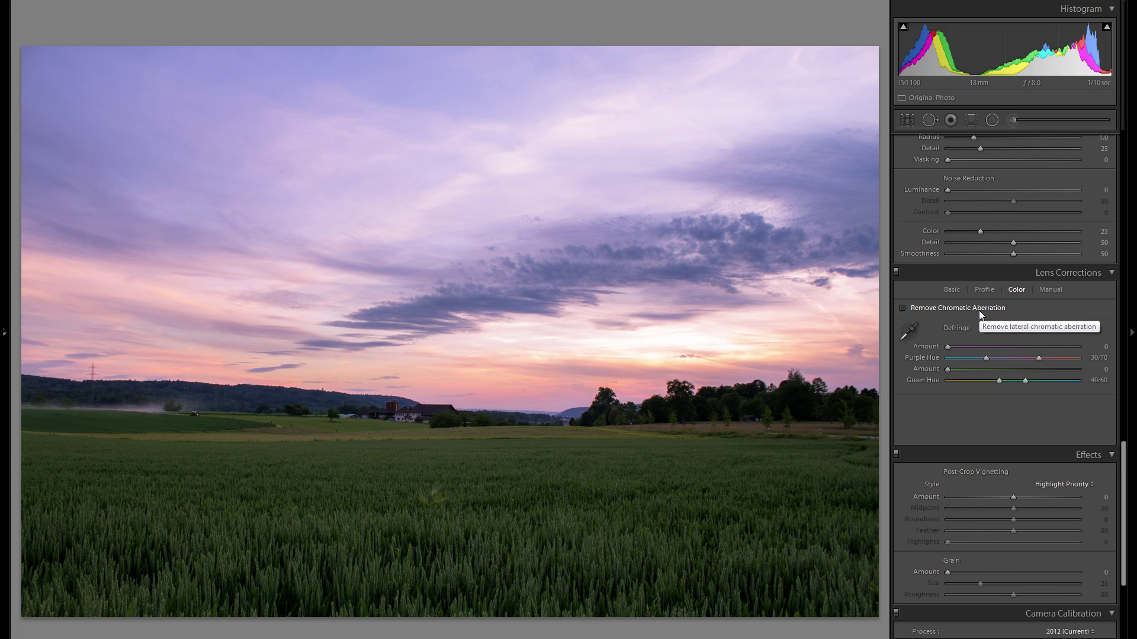
left_click(979, 309)
Enable profile corrections with the Canon EF-S 18-55mm f/3.5-5.6 IS lens profile and compare the photo with the correction off and on
left_click(984, 290)
left_click(987, 351)
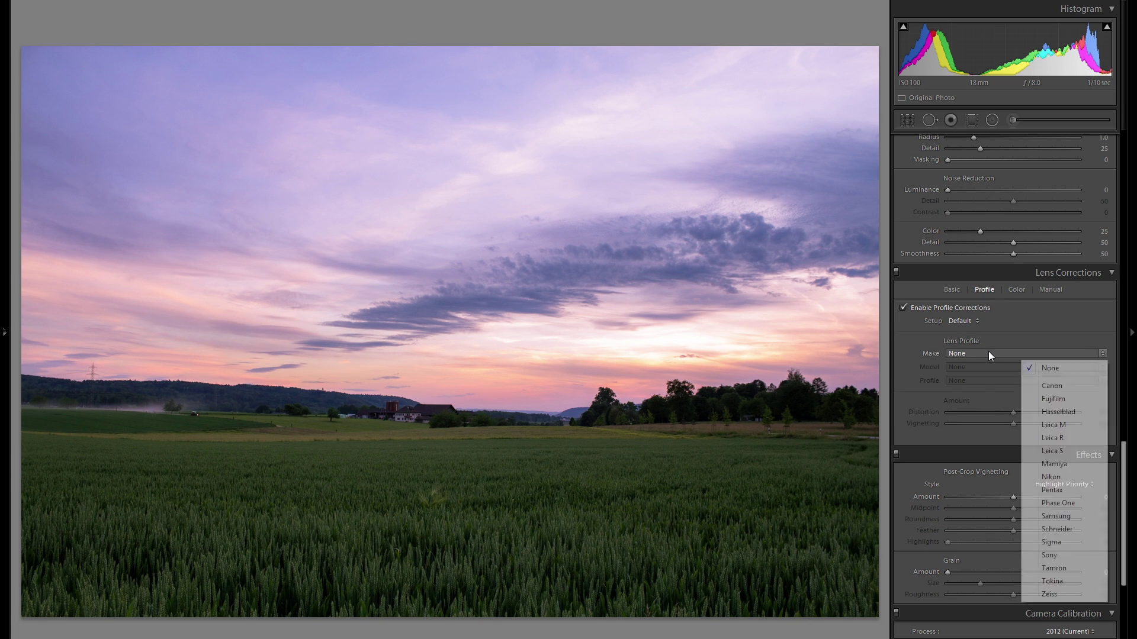
key("Down")
key("Return")
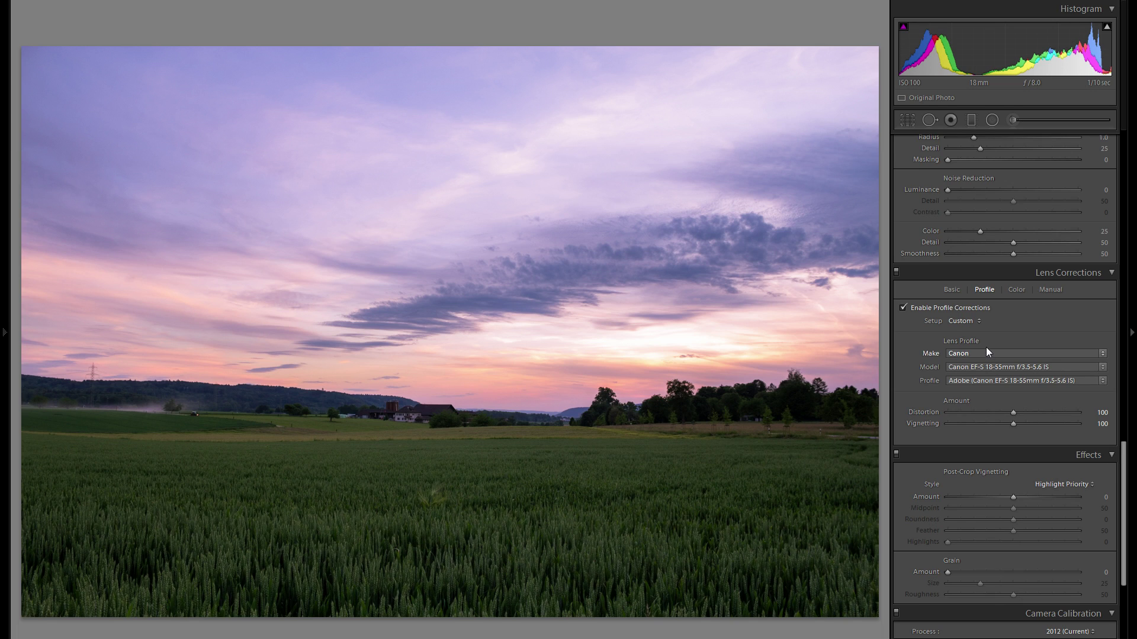
left_click(957, 308)
left_click(957, 307)
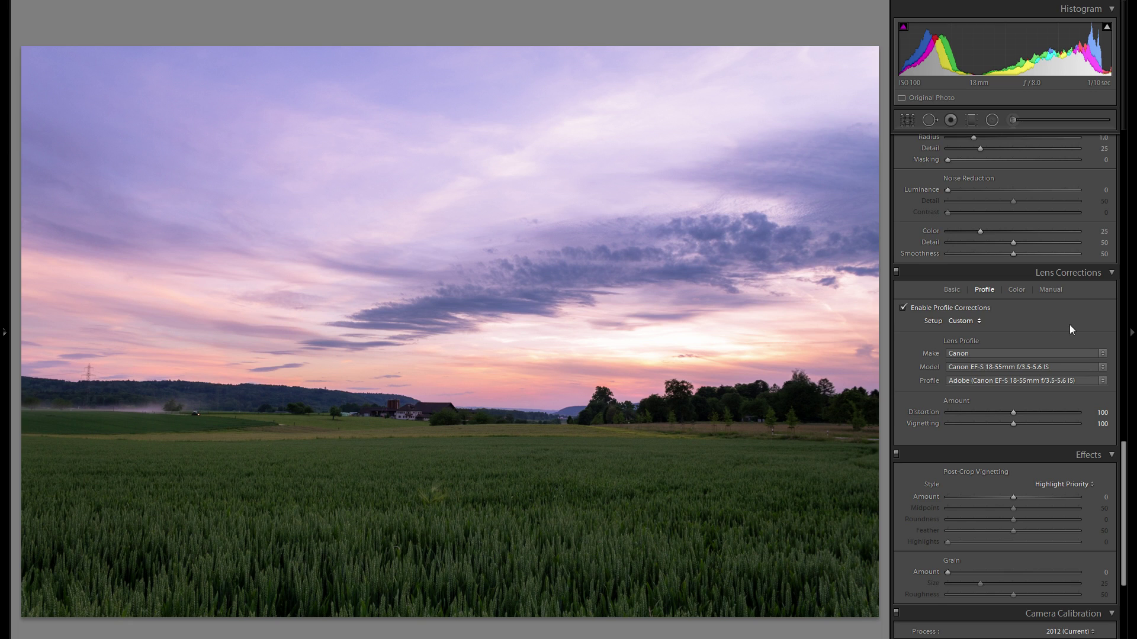
Add a subtle post-crop vignette with Amount −7 and Midpoint 37, trying stronger darkening along the way
scroll(1060, 344, "down", 2)
scroll(1060, 343, "down", 2)
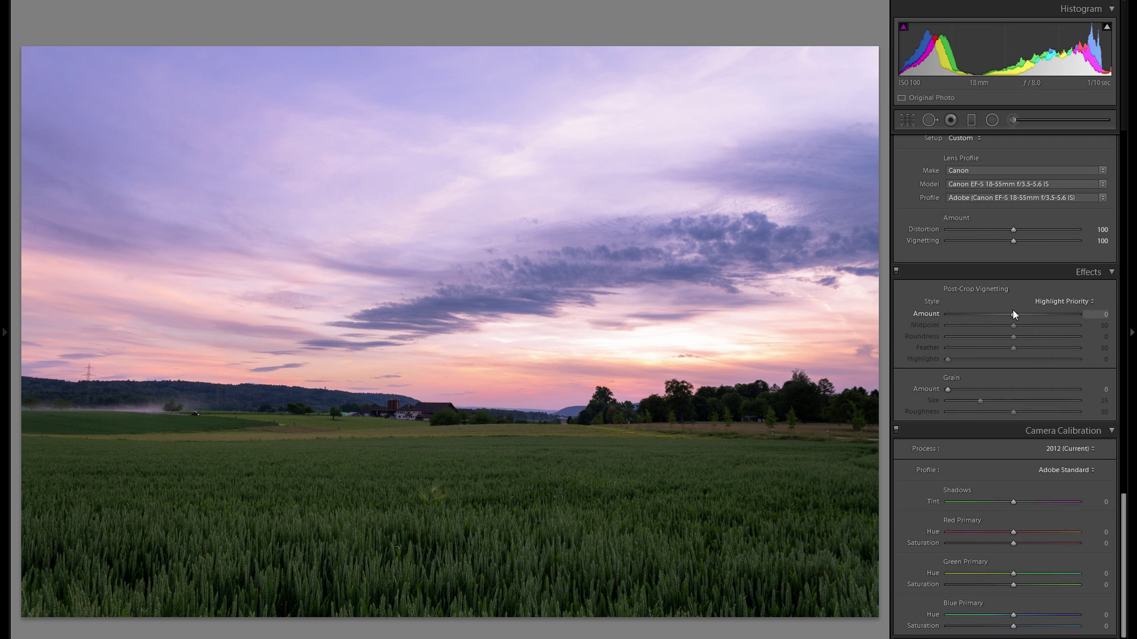
left_click_drag(1015, 315, 996, 327)
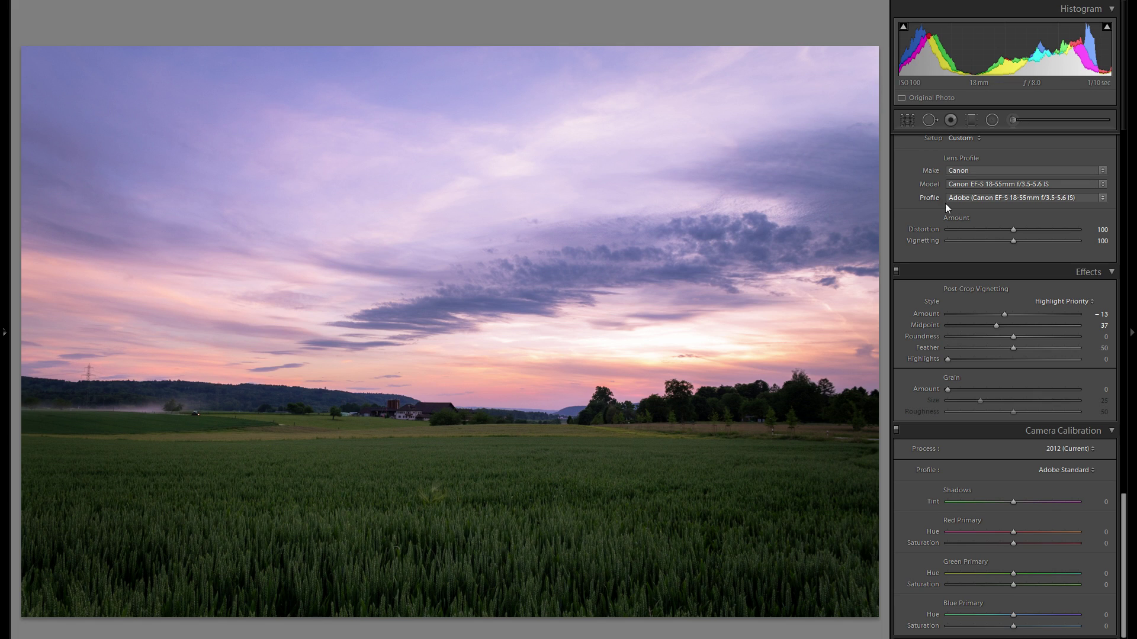
left_click_drag(1003, 315, 1000, 314)
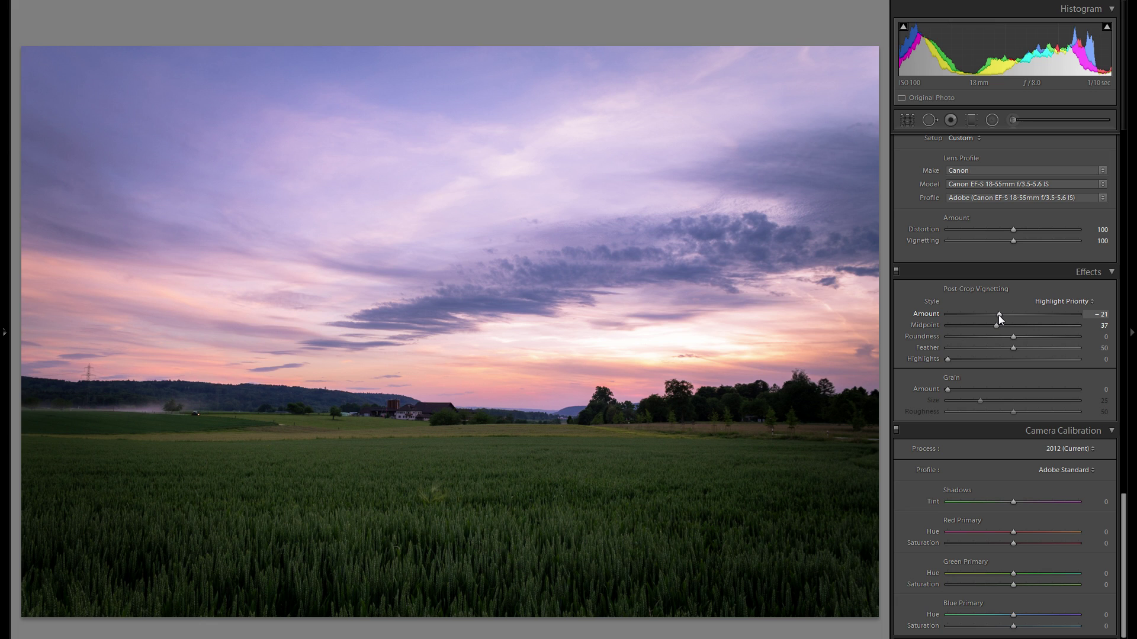
left_click_drag(997, 315, 1006, 315)
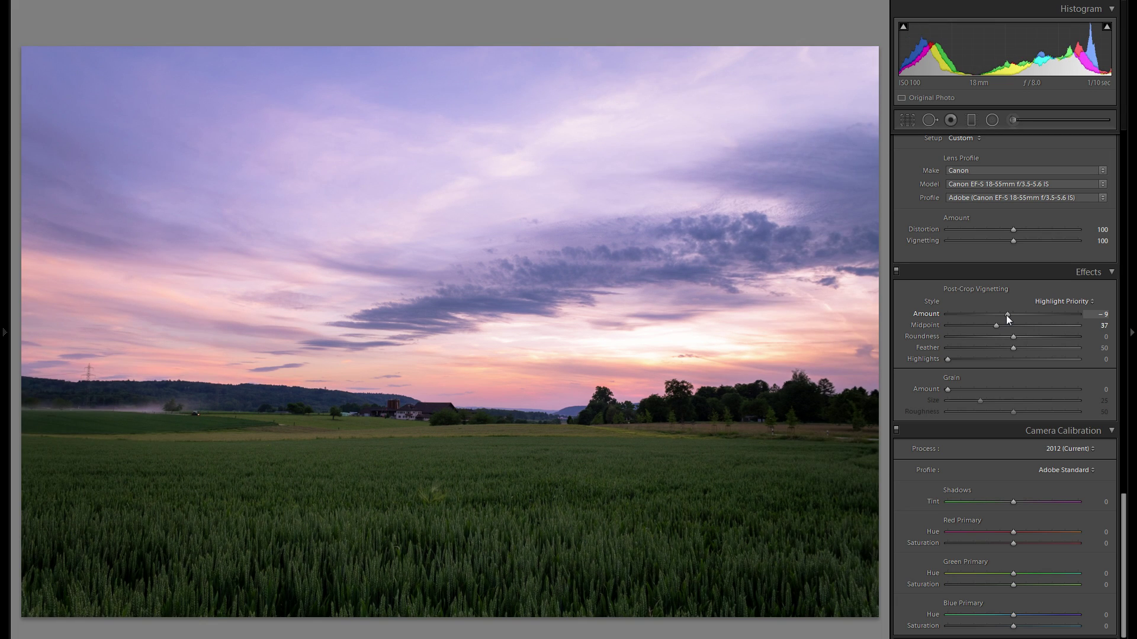
left_click_drag(1006, 315, 1008, 315)
Try the Camera Faithful, Landscape, Neutral, Portrait and Standard camera profiles on the photo in turn
scroll(1031, 456, "up", 3)
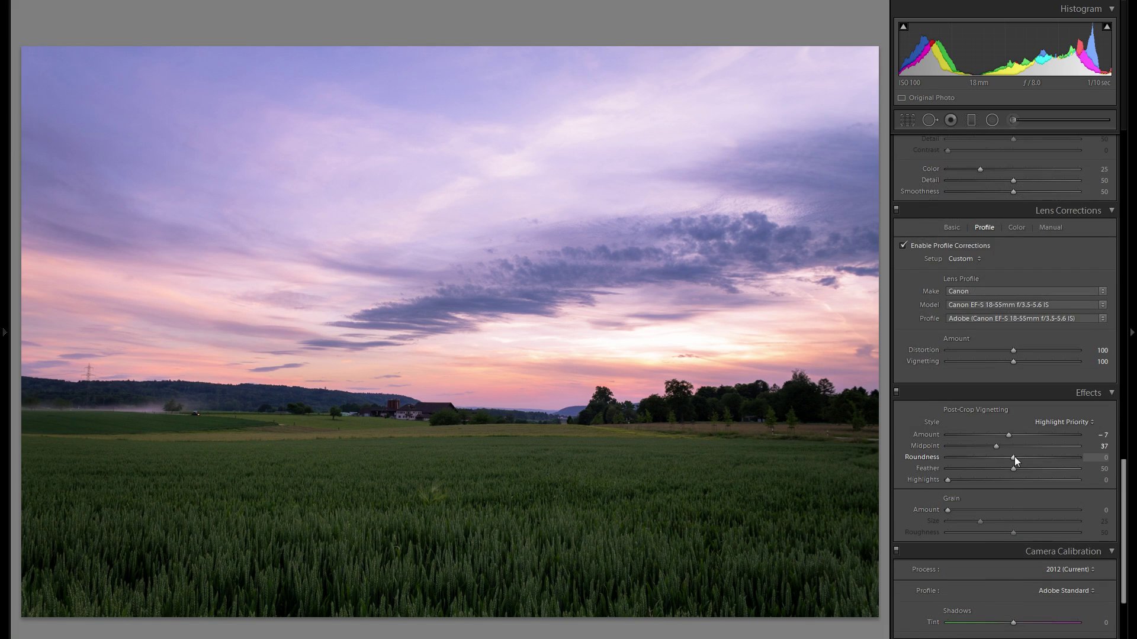
scroll(1014, 460, "down", 3)
left_click(1060, 472)
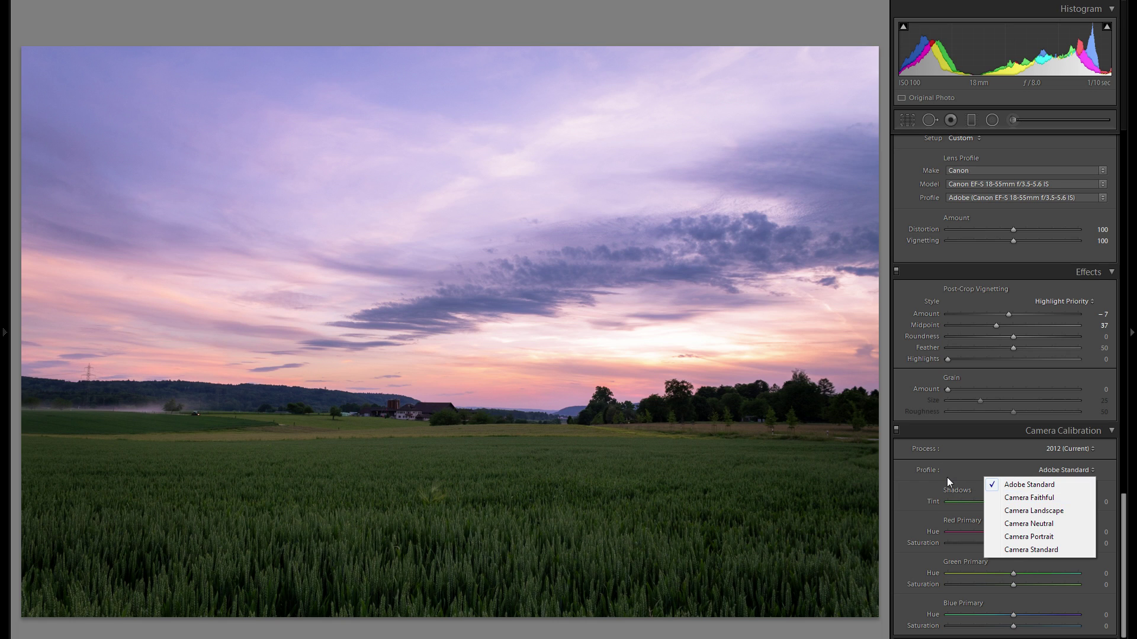
left_click(1030, 498)
left_click(1073, 474)
left_click(1067, 508)
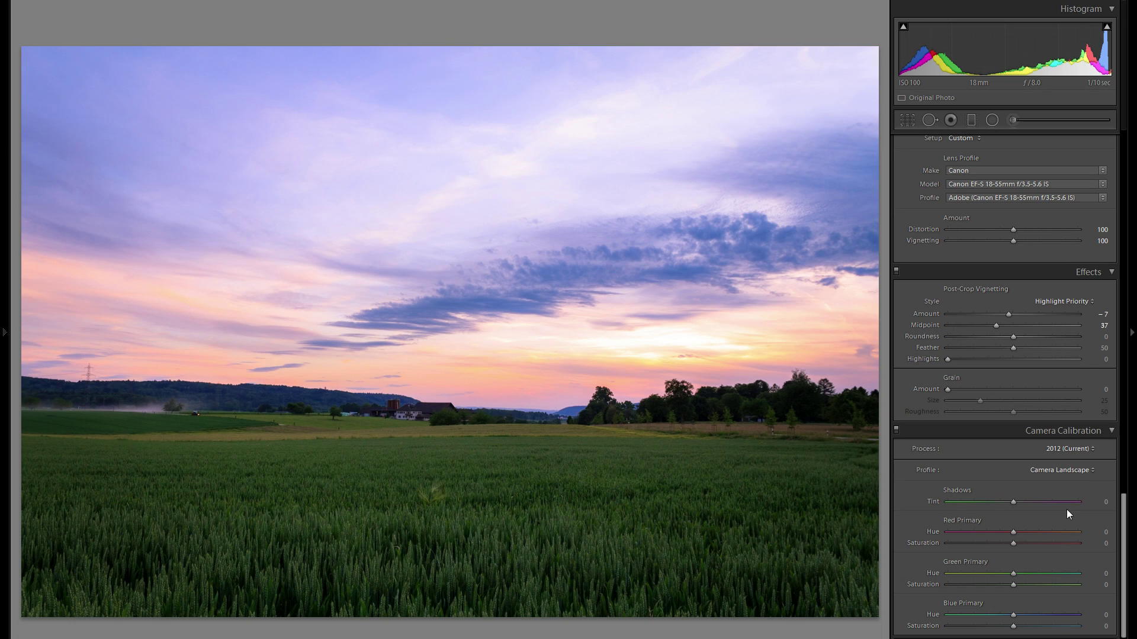
left_click(1062, 469)
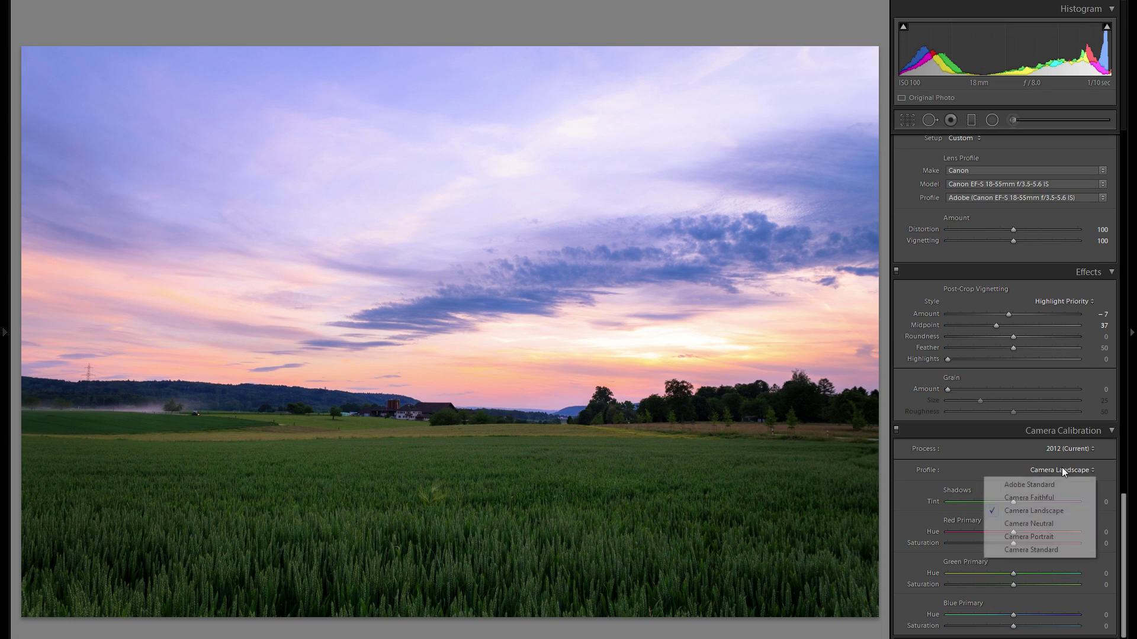
left_click(1063, 527)
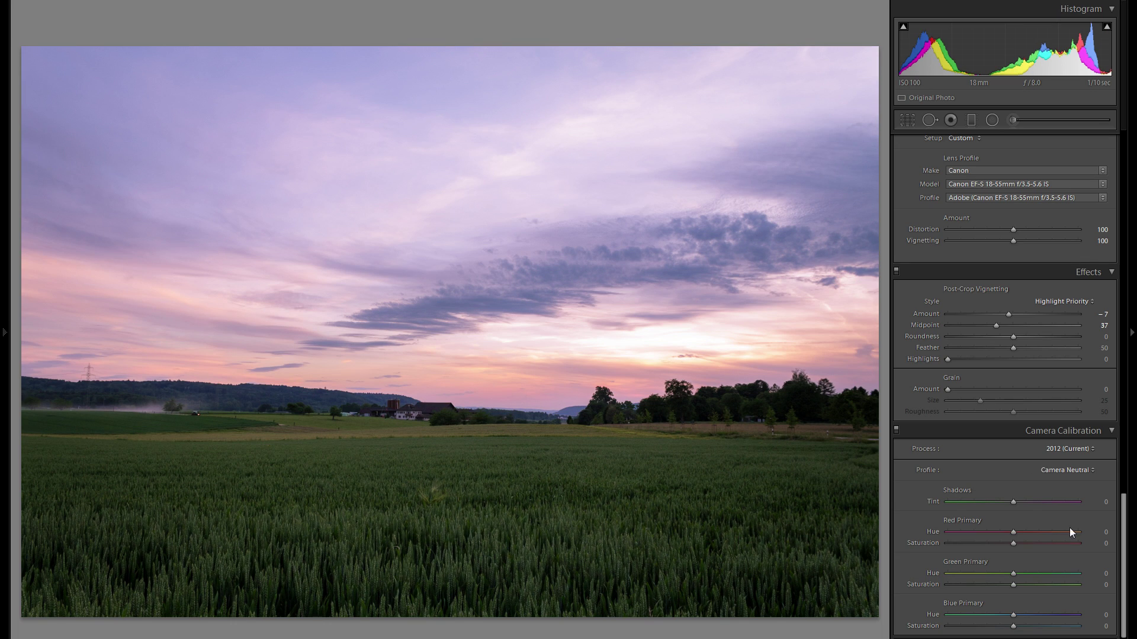
left_click(1087, 470)
left_click(1069, 535)
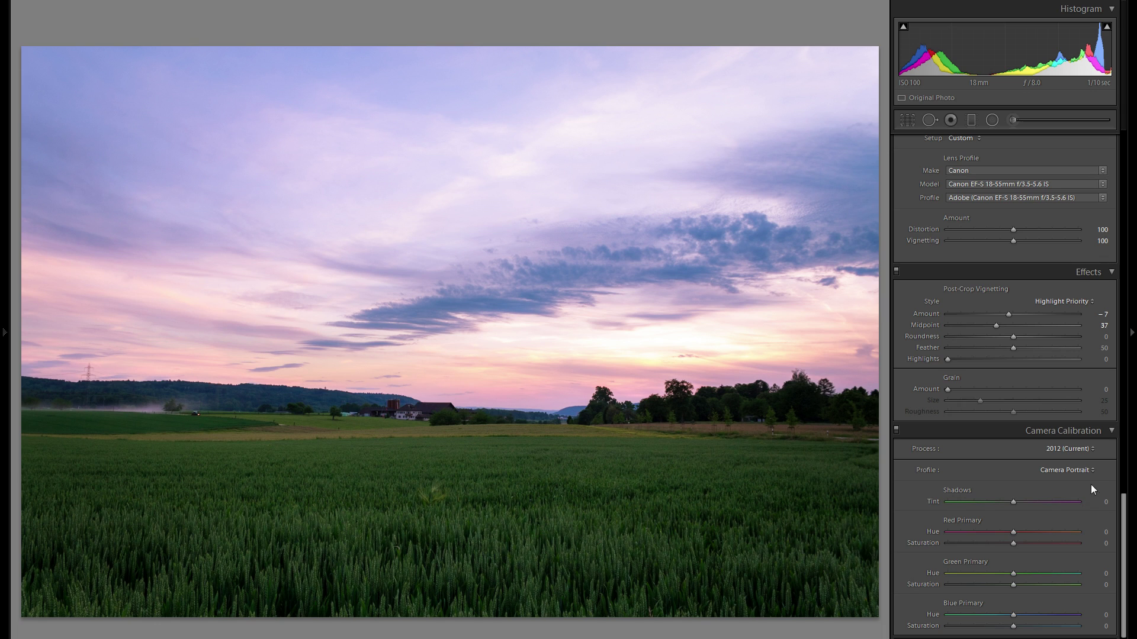
left_click(1086, 471)
left_click(1059, 548)
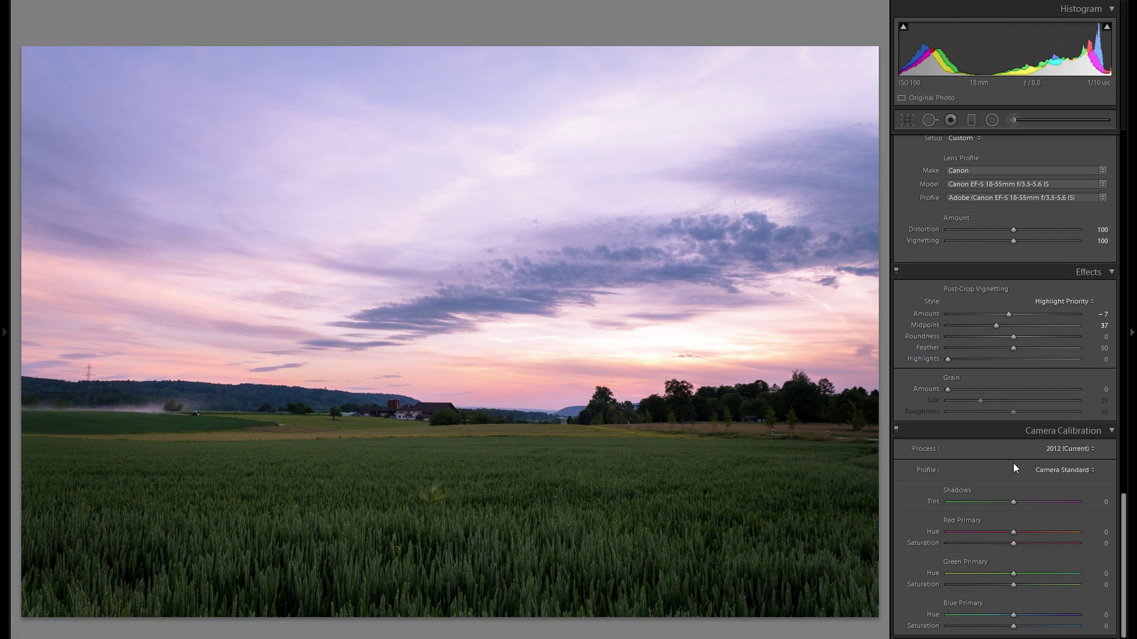
Apply the Camera Landscape profile after comparing it with Adobe Standard and Camera Portrait
left_click(1053, 471)
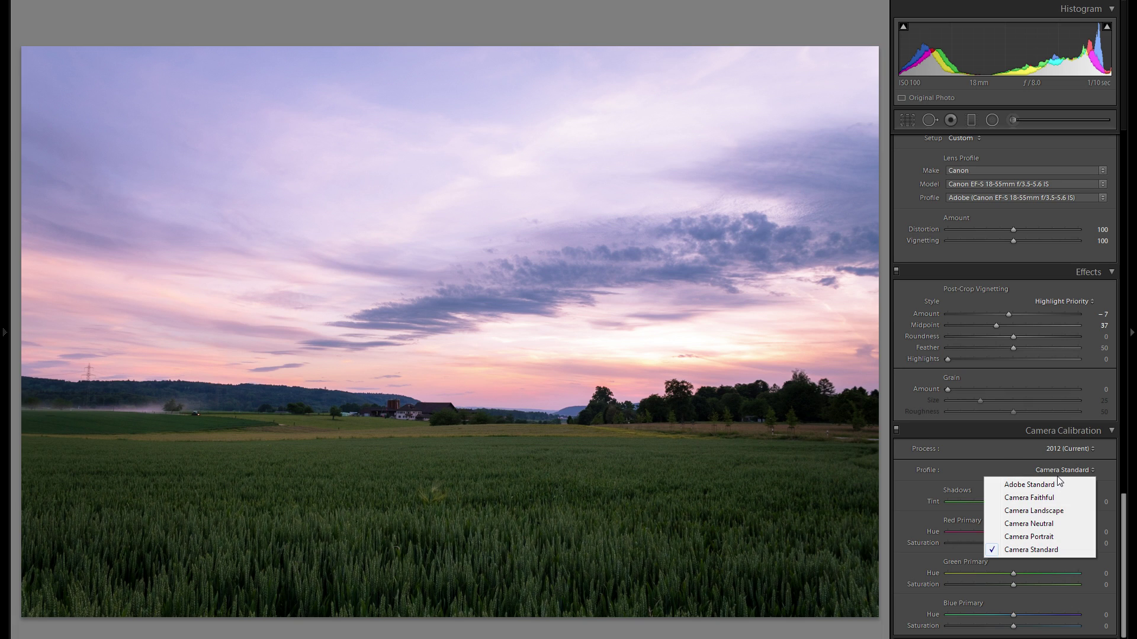
left_click(1057, 511)
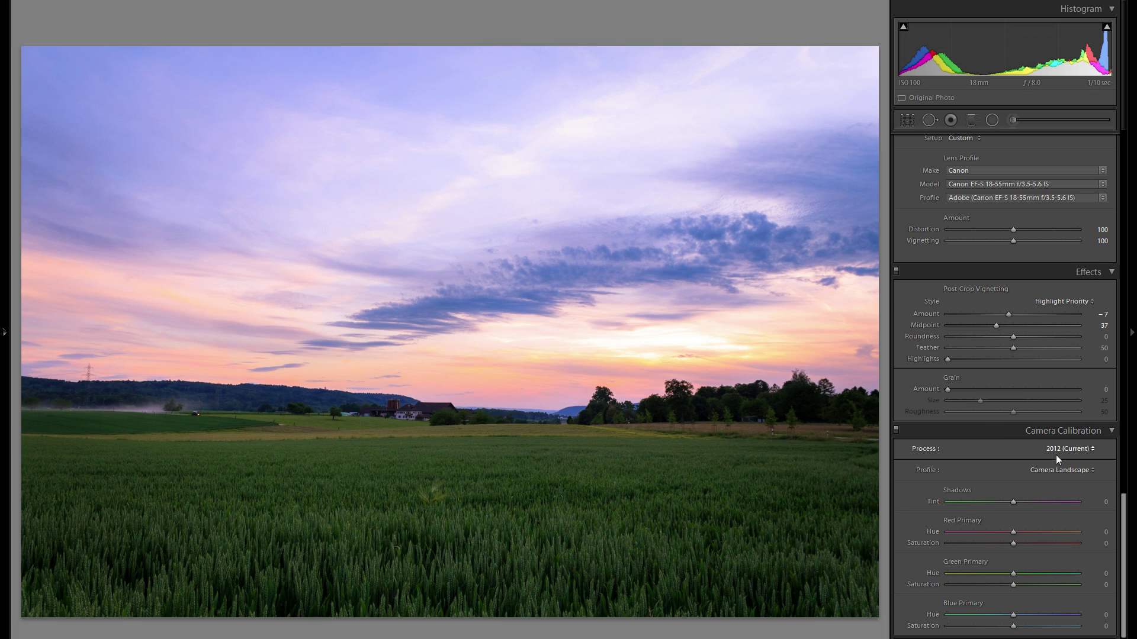
left_click(1065, 470)
left_click(1065, 485)
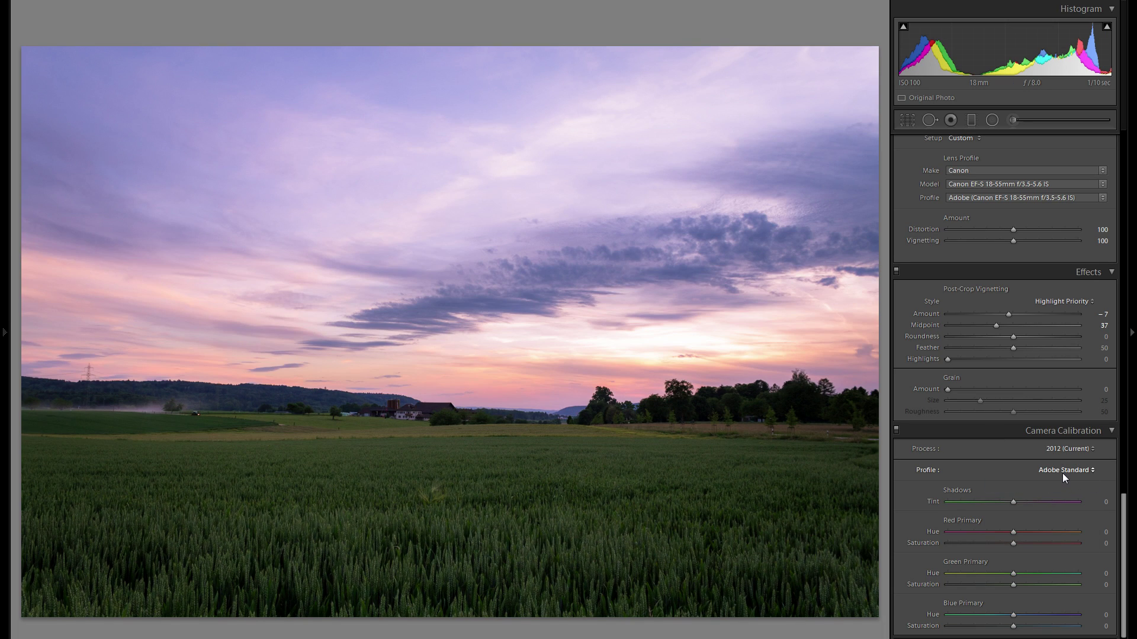
left_click(1062, 474)
left_click(1068, 512)
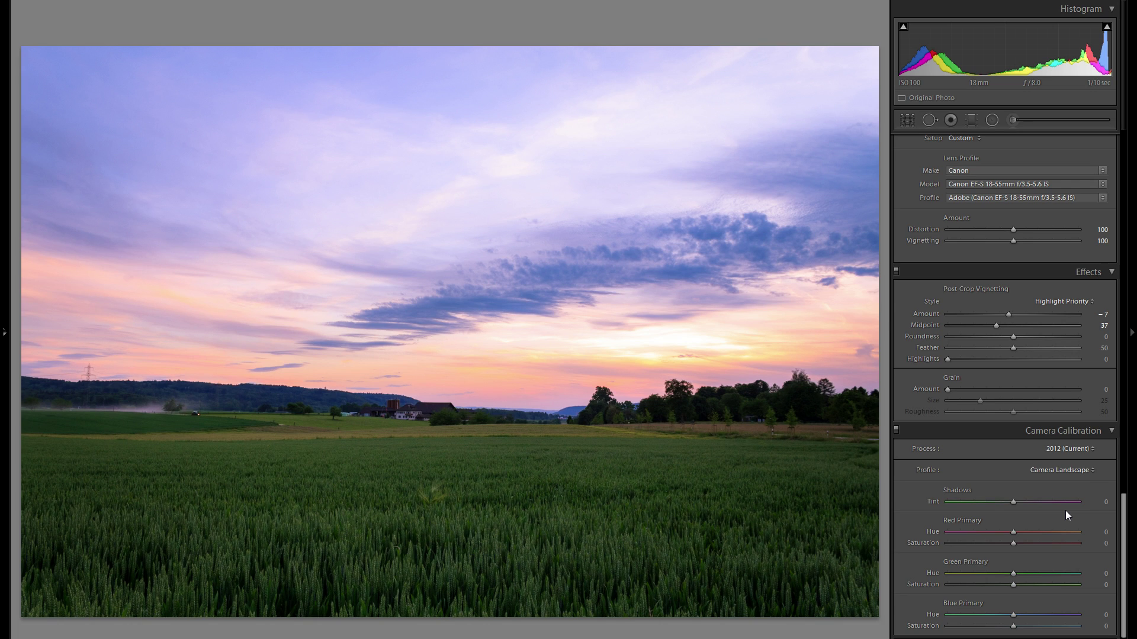
left_click(1058, 471)
left_click(1065, 537)
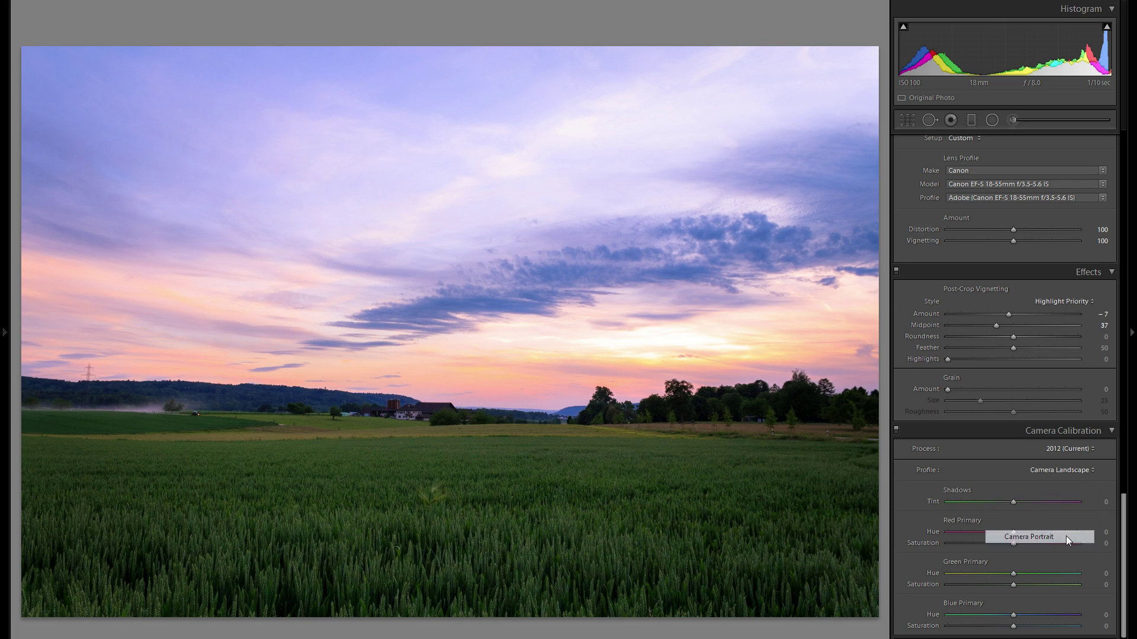
left_click(1059, 469)
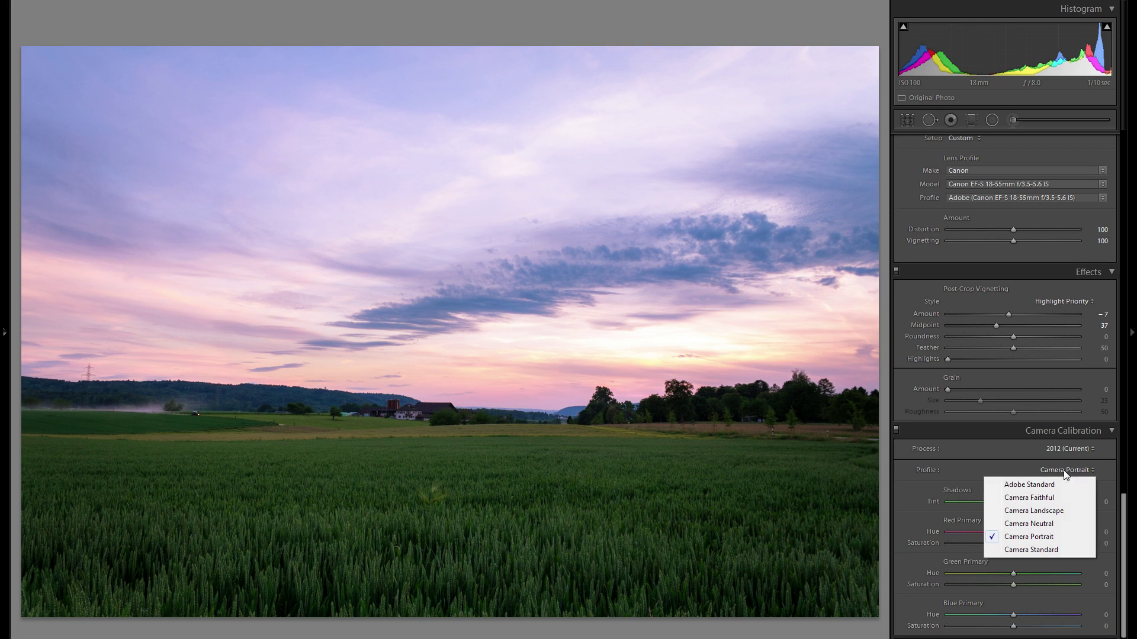
left_click(1068, 513)
Reduce the photo's Vibrance to −1 in the basic adjustments
scroll(1048, 488, "up", 15)
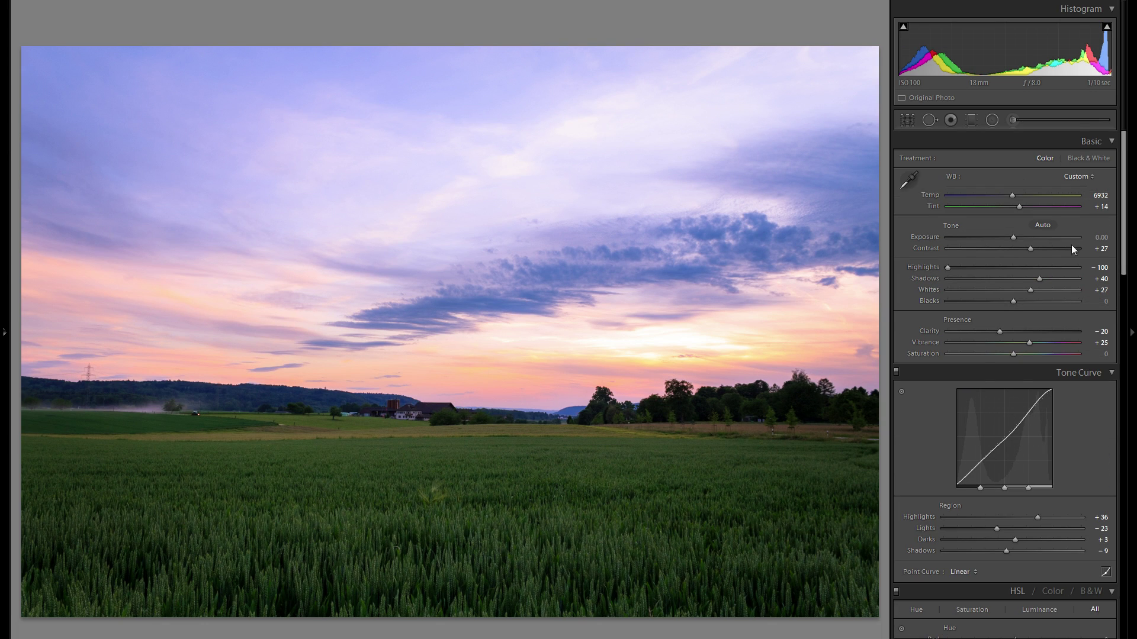
left_click(1011, 343)
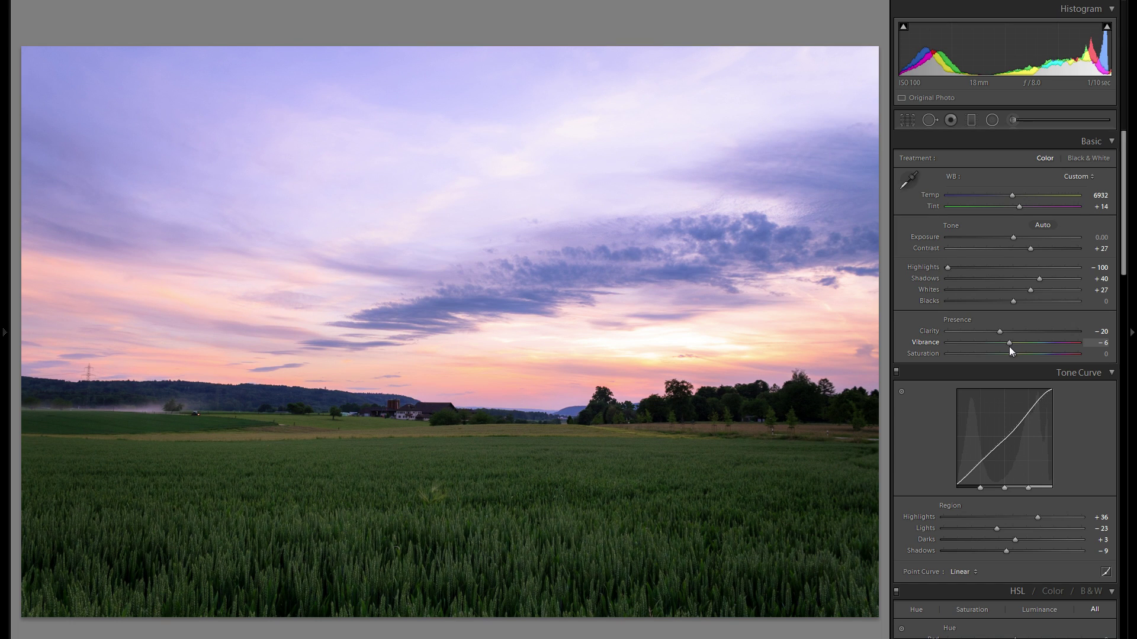
scroll(983, 354, "down", 15)
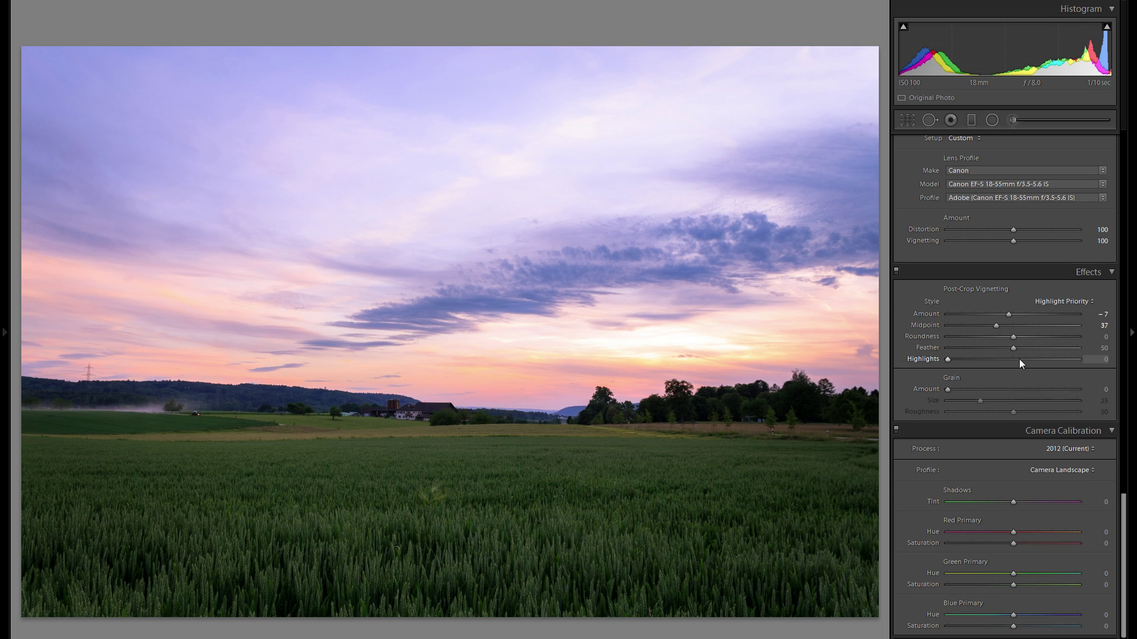
scroll(1071, 486, "up", 8)
scroll(1048, 477, "up", 5)
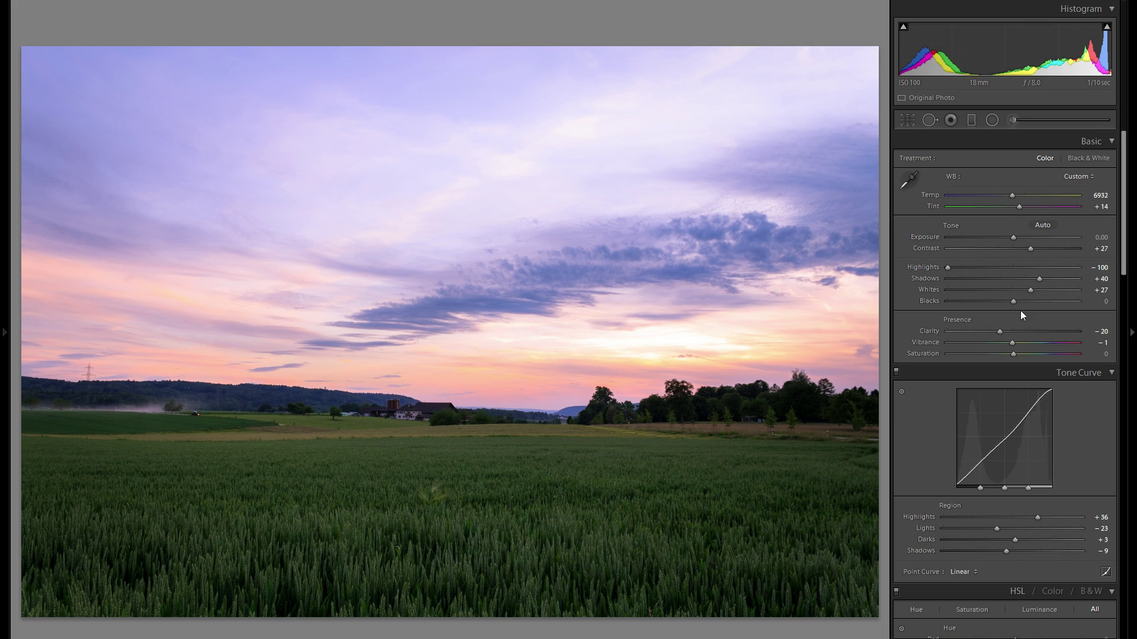
scroll(992, 335, "down", 12)
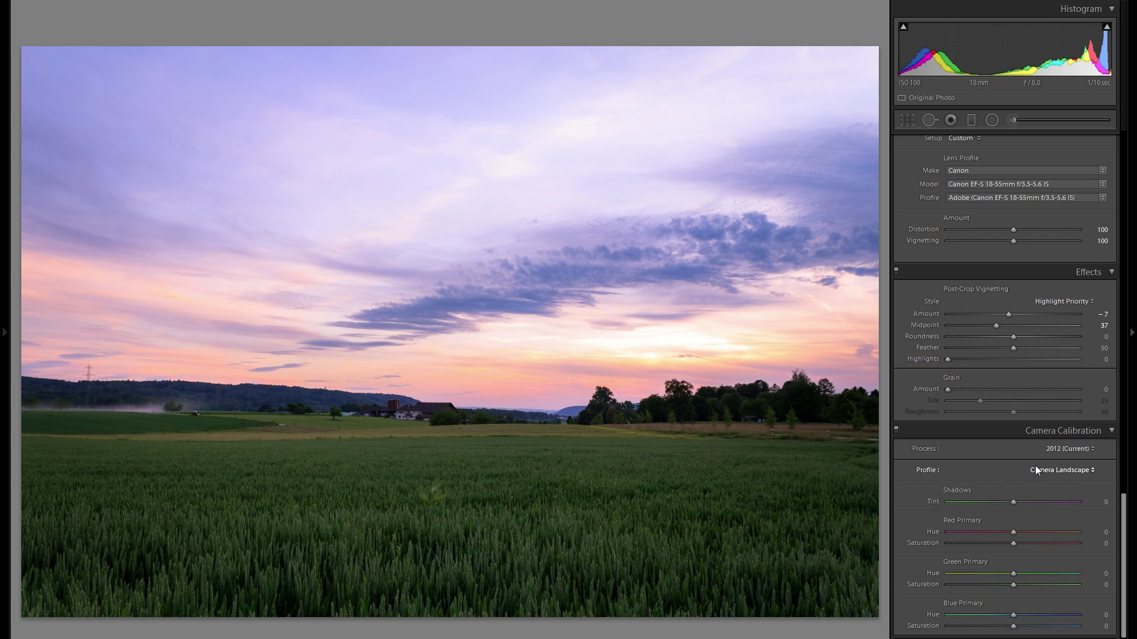
scroll(1035, 470, "up", 12)
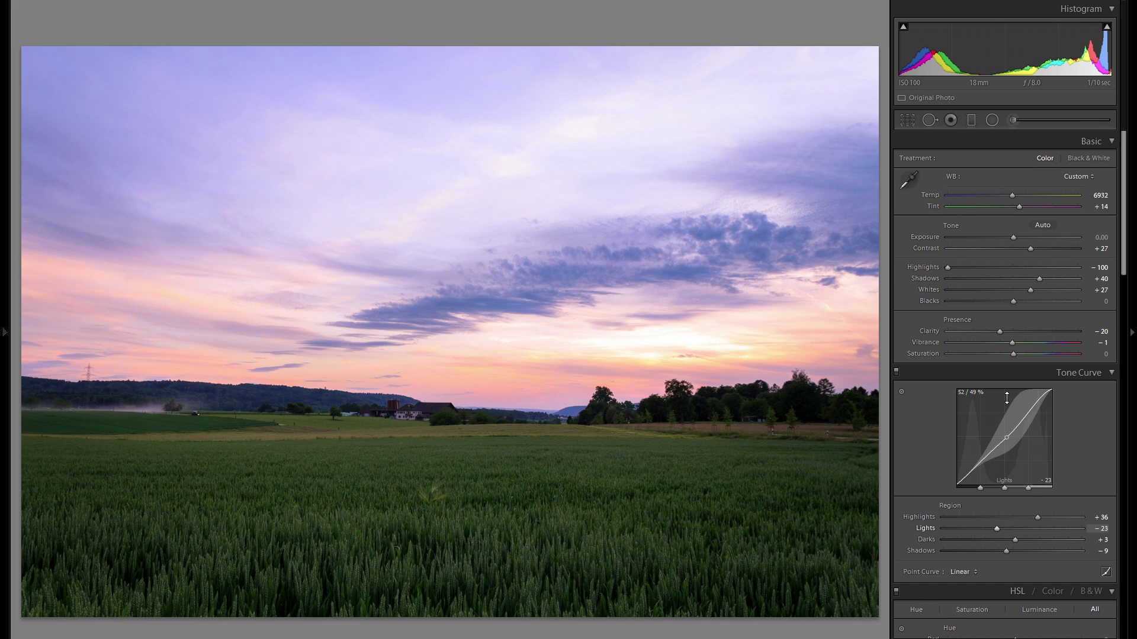
scroll(1006, 399, "down", 12)
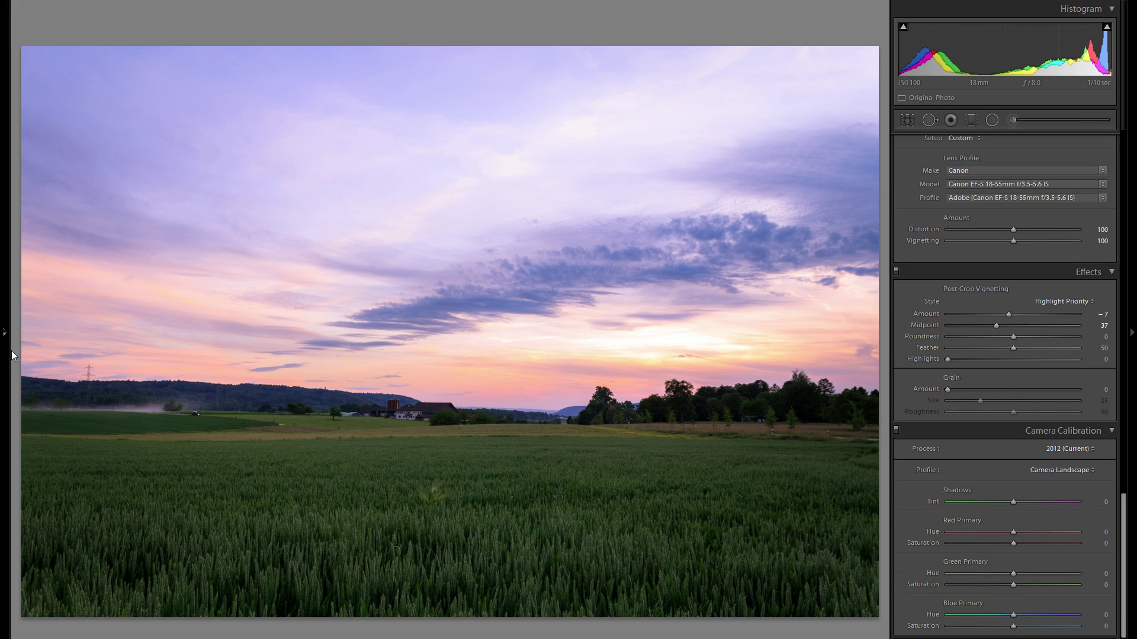
Use the edit history to compare the last post-crop vignette state with the latest Vibrance state
left_click(12, 354)
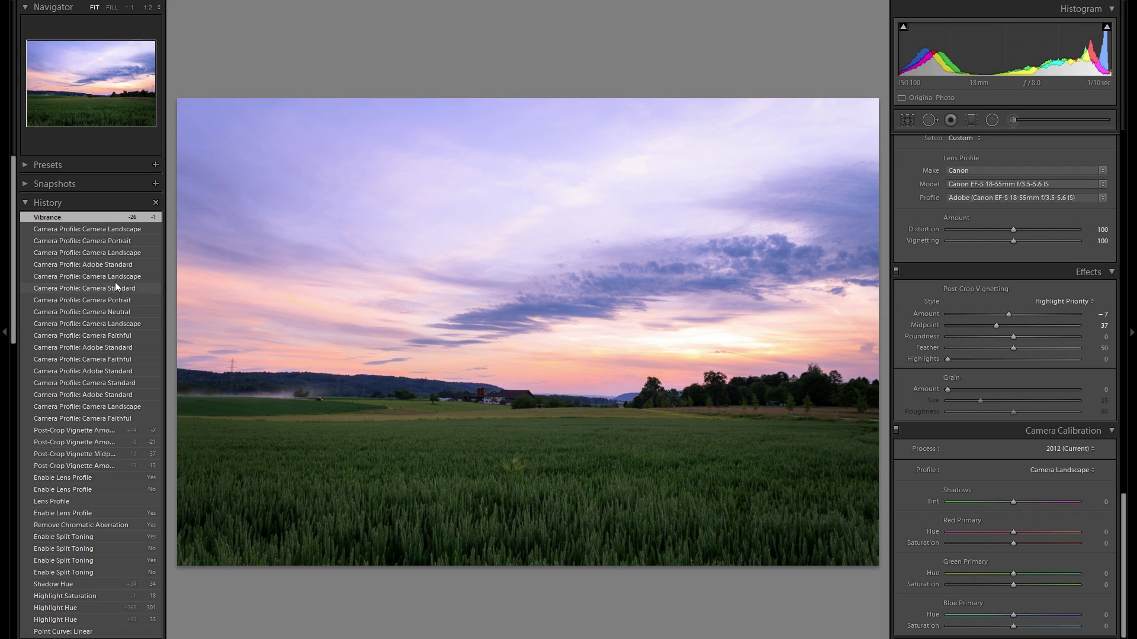
left_click(118, 430)
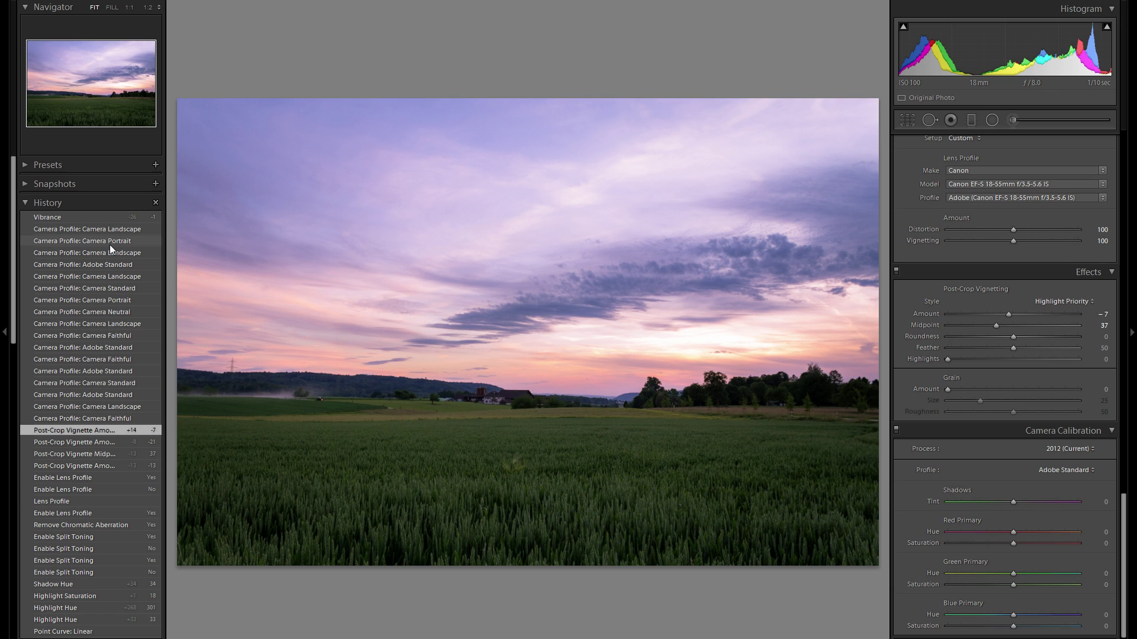
left_click(108, 219)
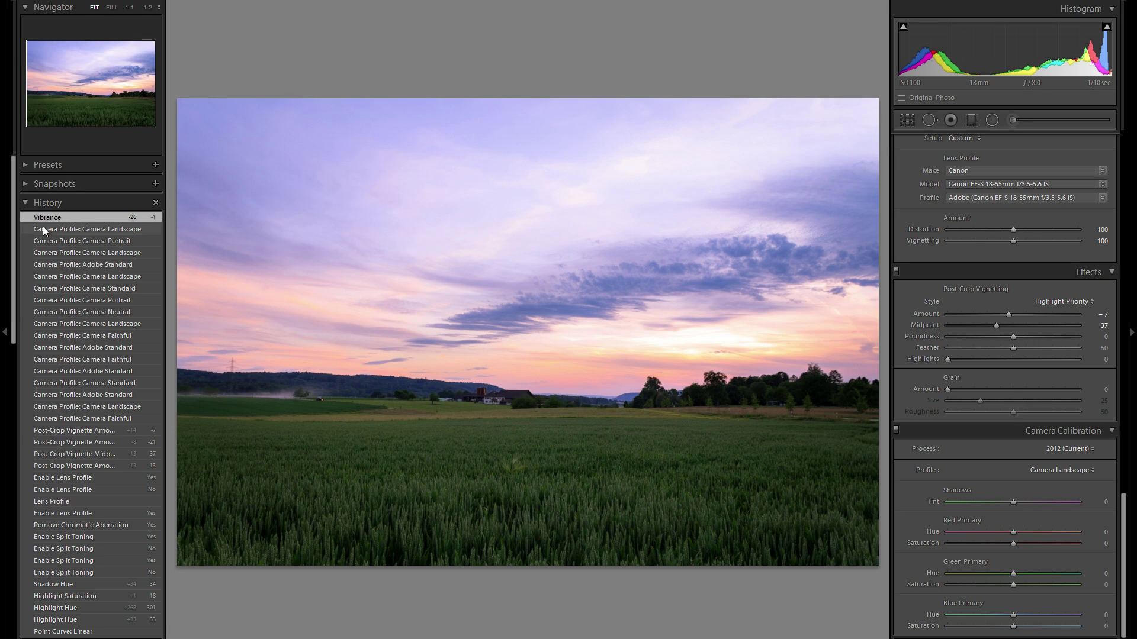
left_click(130, 429)
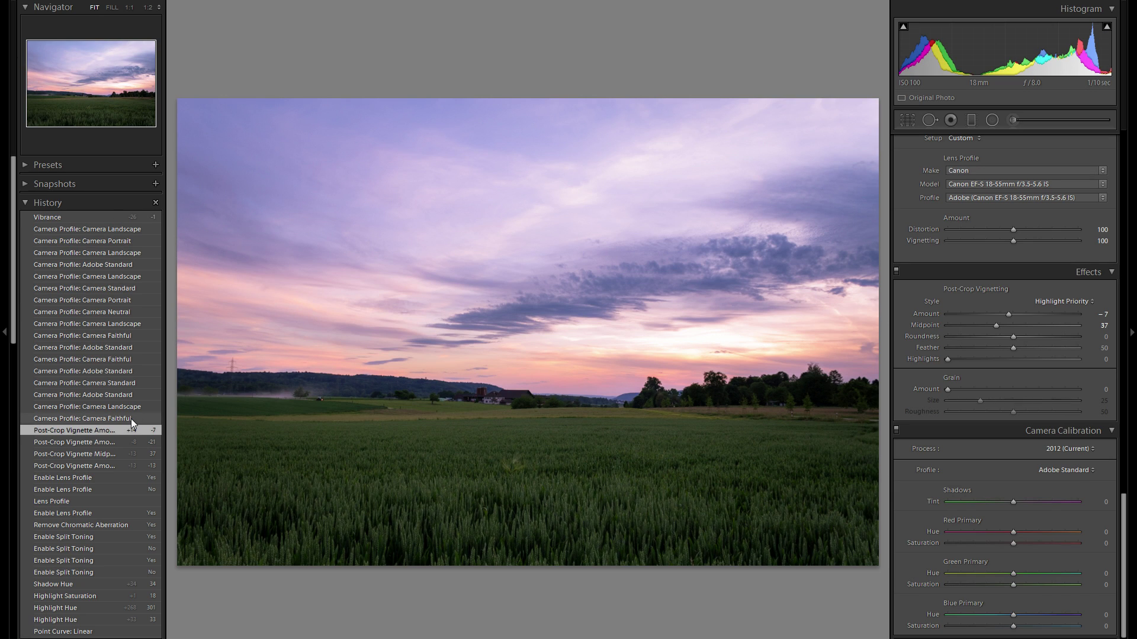
left_click(112, 217)
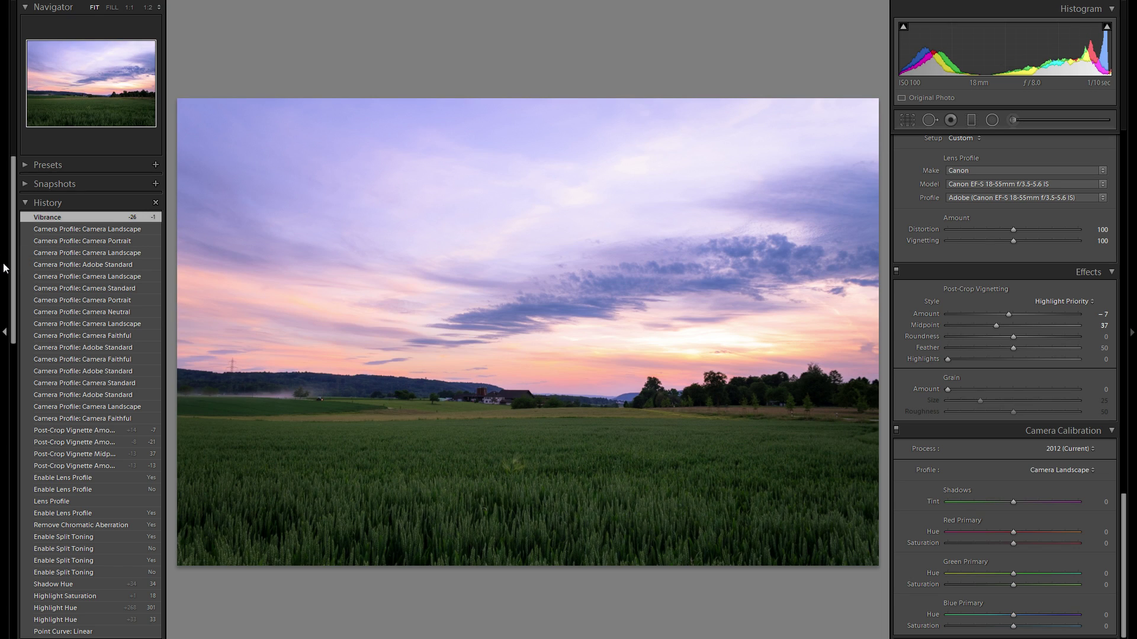
left_click(6, 268)
Crop away the upper part of the sky to give the photo a wider panoramic format
scroll(1015, 496, "up", 15)
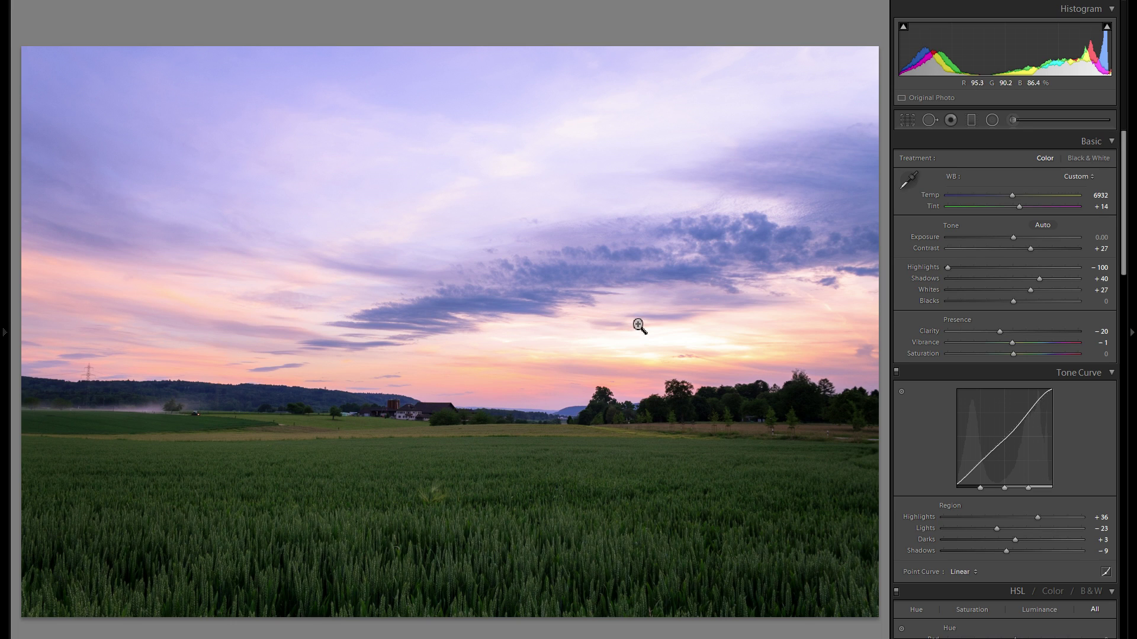
left_click(906, 121)
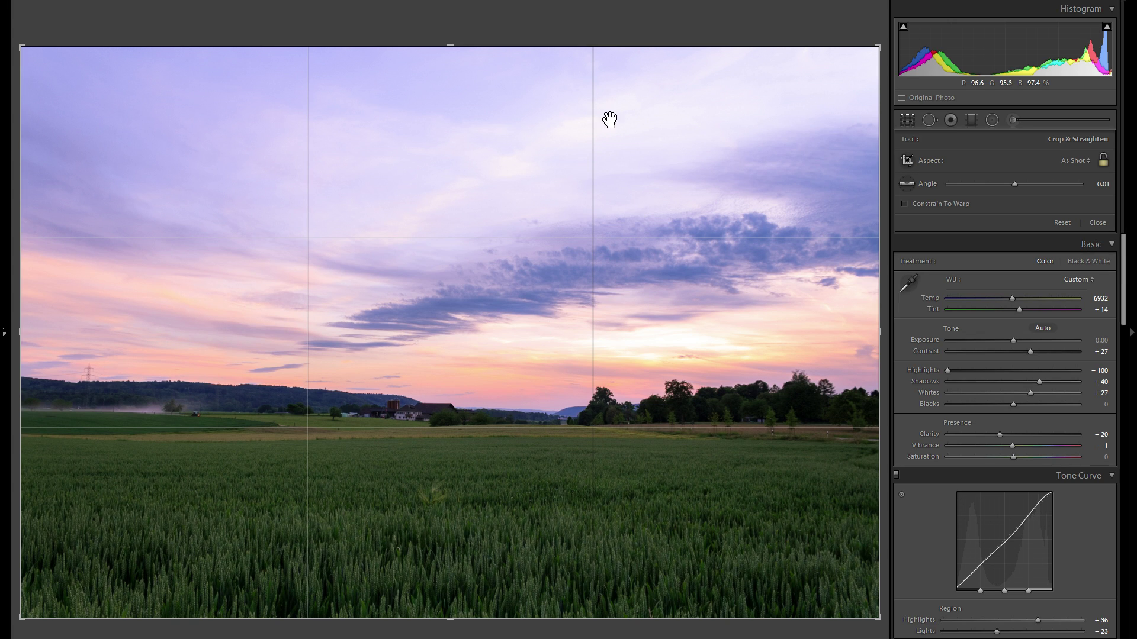
left_click_drag(615, 47, 632, 114)
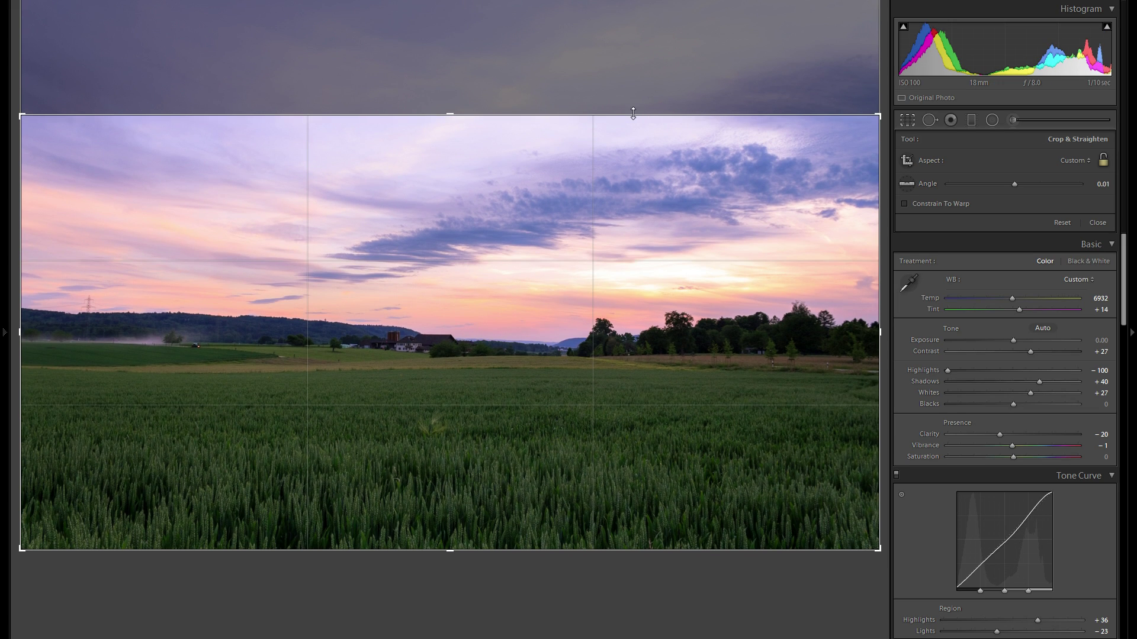
key("Return")
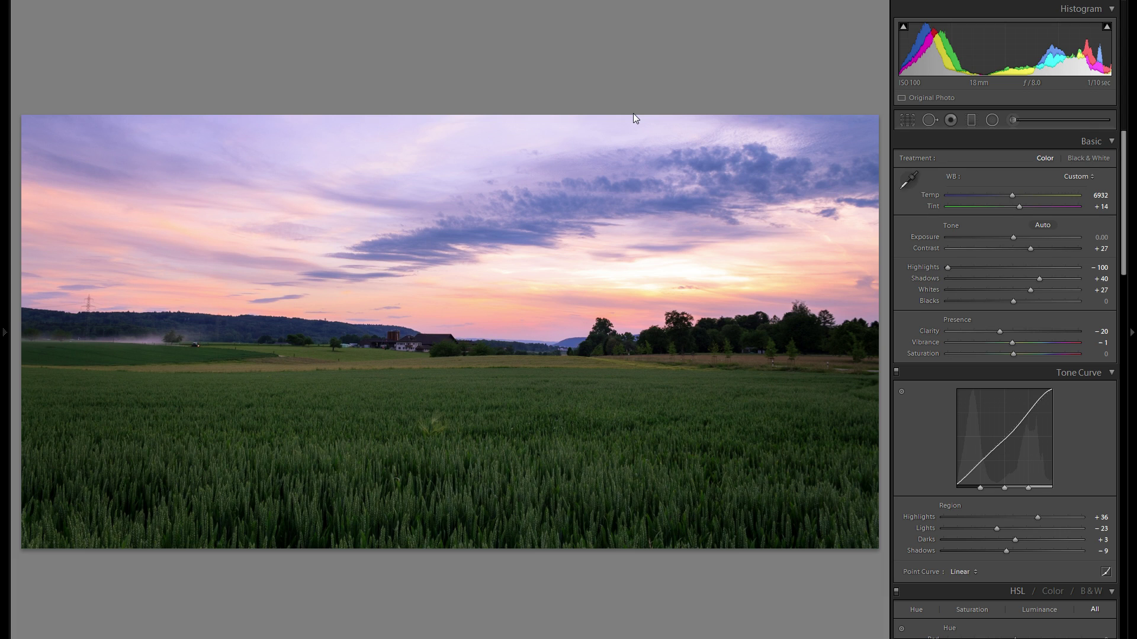
Refine the crop by including slightly more sky and trimming a strip of wheat from the foreground
left_click(906, 119)
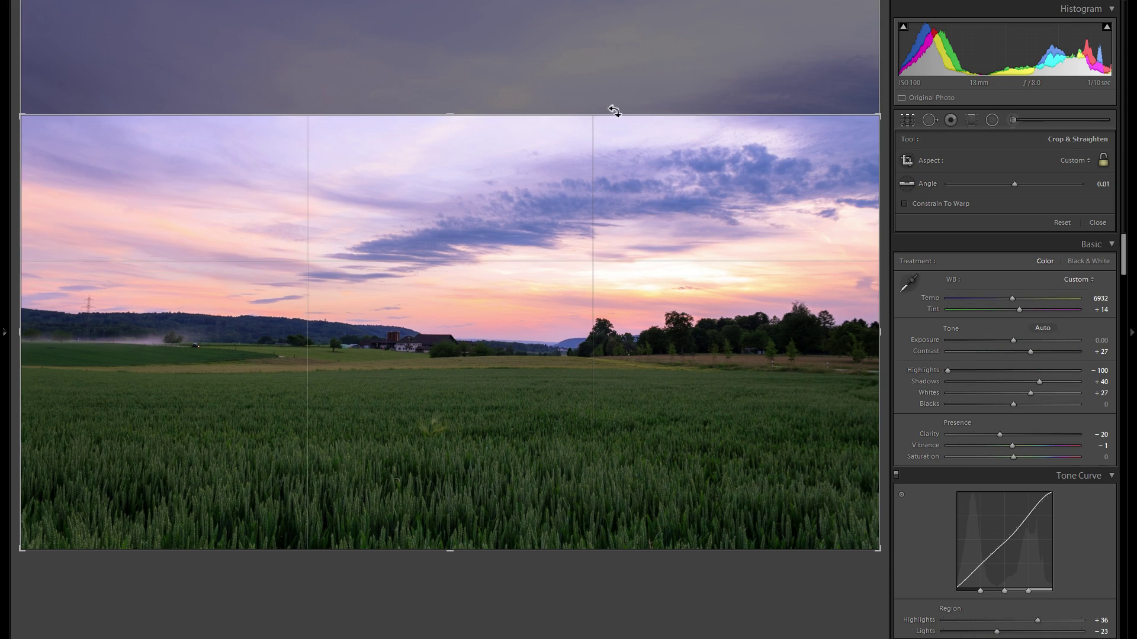
left_click_drag(608, 115, 607, 107)
left_click_drag(555, 557, 555, 543)
key("Return")
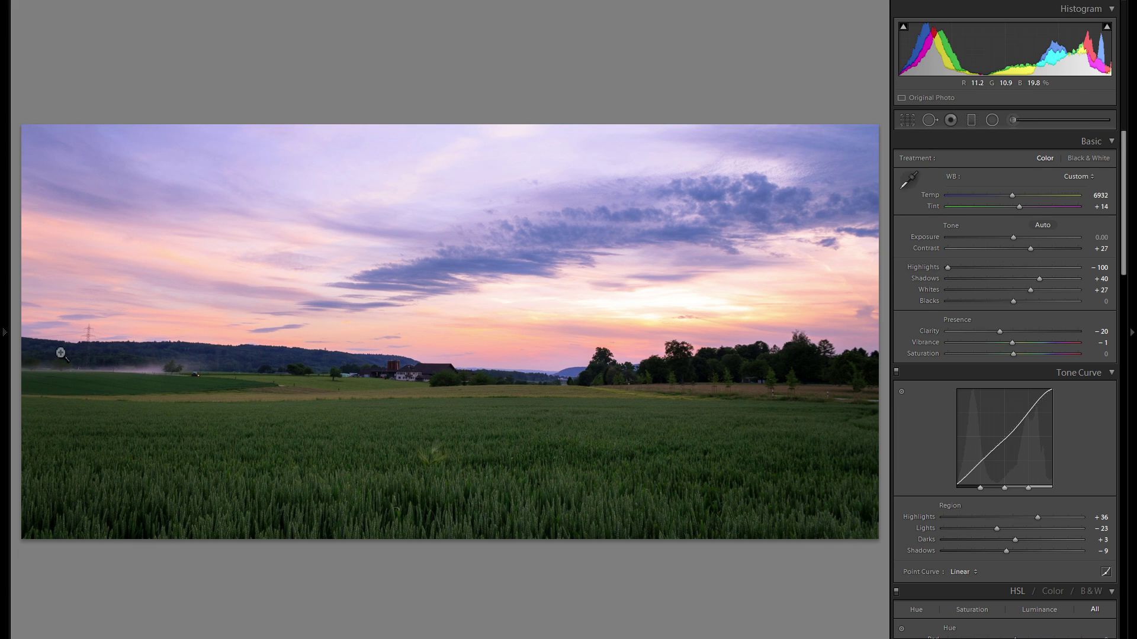
left_click(4, 332)
left_click(910, 124)
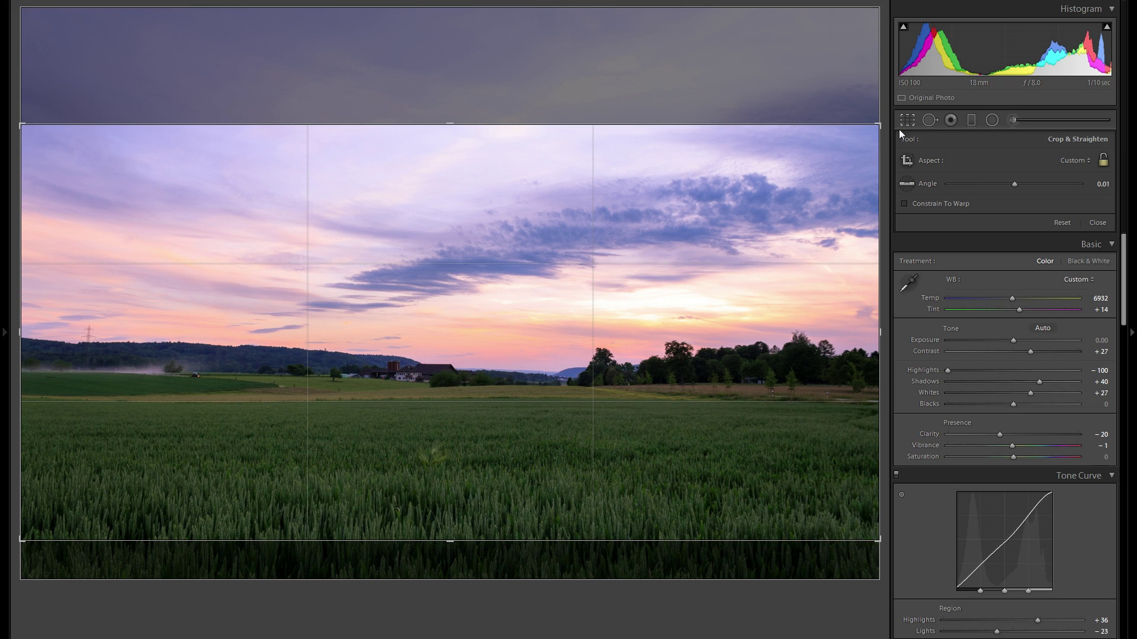
left_click(907, 120)
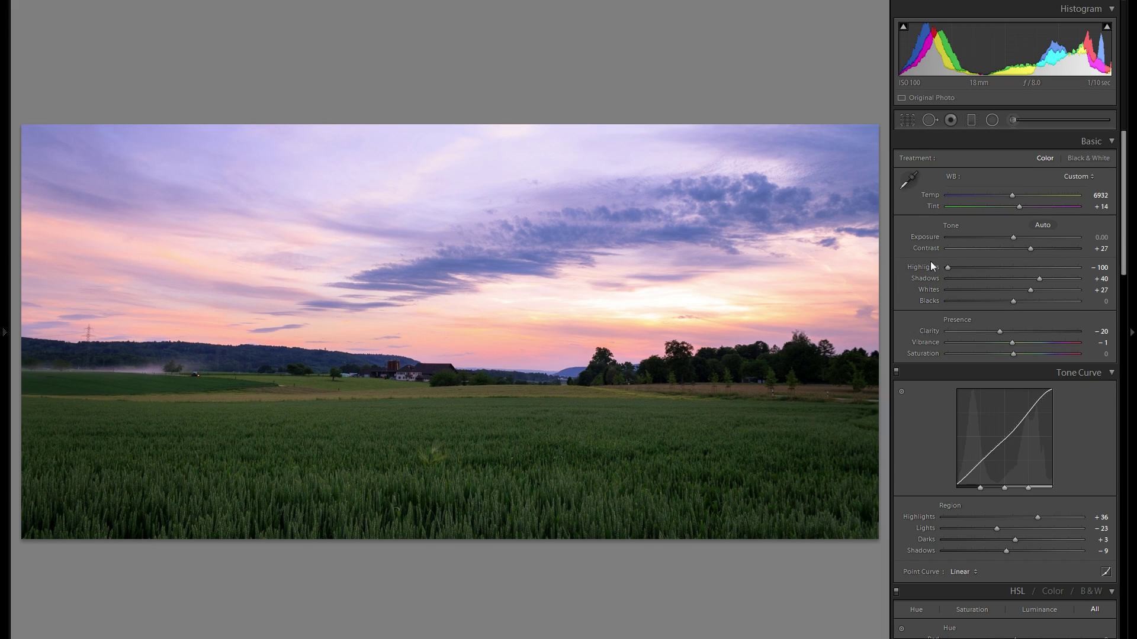
Add a graduated filter from the horizon into the sky with Exposure −0.74, Contrast 33, Highlights −67 and slightly negative Clarity
left_click(974, 120)
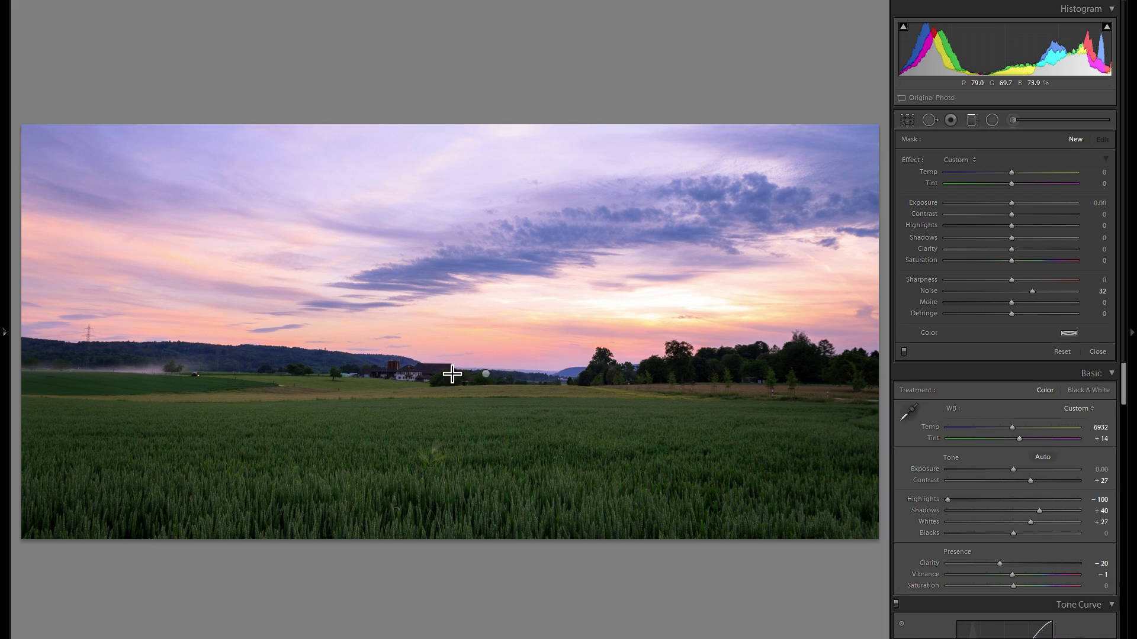
left_click_drag(488, 377, 495, 308)
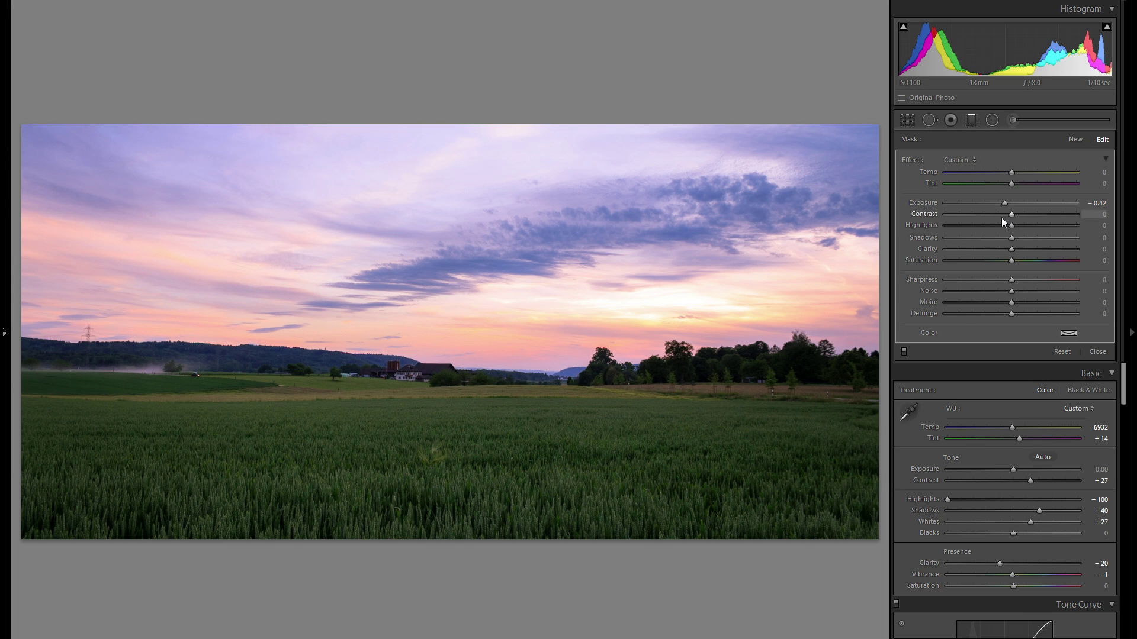
left_click_drag(983, 229, 1000, 203)
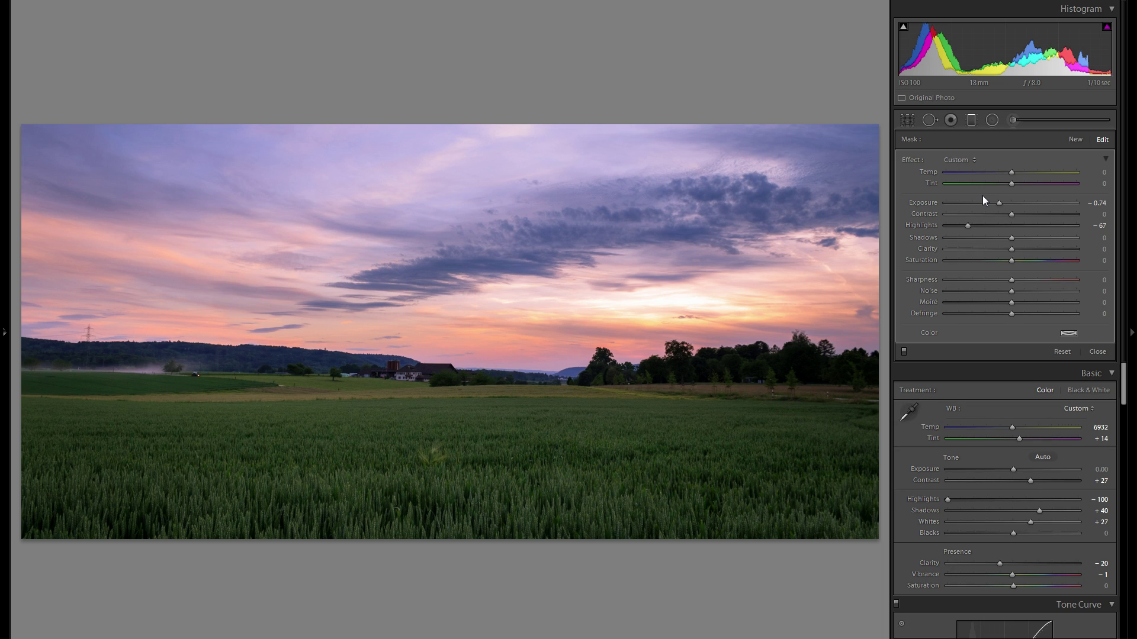
key("ctrl+z")
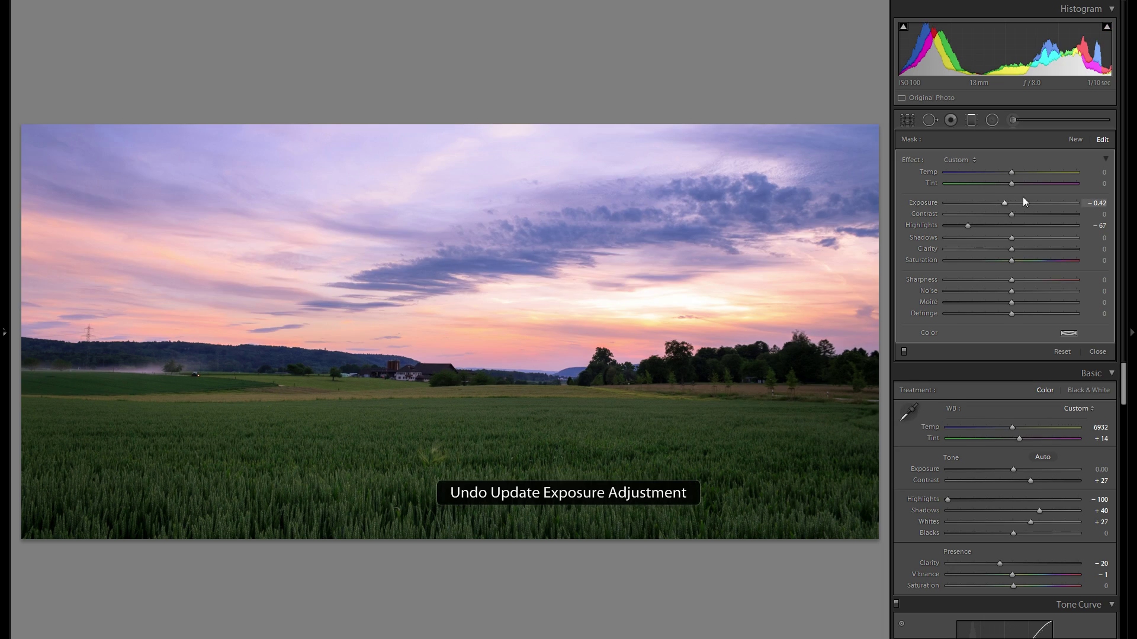
left_click_drag(1005, 204, 999, 200)
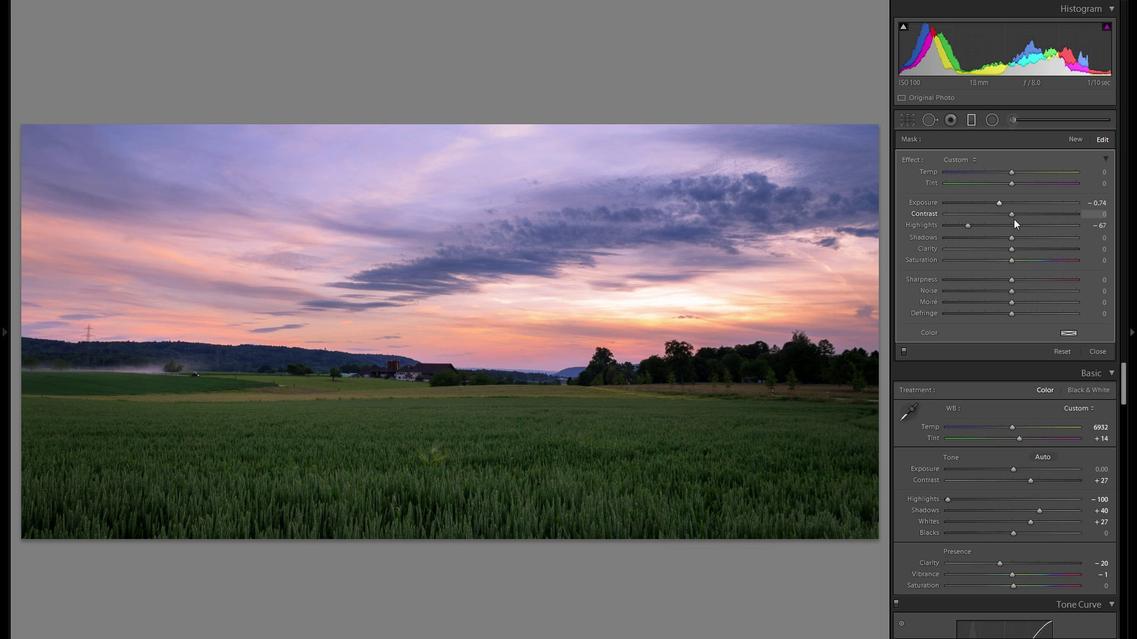
left_click_drag(1011, 215, 1036, 216)
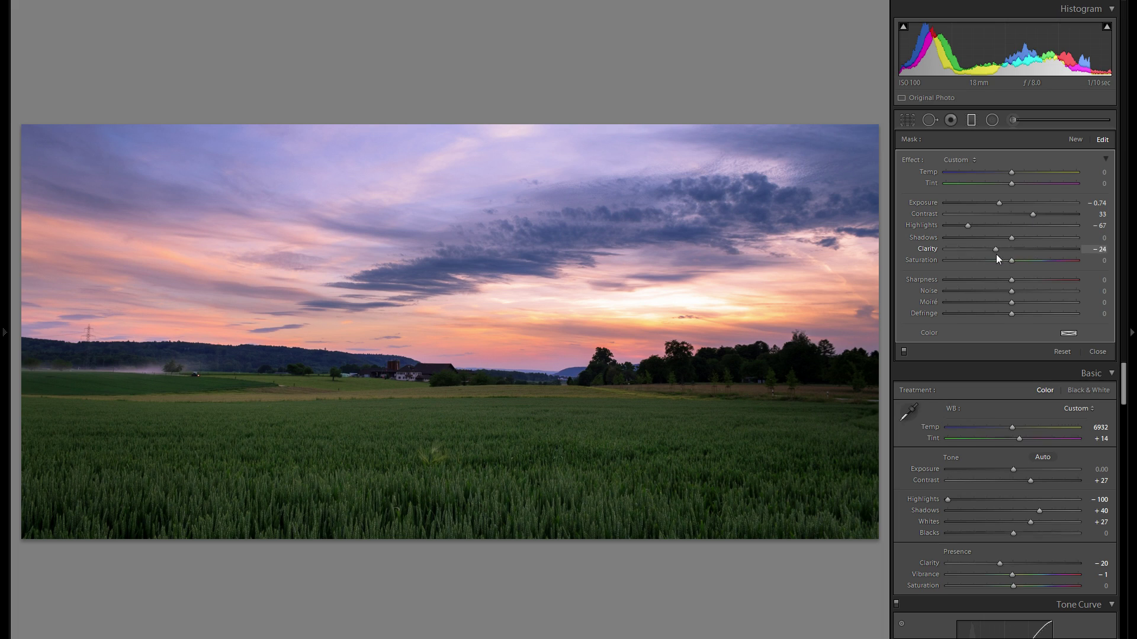
mouse_move(995, 255)
left_mouse_down()
mouse_move(1042, 255)
mouse_move(998, 256)
mouse_move(1007, 253)
left_mouse_up()
Draw a second, diagonal graduated filter over the sky's upper-left area and shift it closer to the photo's upper edge
left_click(970, 120)
left_click(970, 121)
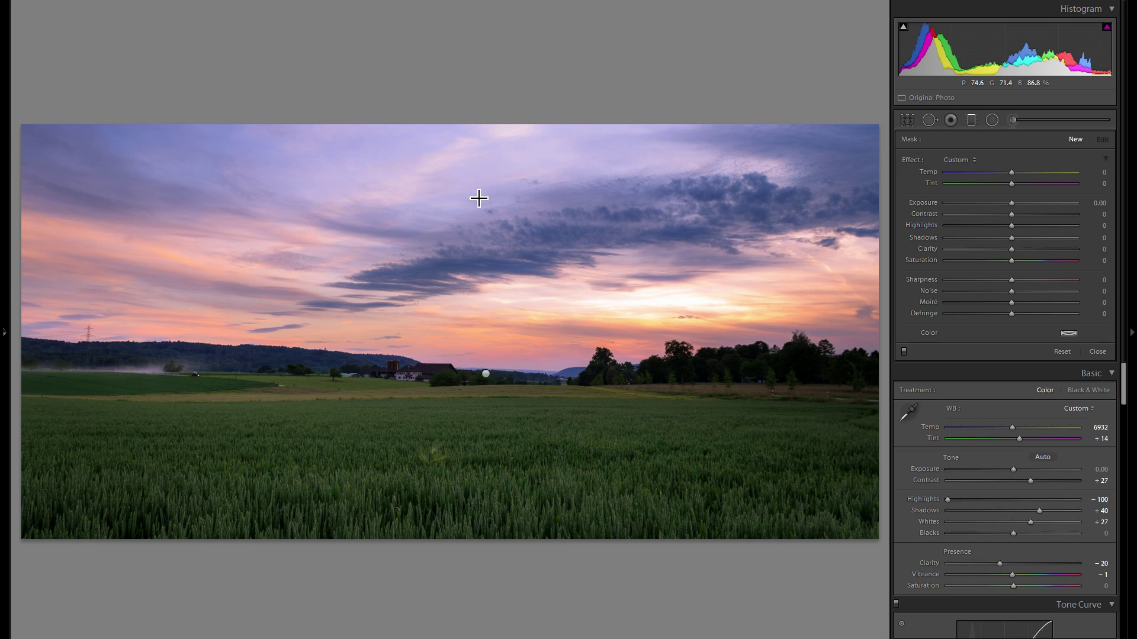
left_click_drag(384, 143, 427, 301)
left_click_drag(405, 222, 392, 182)
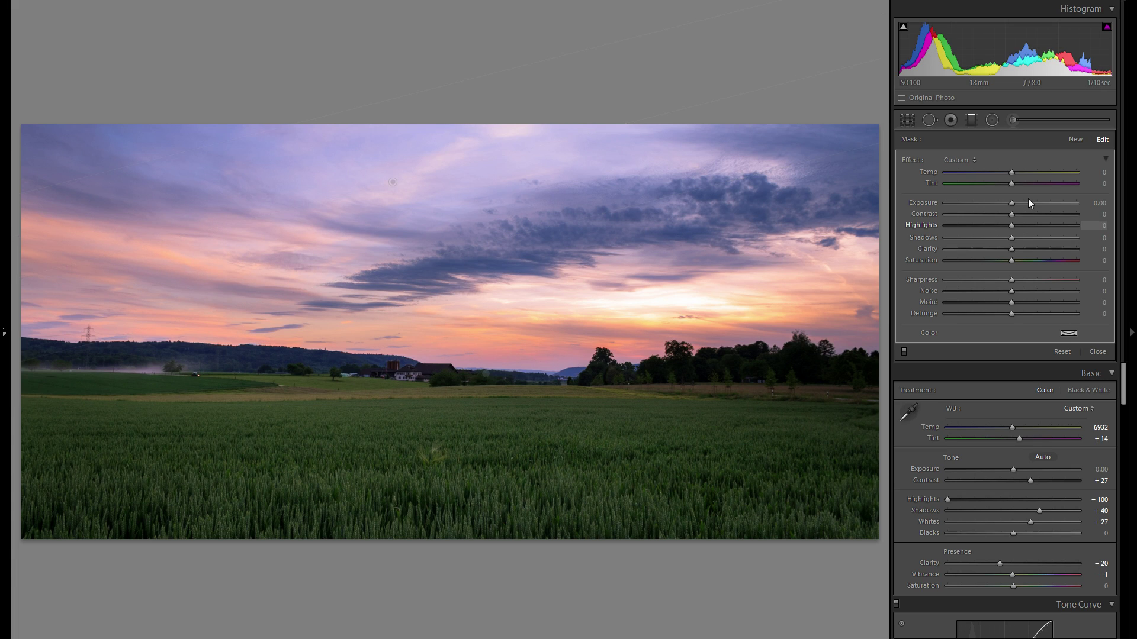
Tint the diagonal sky filter blue with hue 233 and saturation 32
left_click(1069, 334)
left_click(991, 340)
mouse_move(991, 340)
left_mouse_down()
mouse_move(1041, 342)
mouse_move(1012, 352)
left_mouse_up()
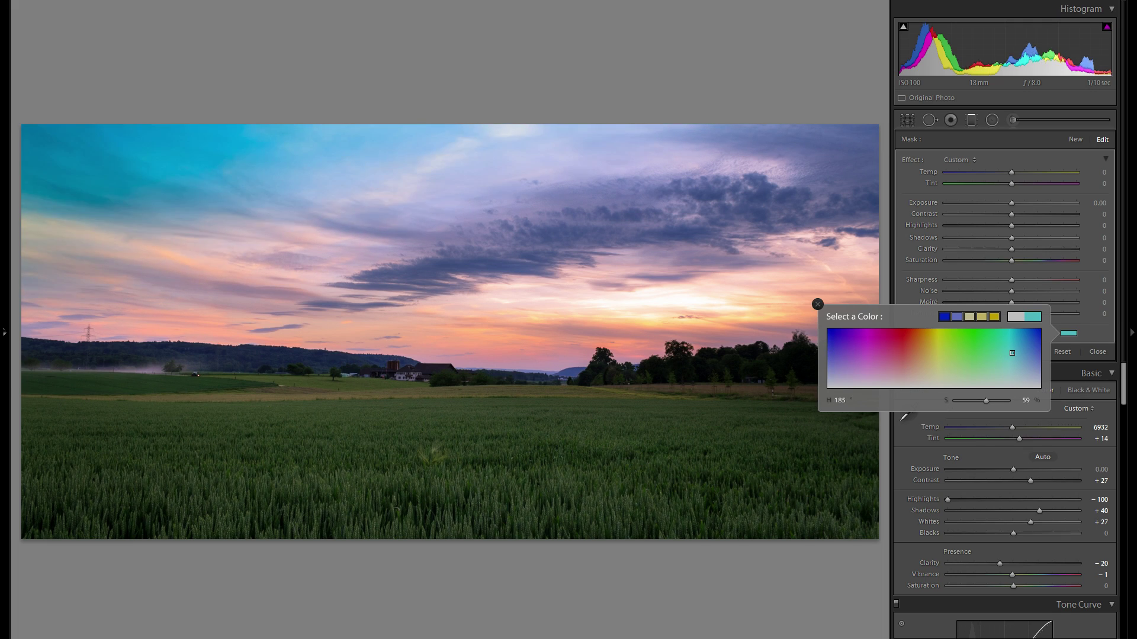
mouse_move(1012, 353)
left_mouse_down()
mouse_move(1040, 355)
mouse_move(1039, 369)
left_mouse_up()
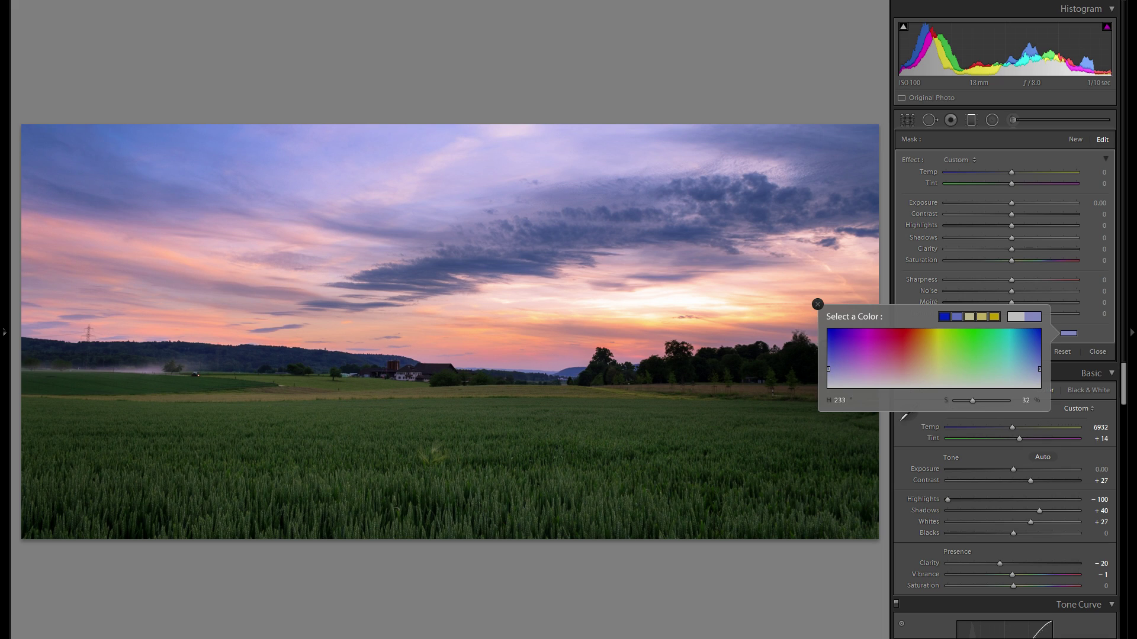
left_click(817, 304)
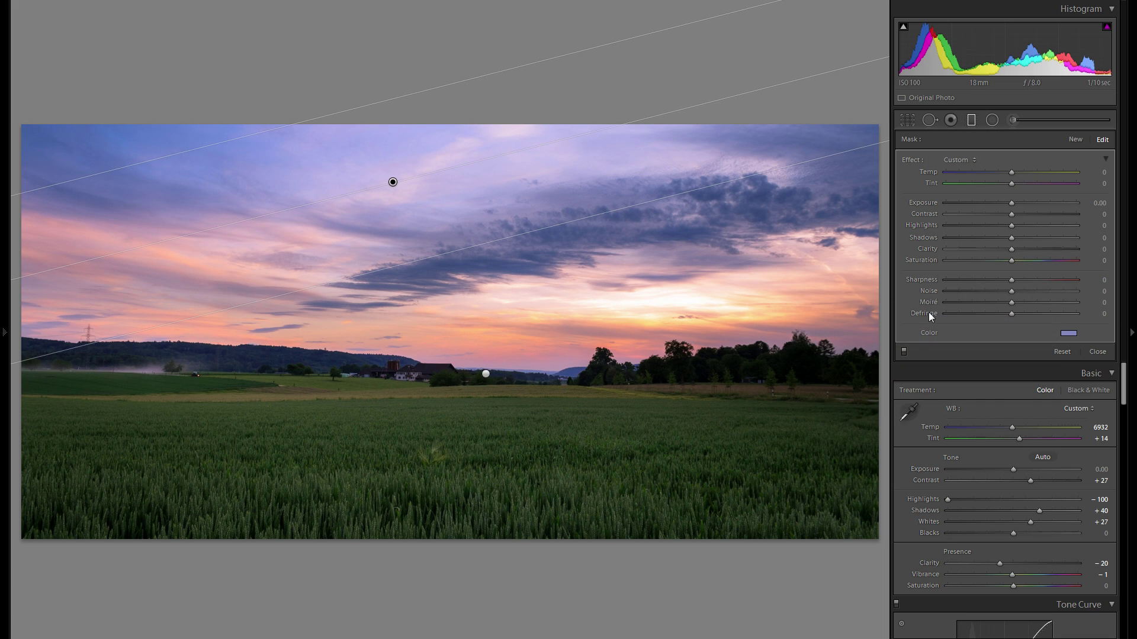
Delete the blue-tinted sky filter and undo the deletion to compare the sky with and without the tint
right_click(396, 183)
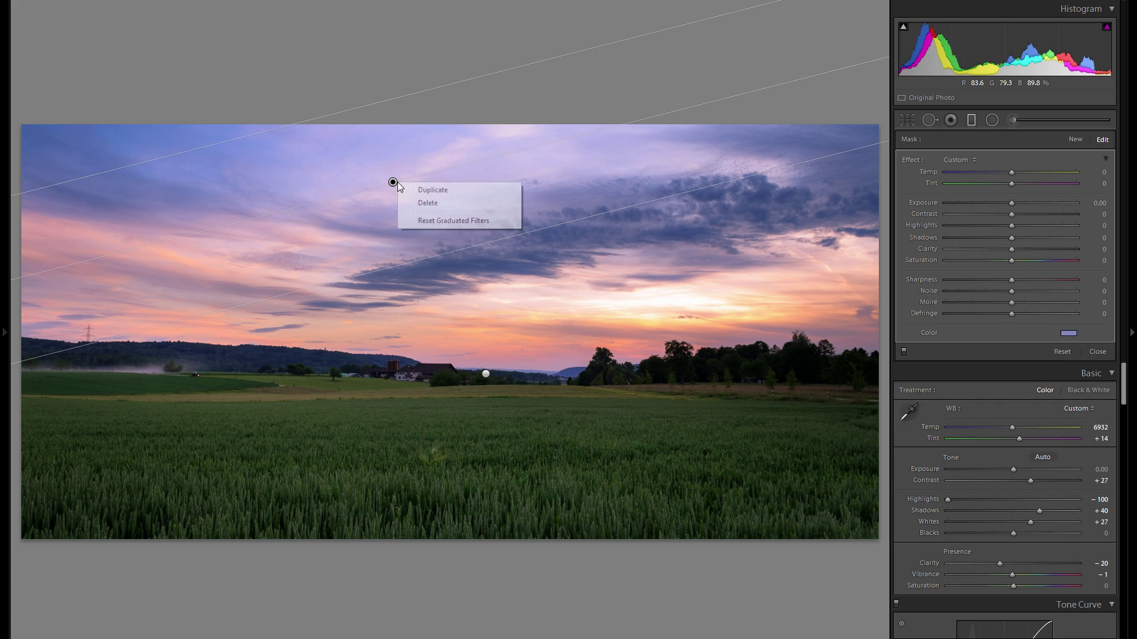
left_click(425, 203)
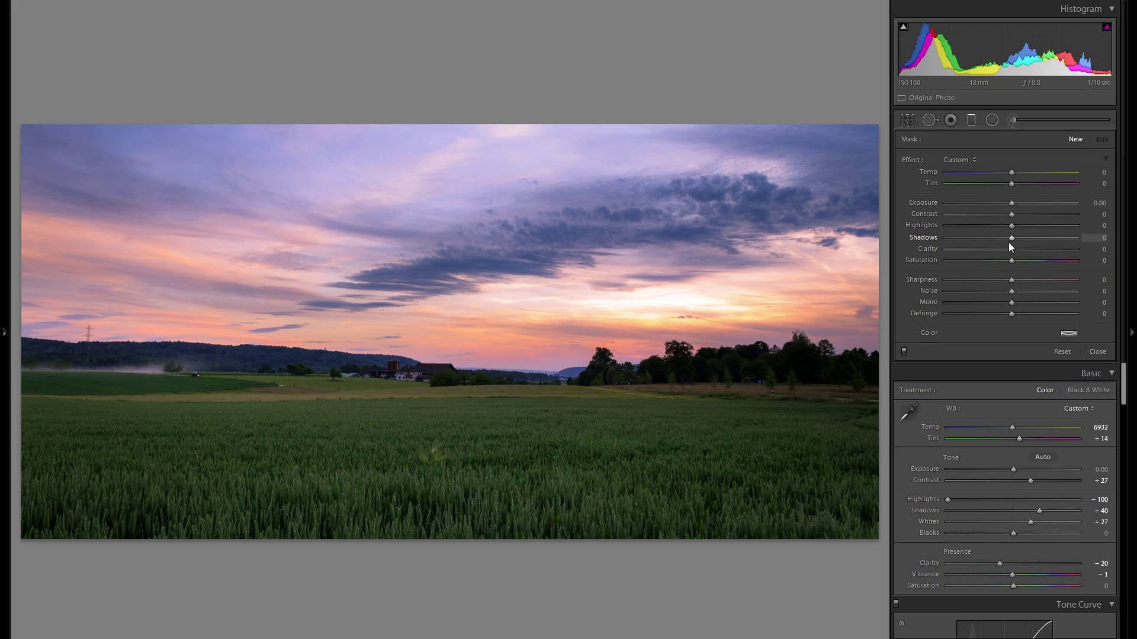
key("ctrl+z")
key("m")
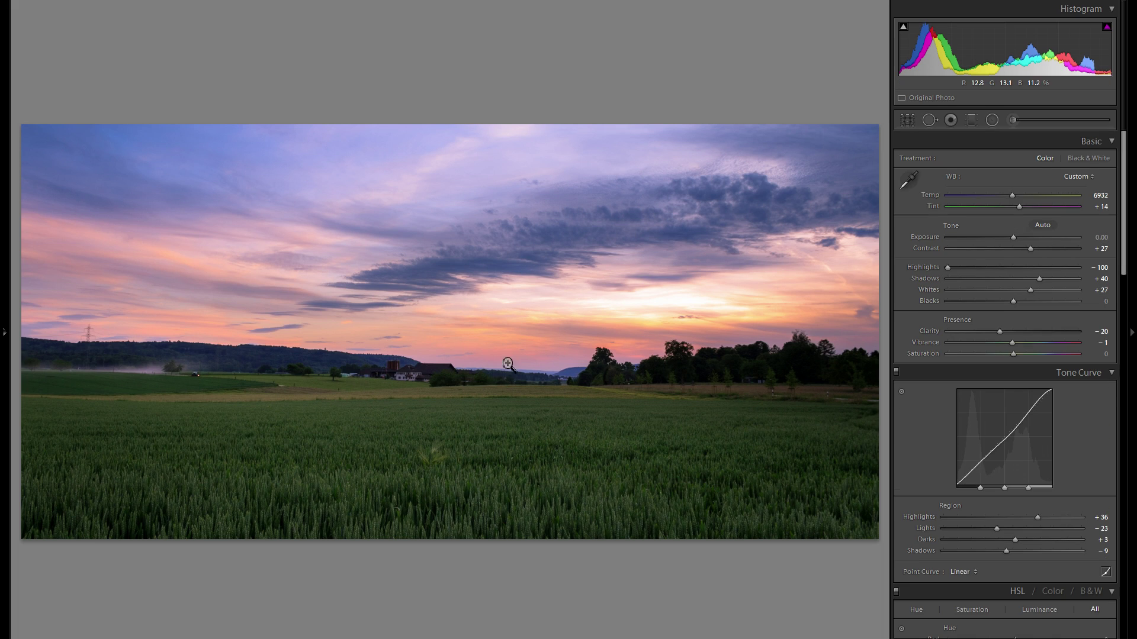
Add a graduated filter centered near the middle of the horizon and set its Exposure to 0.20
left_click(972, 120)
left_click(547, 365)
left_click_drag(433, 507, 403, 502)
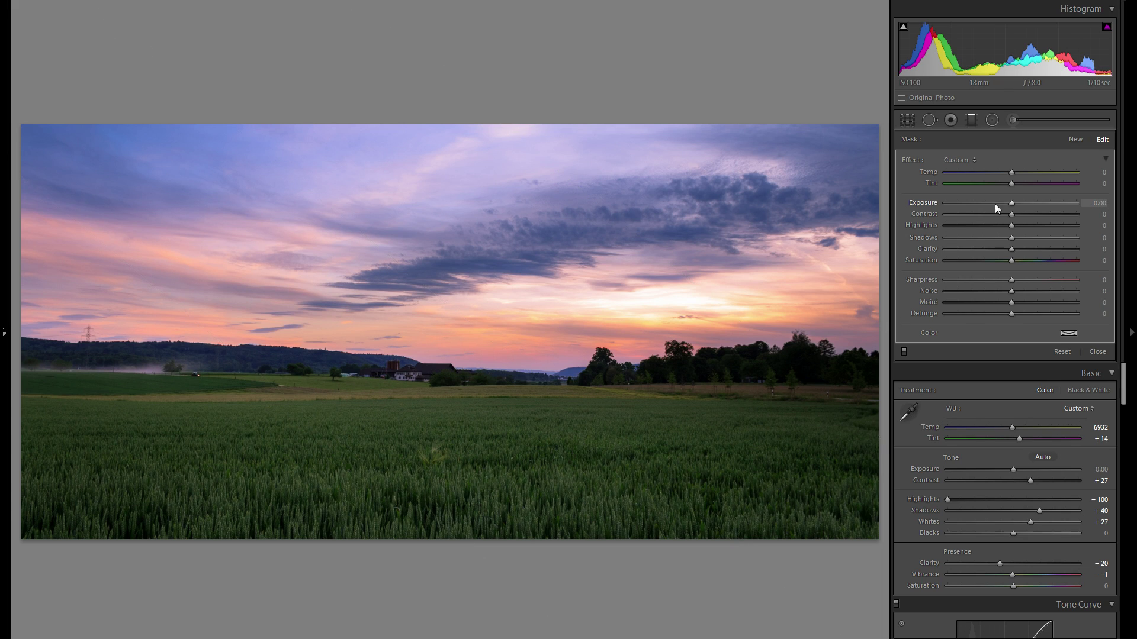
left_click_drag(1014, 204, 1015, 205)
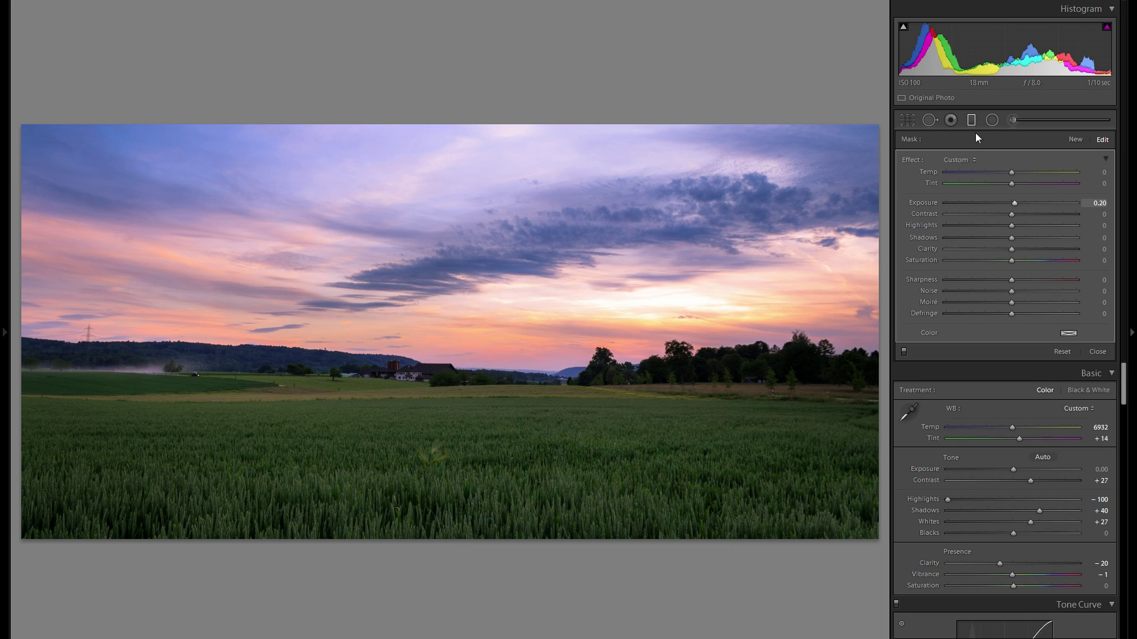
Add a diagonal graduated filter, move its center to the field left of the farm buildings, and set its Exposure to −0.16
left_click(1075, 139)
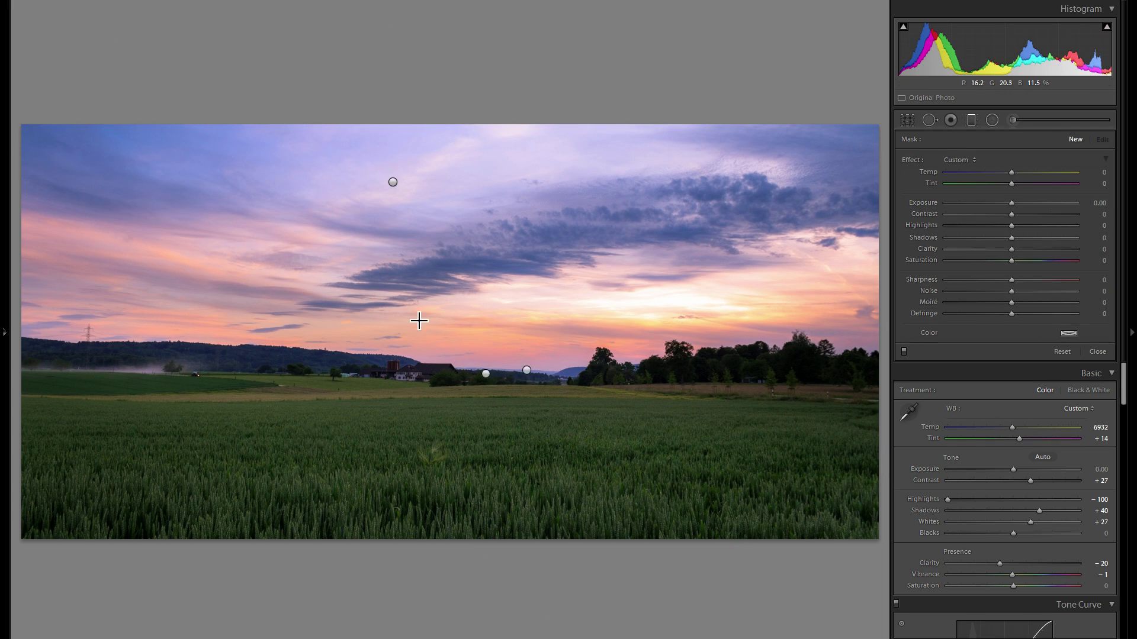
left_click_drag(418, 320, 474, 205)
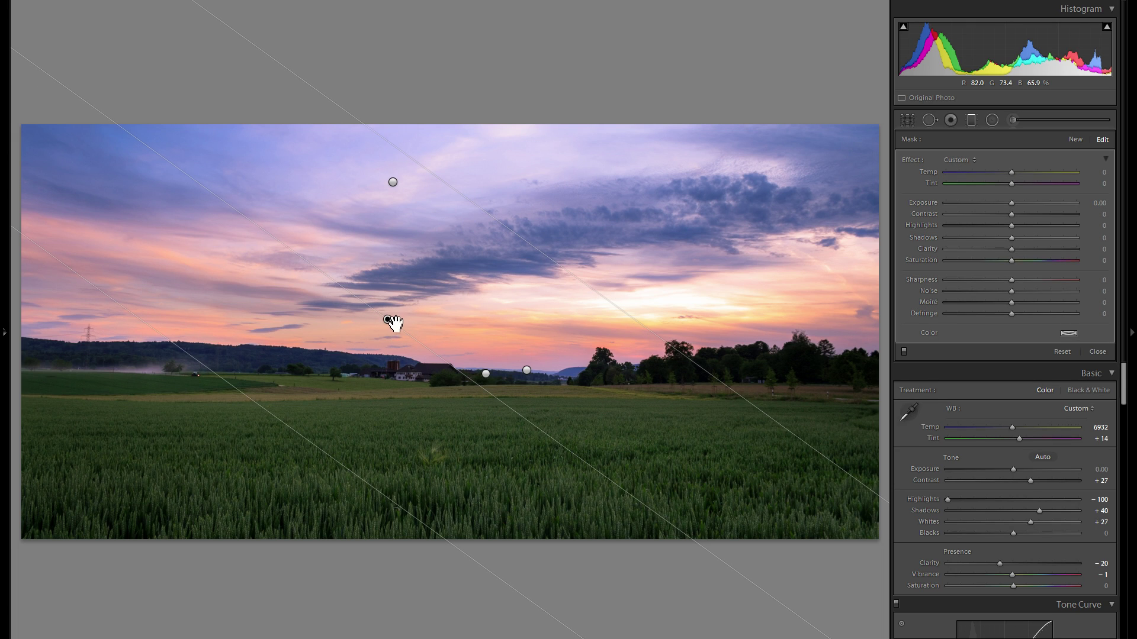
left_click_drag(387, 320, 343, 382)
left_click_drag(1013, 202, 1010, 203)
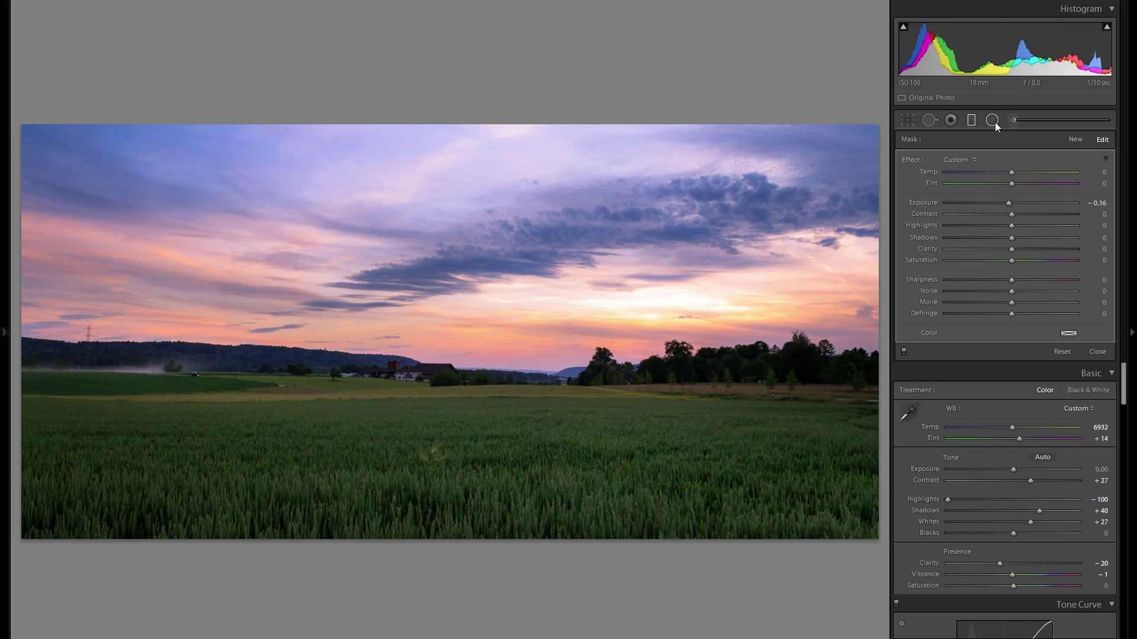
Add a nearly horizontal graduated filter along the upper edge of the sky with Exposure −0.31
left_click(973, 122)
left_click(971, 119)
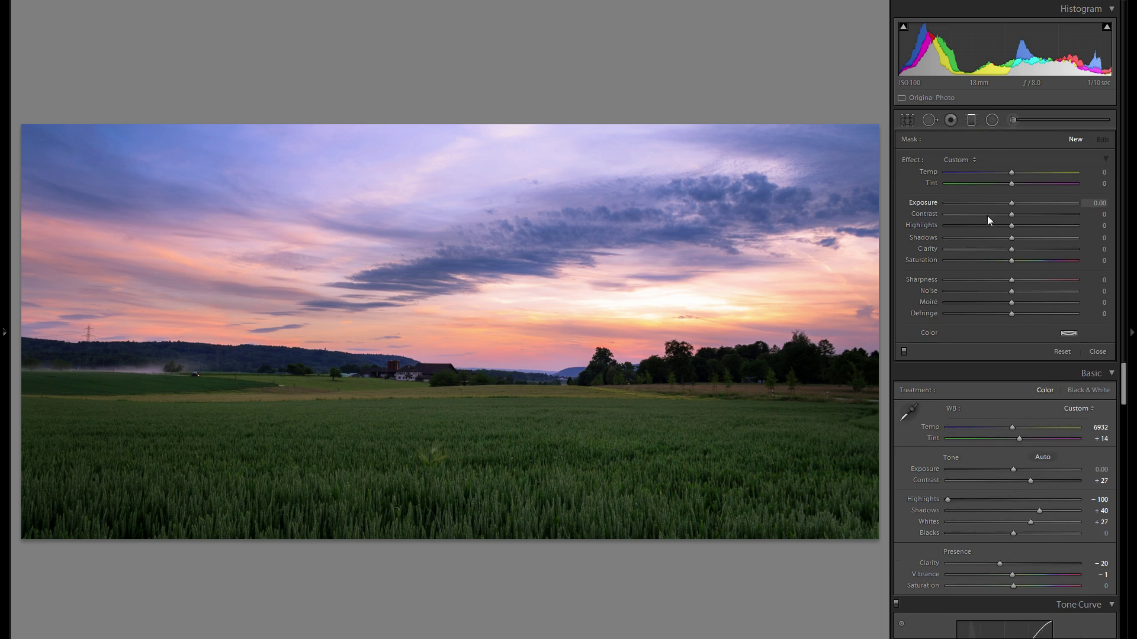
left_click_drag(449, 124, 446, 209)
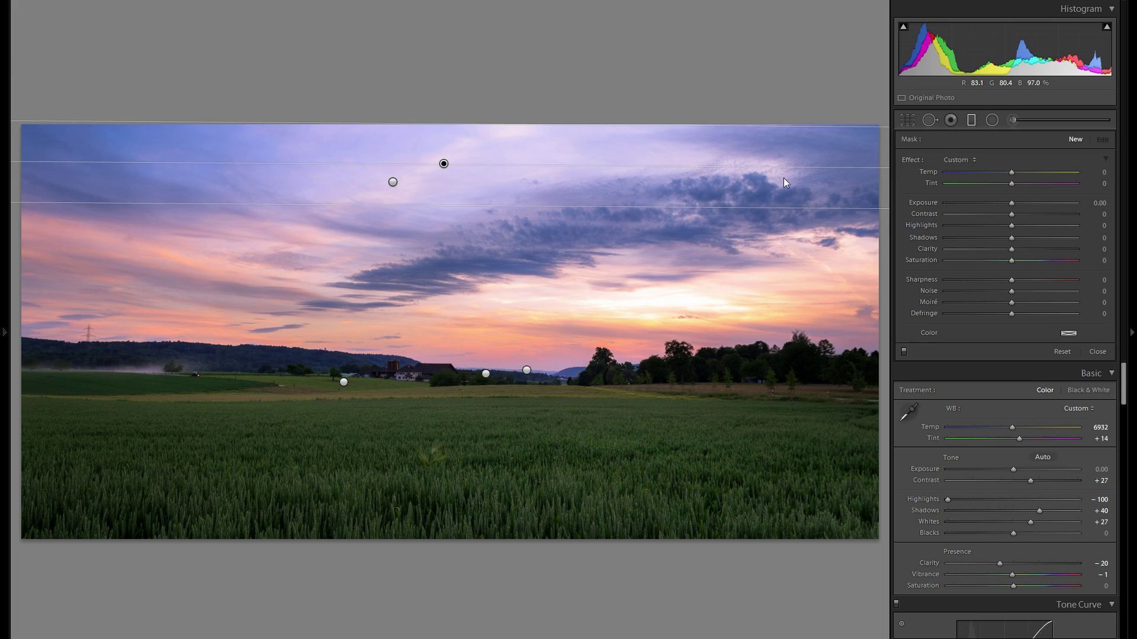
left_click_drag(1011, 207, 1006, 205)
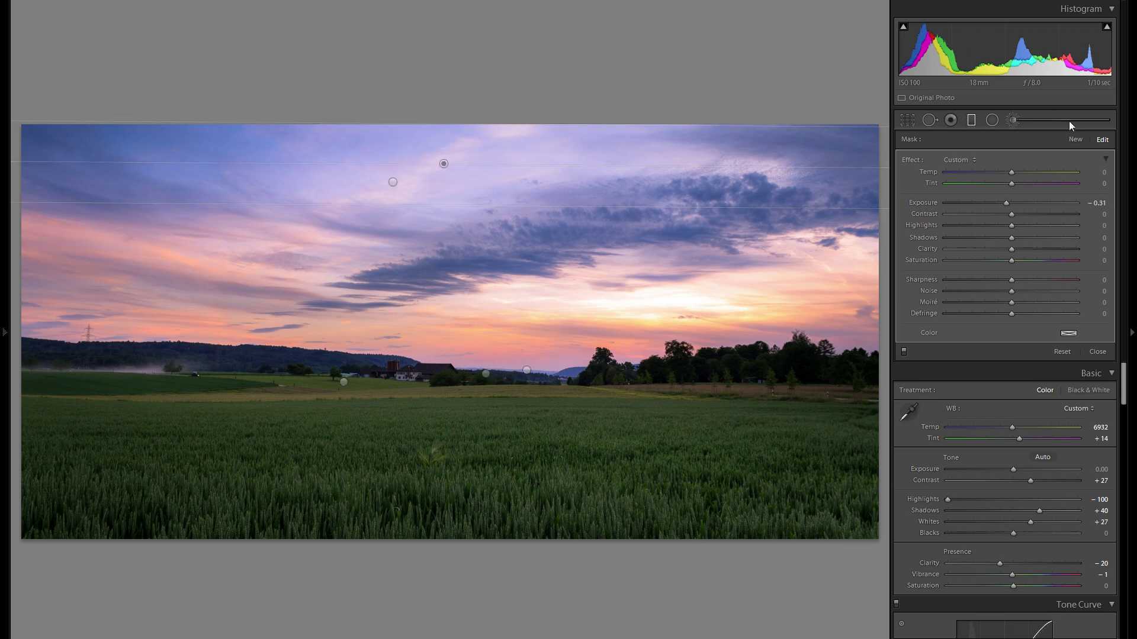
Add a graduated filter rising from the foreground wheat to the field's far edge with Exposure −0.38
left_click(1076, 140)
left_click_drag(431, 521, 432, 401)
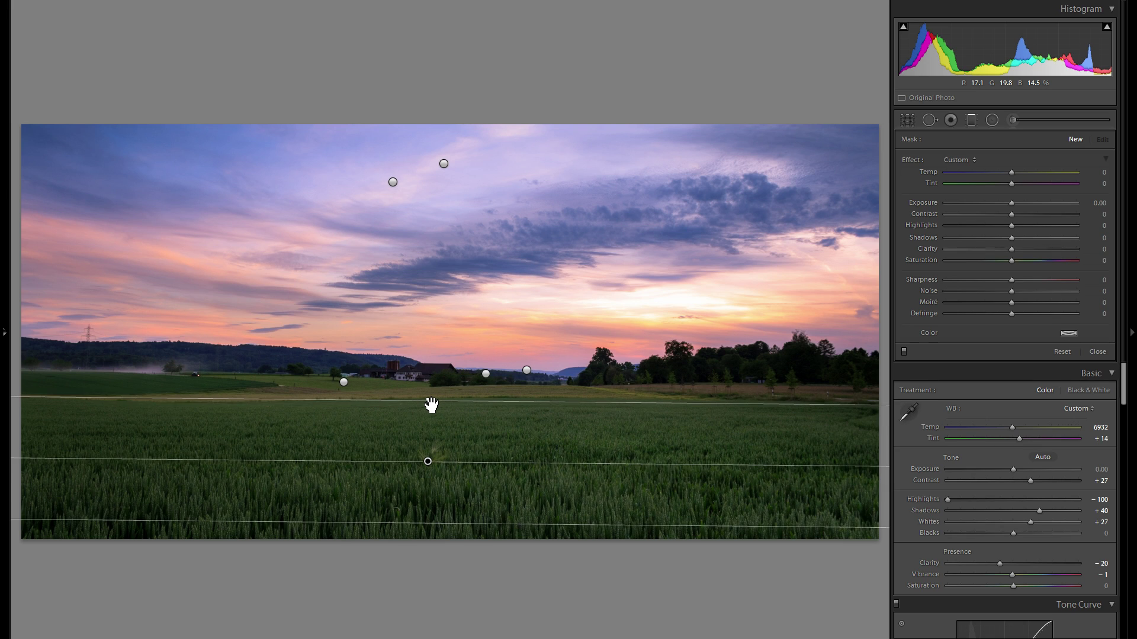
left_click_drag(1012, 203, 1005, 203)
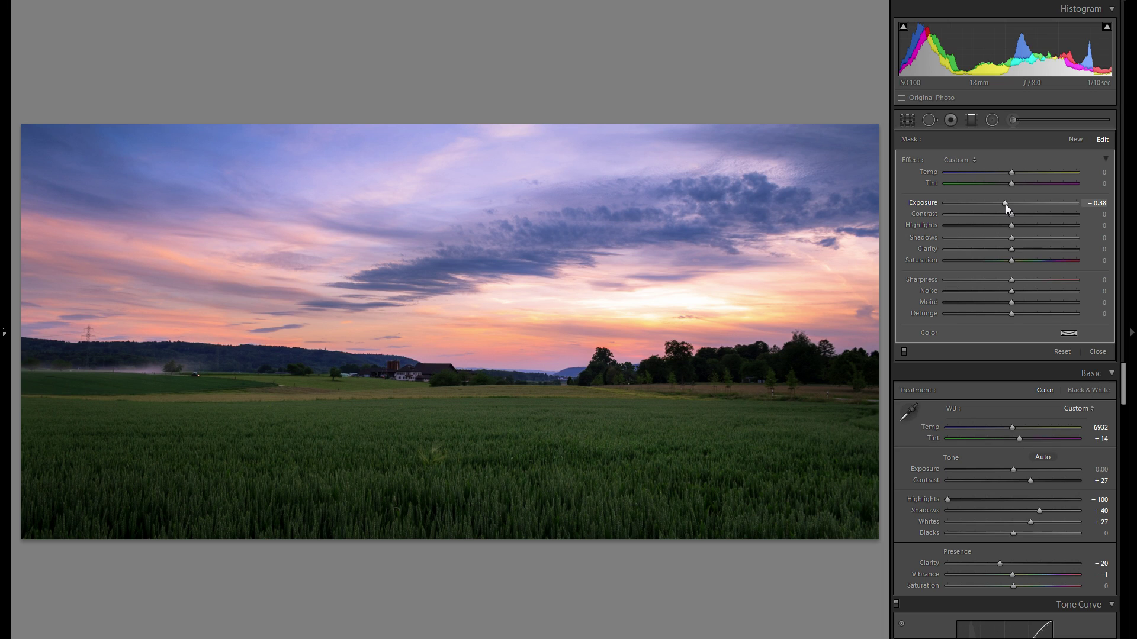
Place a wide elliptical radial filter over the middle of the wheat field and set its Exposure to 0.34
left_click(992, 120)
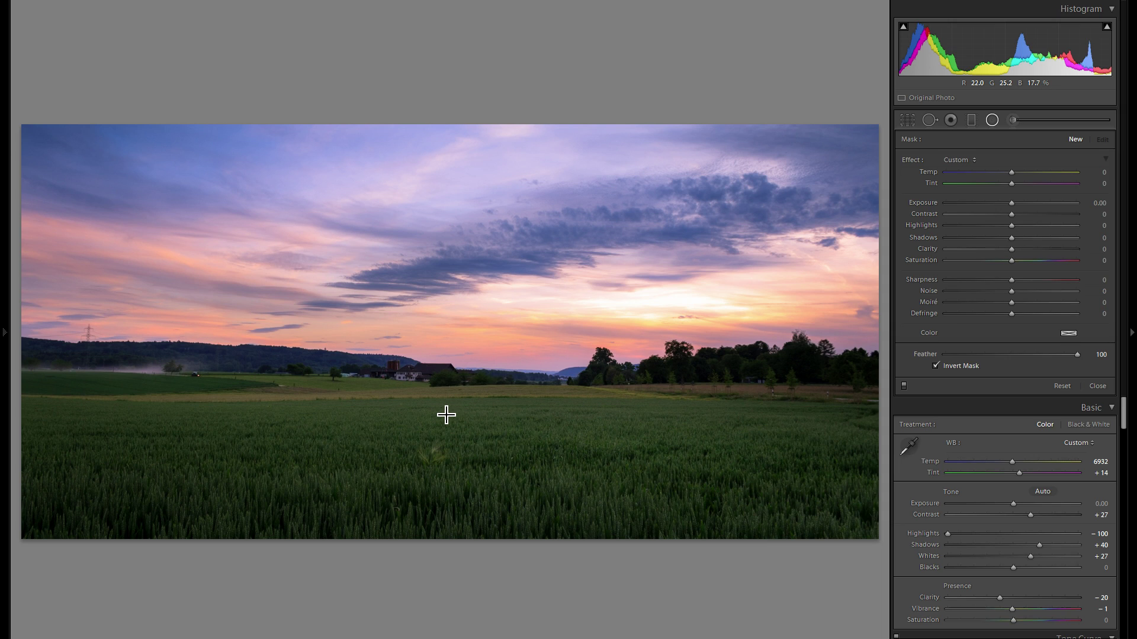
left_click_drag(371, 398, 606, 438)
left_click_drag(495, 408, 590, 431)
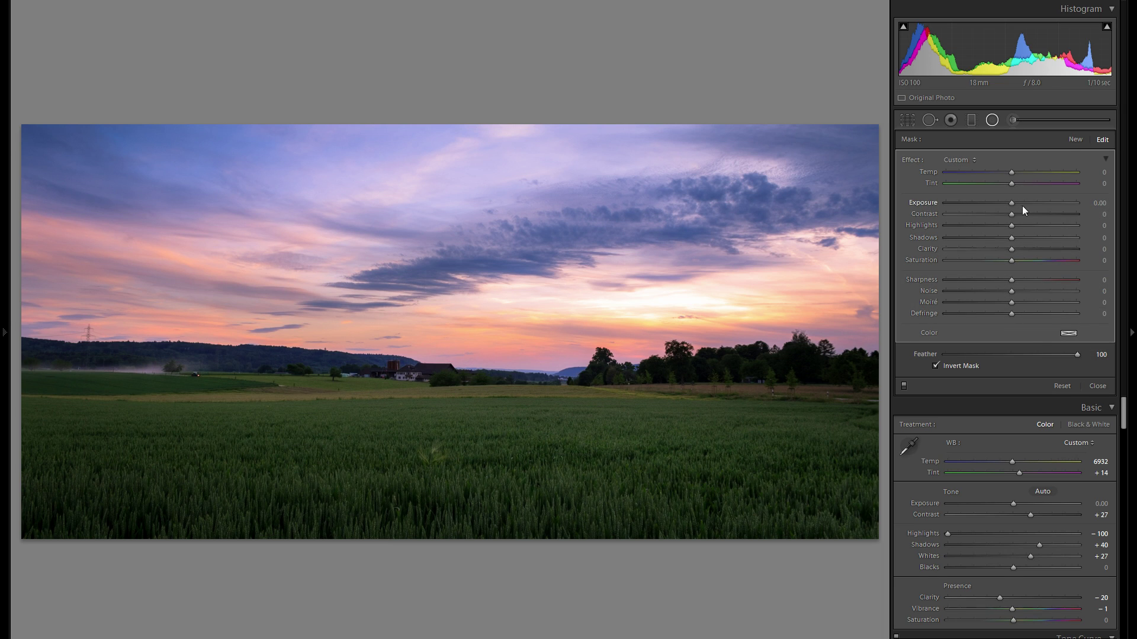
left_click_drag(1013, 202, 1016, 203)
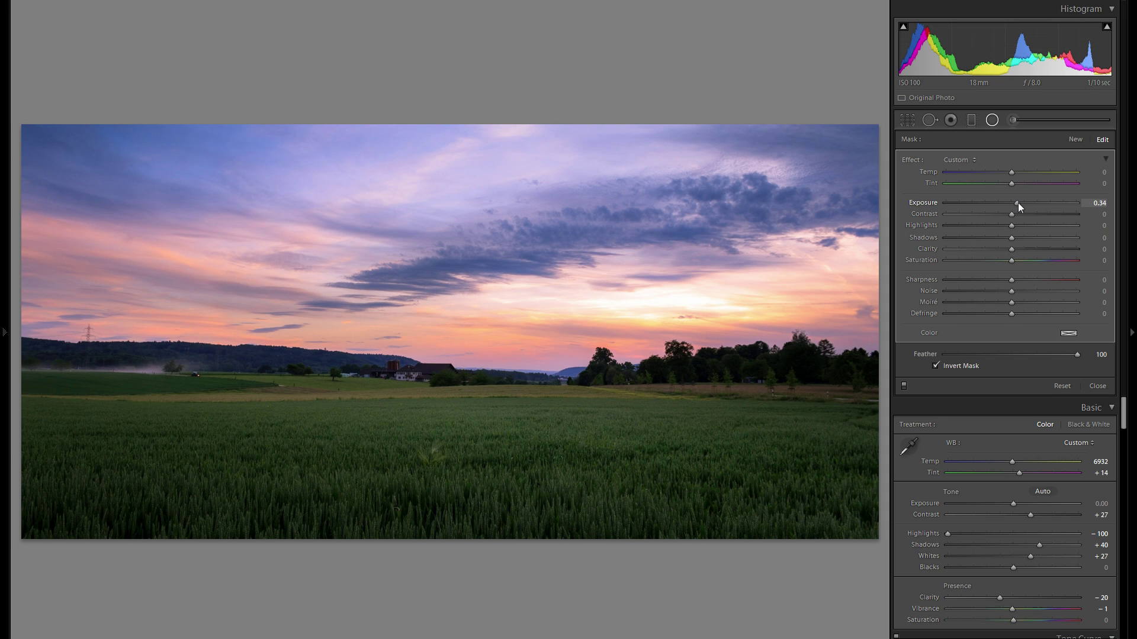
Tint the wheat field's radial filter a pale yellow and raise its Exposure to 0.52
left_click(1068, 333)
left_click(929, 361)
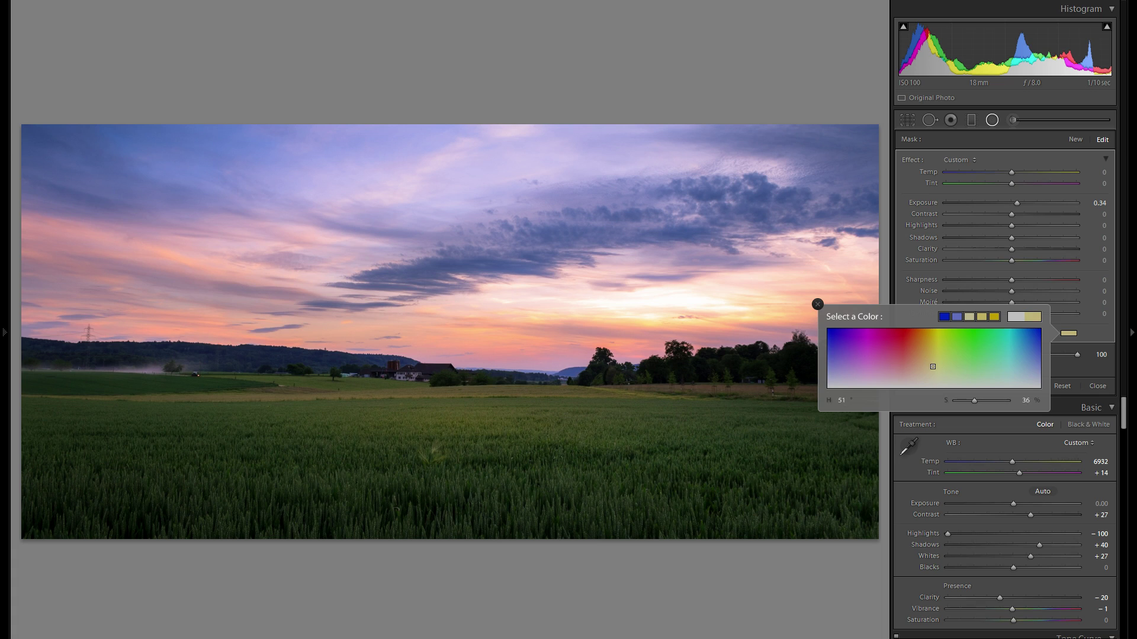
mouse_move(933, 370)
left_mouse_down()
mouse_move(882, 373)
mouse_move(929, 373)
left_mouse_up()
left_click(817, 304)
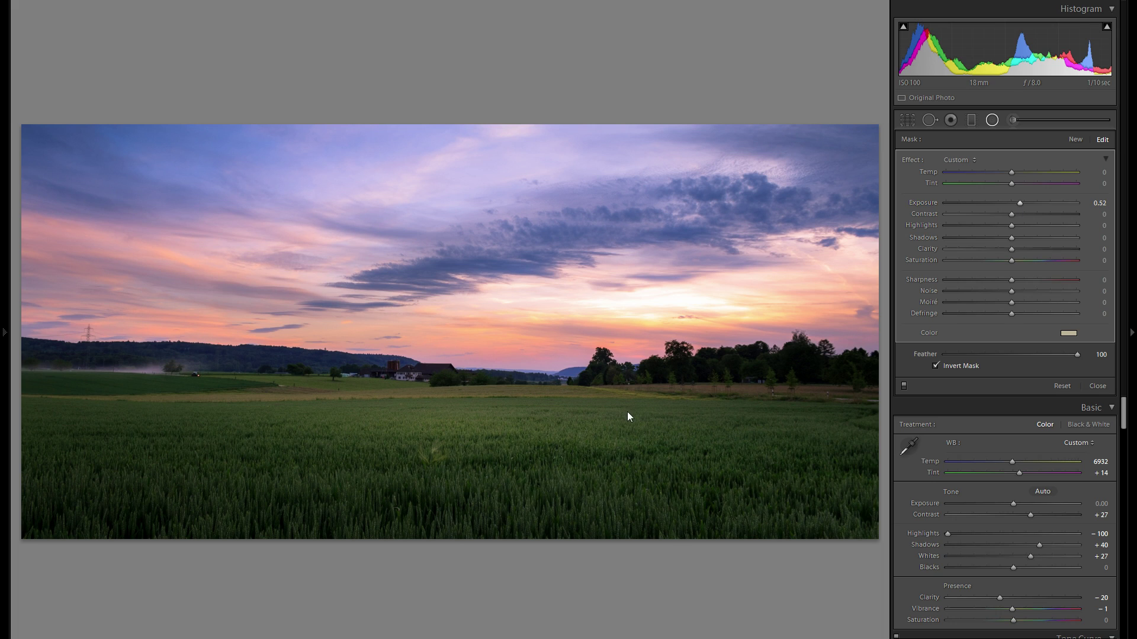
Enlarge the radial filter's ellipse in width and height so it covers more of the wheat field
left_click_drag(598, 412, 606, 410)
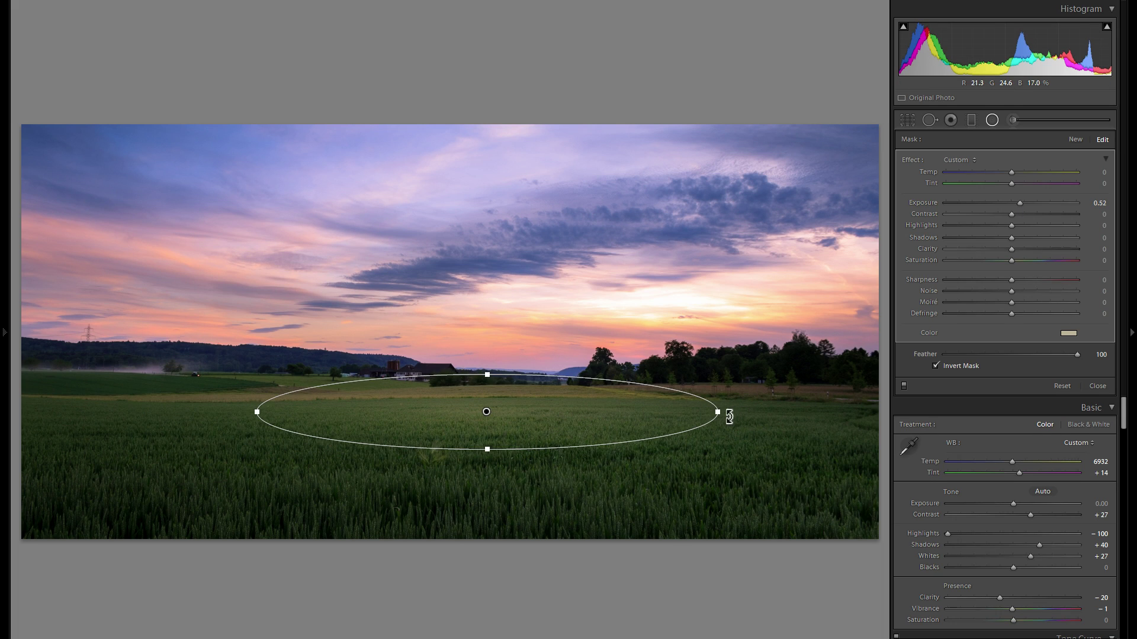
left_click_drag(743, 407, 744, 407)
left_click_drag(487, 375, 492, 362)
Duplicate the radial filter and place a narrower copy over the green field and mist at the photo's left
right_click(547, 405)
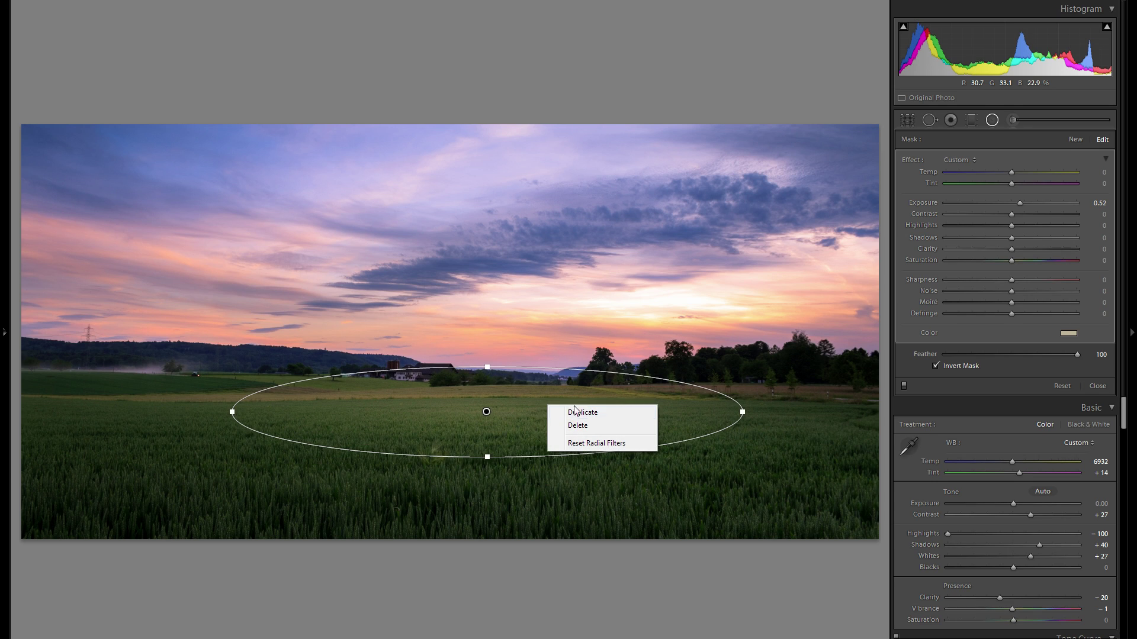
left_click(613, 415)
left_click_drag(597, 421, 373, 427)
left_click_drag(369, 387, 239, 387)
Duplicate the radial filter again, fit a tilted copy over the field below the right-hand trees, and set its Exposure to 0.42
right_click(239, 388)
left_click(266, 392)
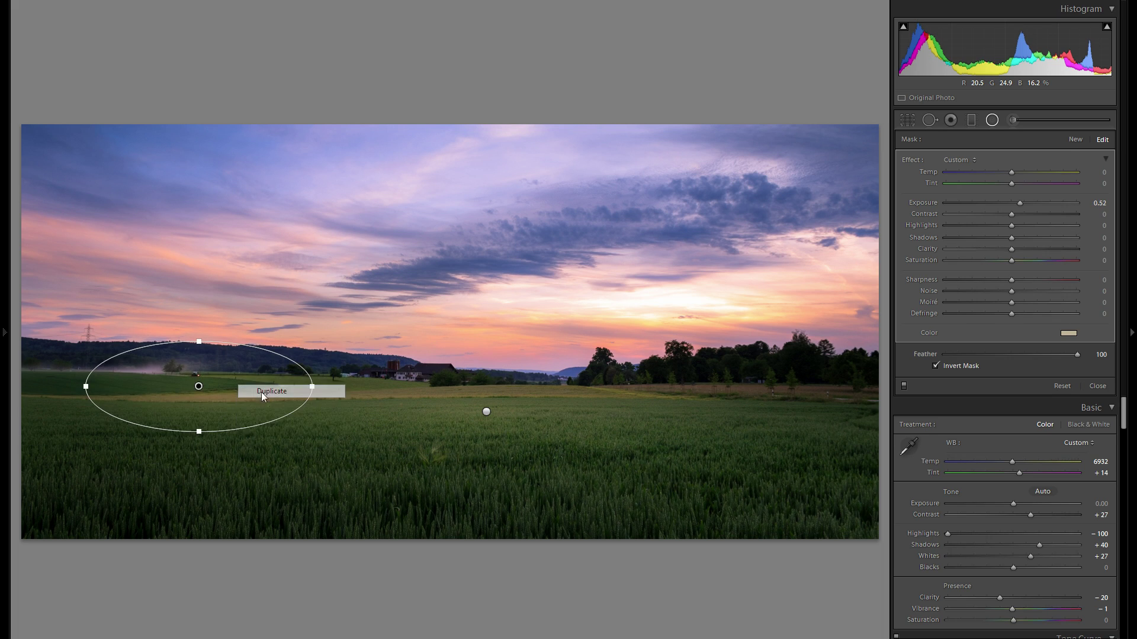
left_click_drag(743, 408, 782, 396)
left_click_drag(862, 396, 863, 394)
left_click_drag(718, 350, 764, 377)
left_click_drag(1025, 201, 1022, 202)
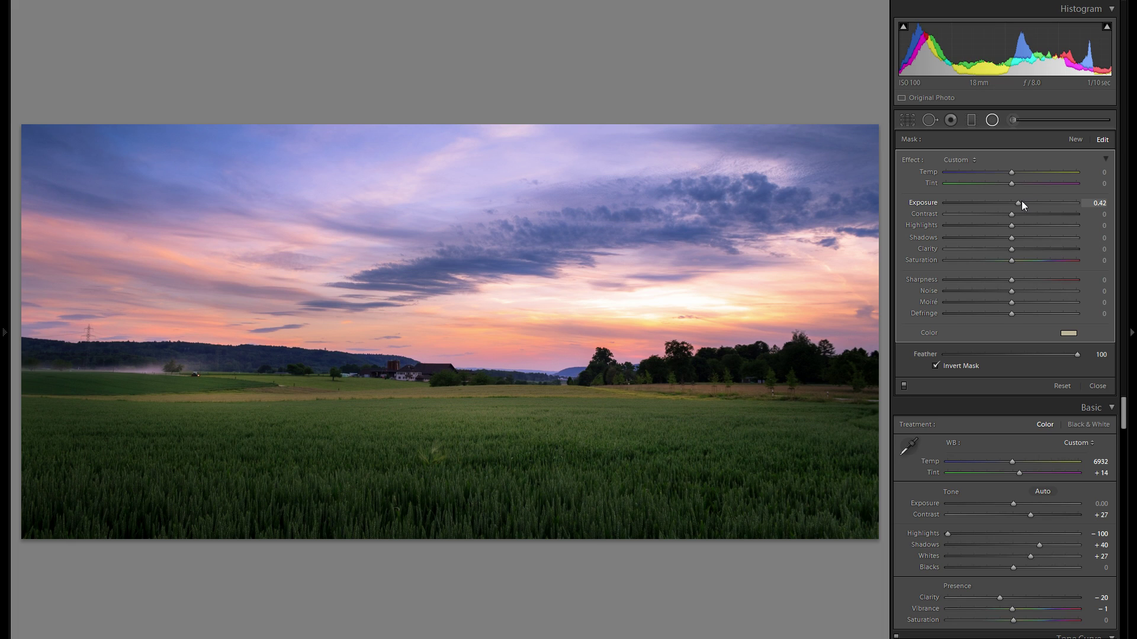
Duplicate the tilted radial filter and move the copy toward the field's center, just right of the first ellipse
right_click(748, 389)
left_click(767, 397)
left_click_drag(768, 398, 619, 414)
Duplicate the tilted radial filter for the foreground wheat and move another copy over the farm buildings on the horizon
right_click(619, 414)
left_click(645, 419)
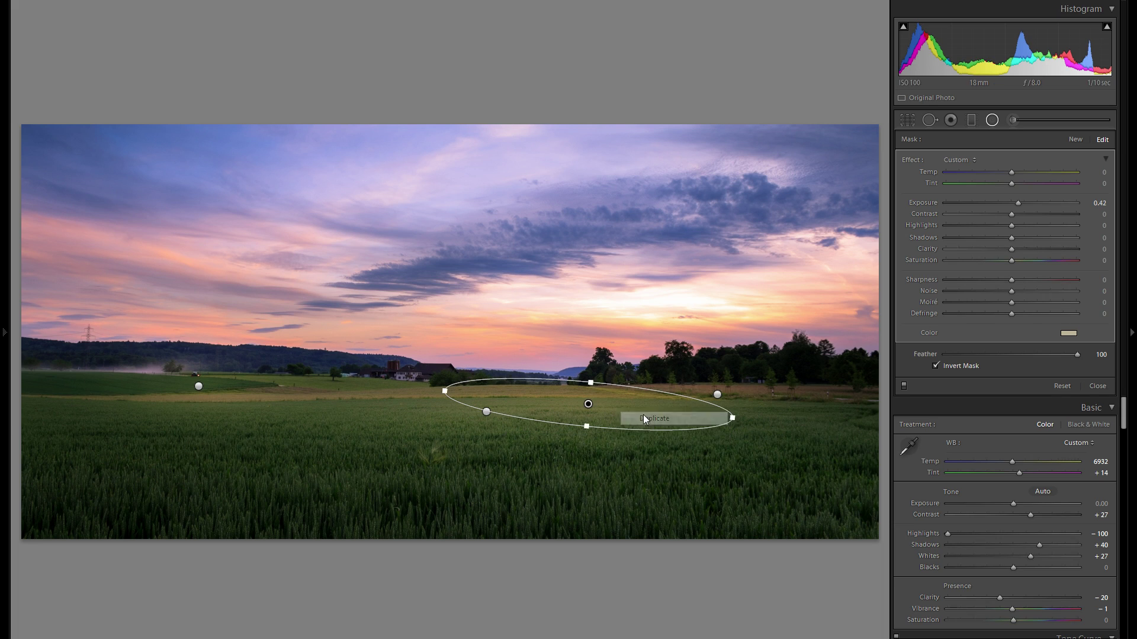
left_click_drag(588, 404, 474, 436)
left_click_drag(494, 473, 434, 376)
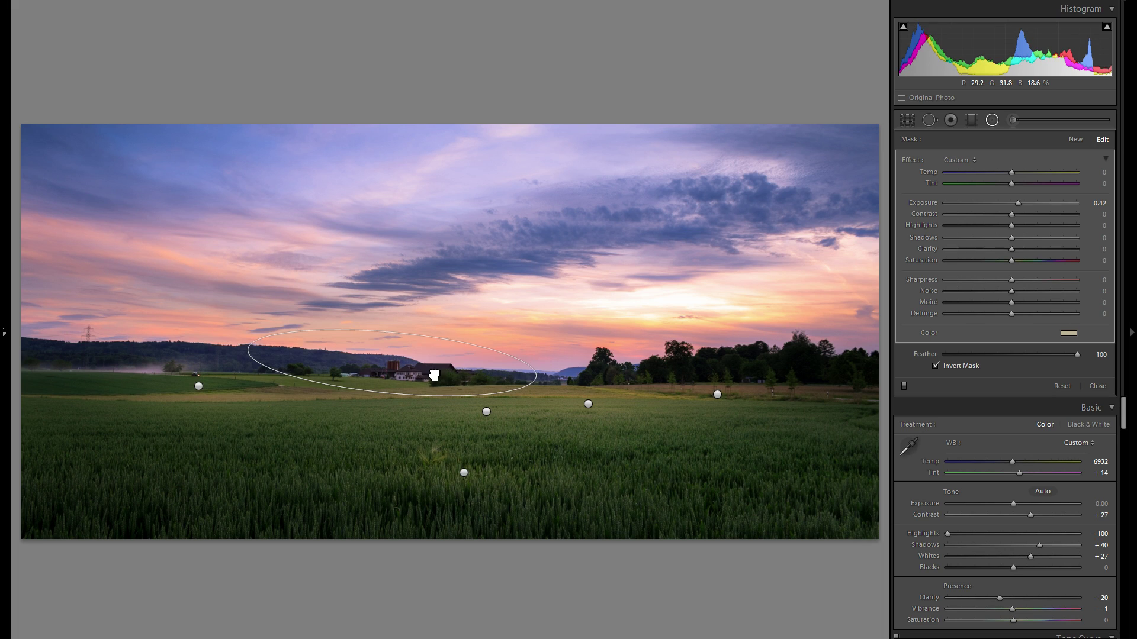
Fit the radial filter closely around the farm buildings and set the Exposure to 0.67 for the small trees at the field's right
left_click_drag(535, 381, 474, 378)
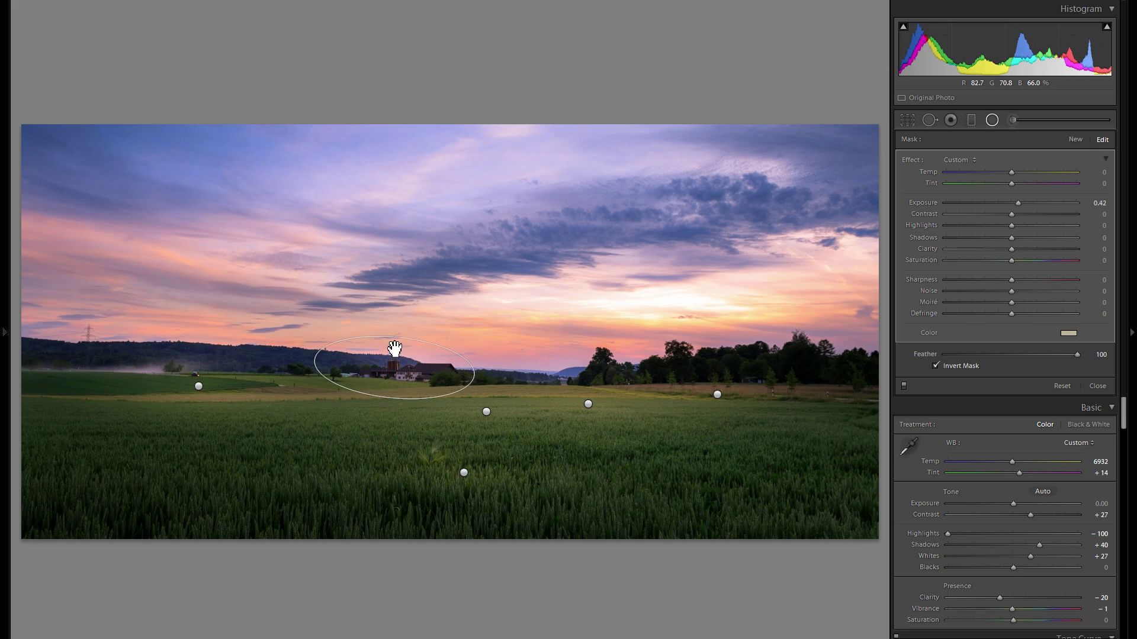
left_click_drag(395, 348, 419, 378)
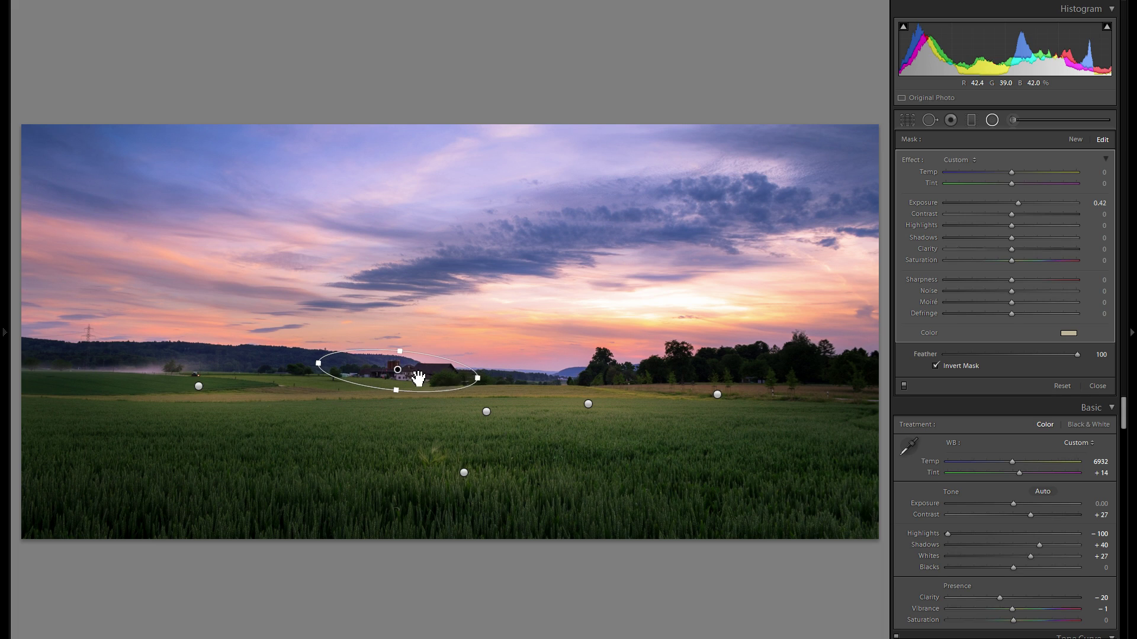
left_click(795, 386)
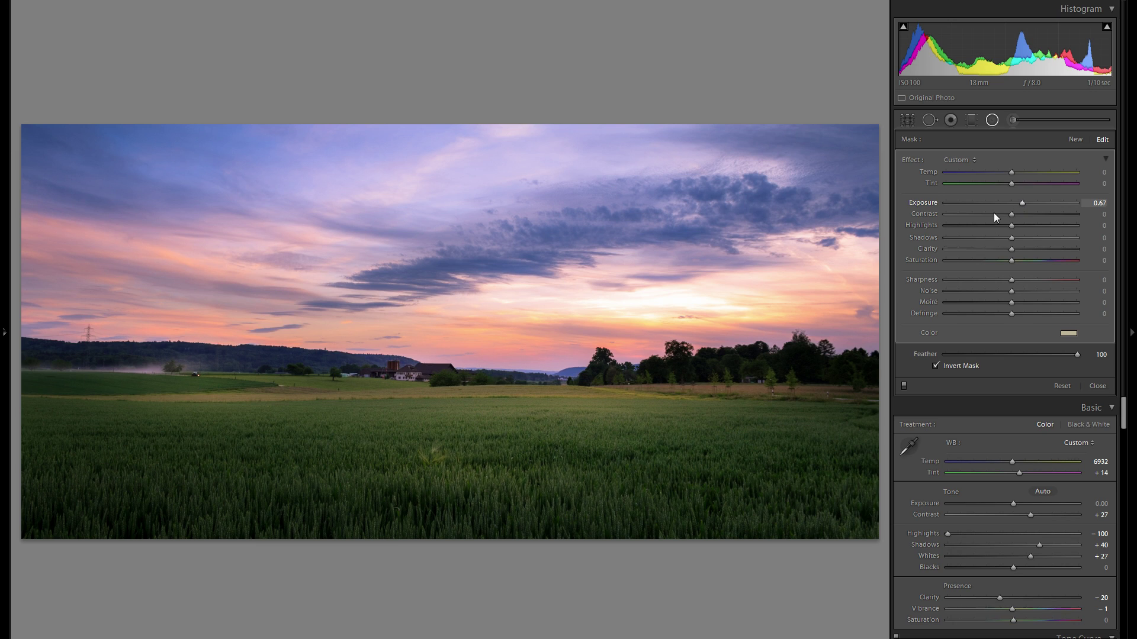
Set the foreground wheat filter's Exposure to 0.27, duplicate it, and move the copy over the wheat at the photo's left
left_click(466, 473)
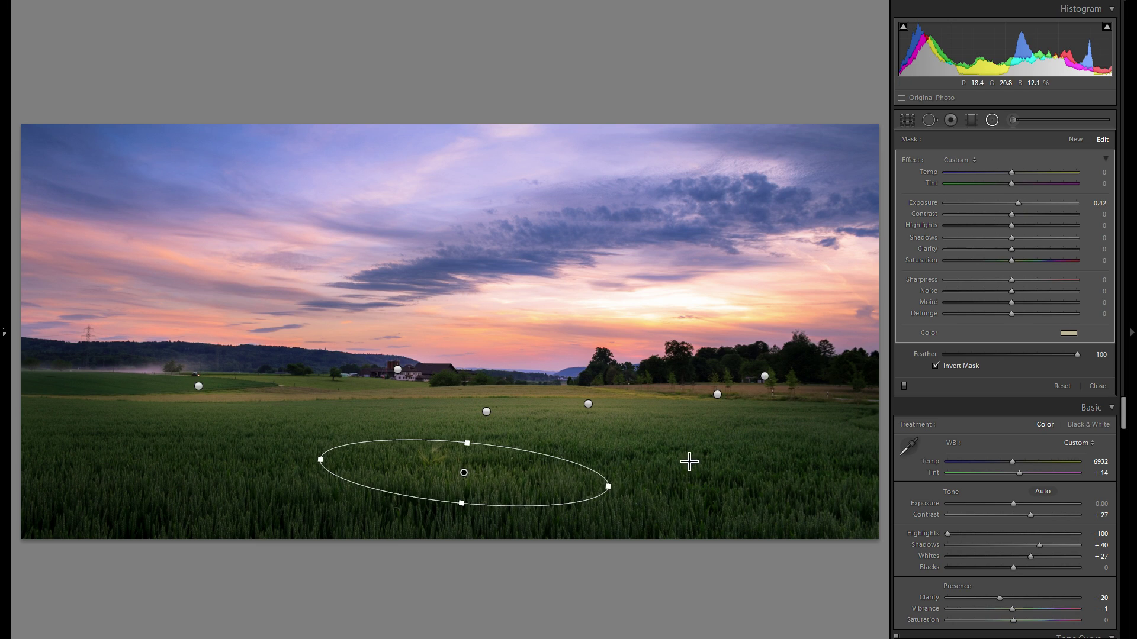
left_click_drag(1017, 211, 1015, 208)
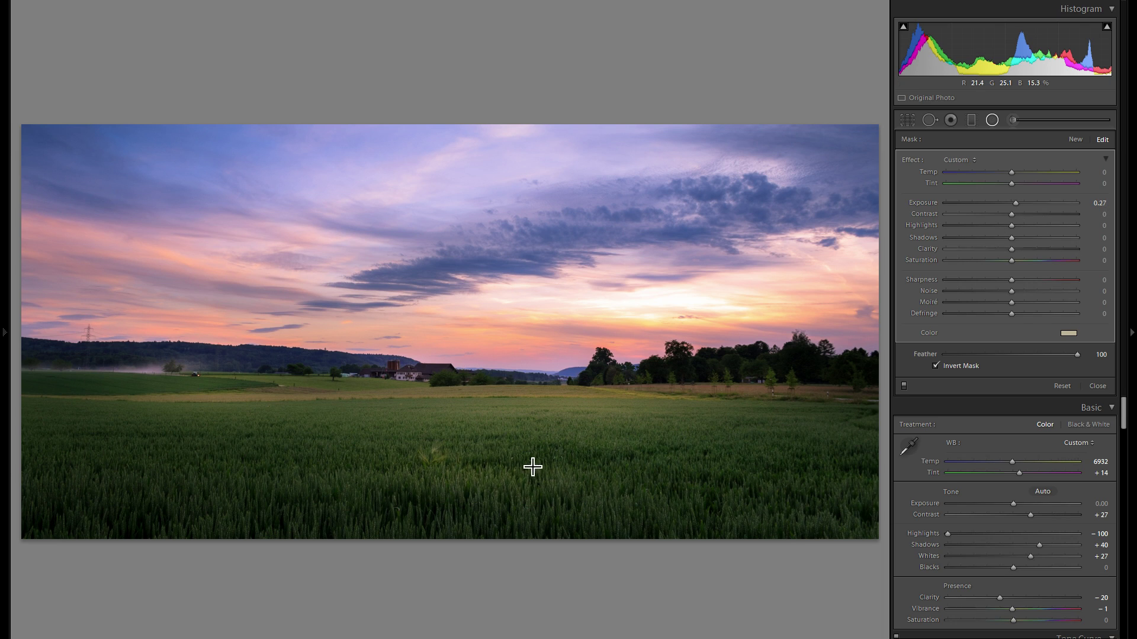
right_click(512, 481)
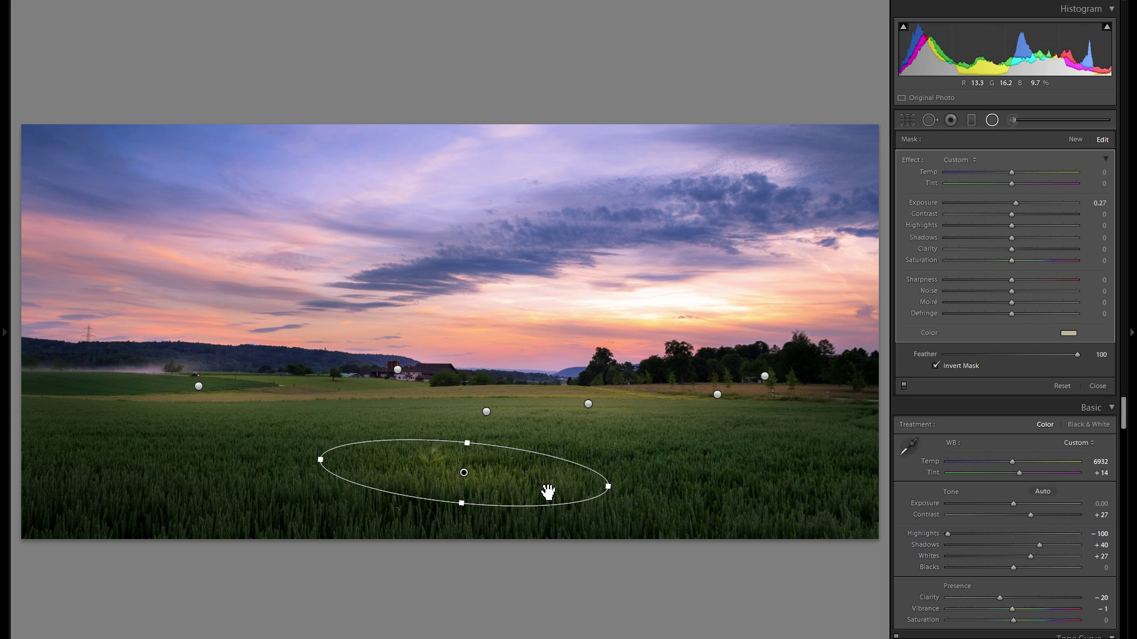
left_click_drag(545, 492, 344, 473)
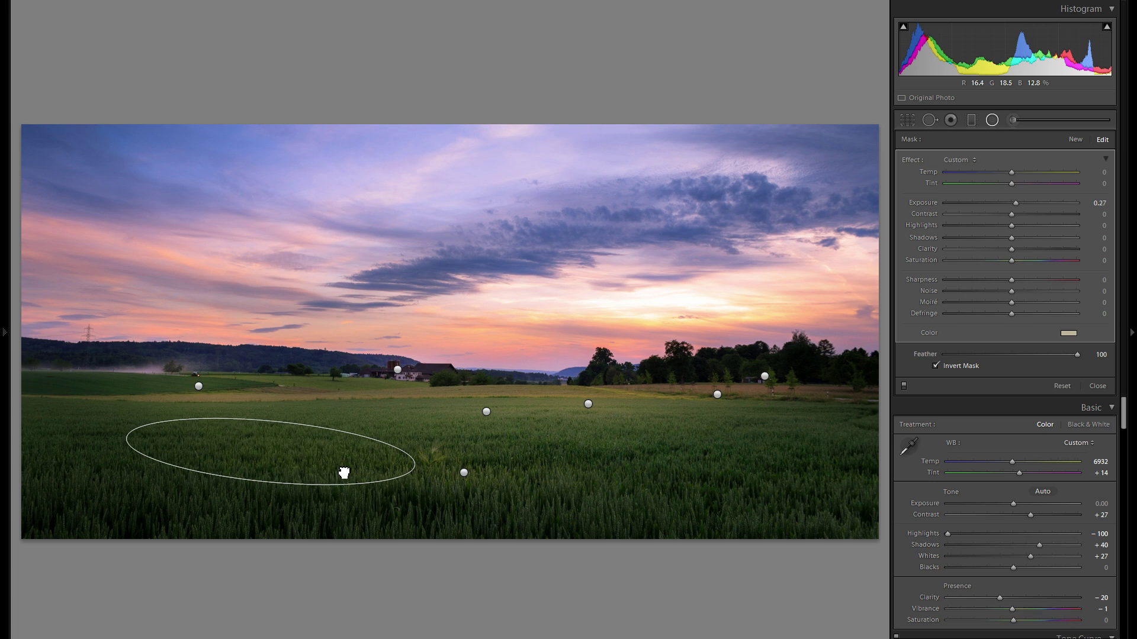
Duplicate the tilted wheat filter repeatedly and spread the copies over the right, middle and far-left parts of the field
right_click(310, 454)
left_click(340, 464)
left_click_drag(305, 456, 693, 466)
right_click(708, 464)
left_click(742, 469)
left_click_drag(687, 468, 519, 443)
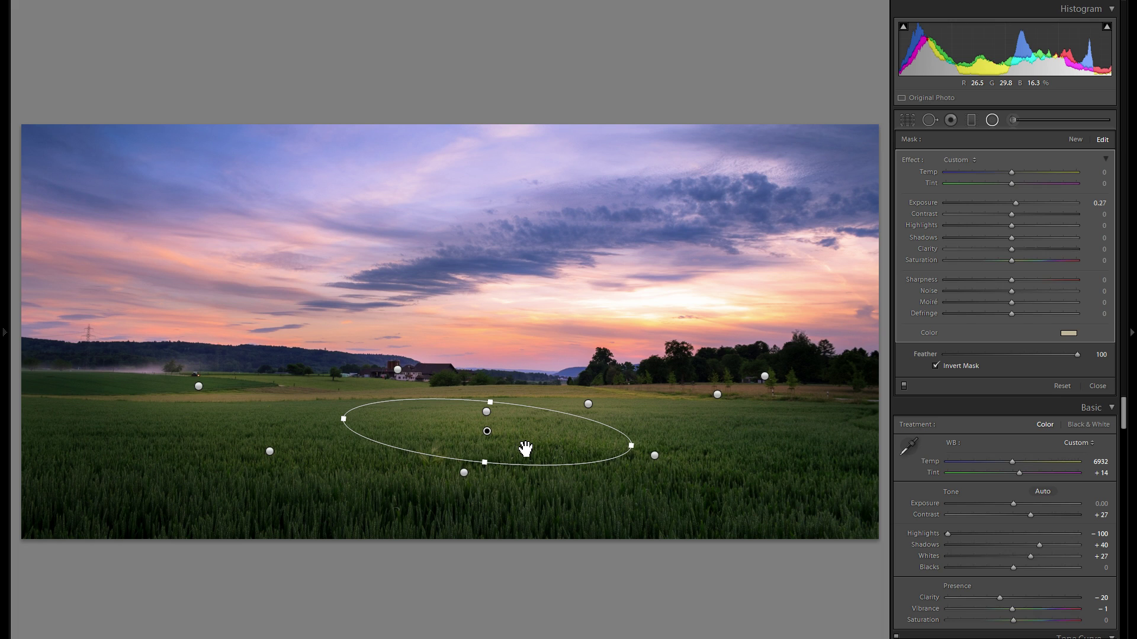
left_click_drag(525, 448, 243, 429)
Set the mid-field radial filter's Exposure to -0.38 and the ellipse right of center to 0.23, moving that ellipse slightly toward the center
left_click_drag(1015, 203, 1005, 203)
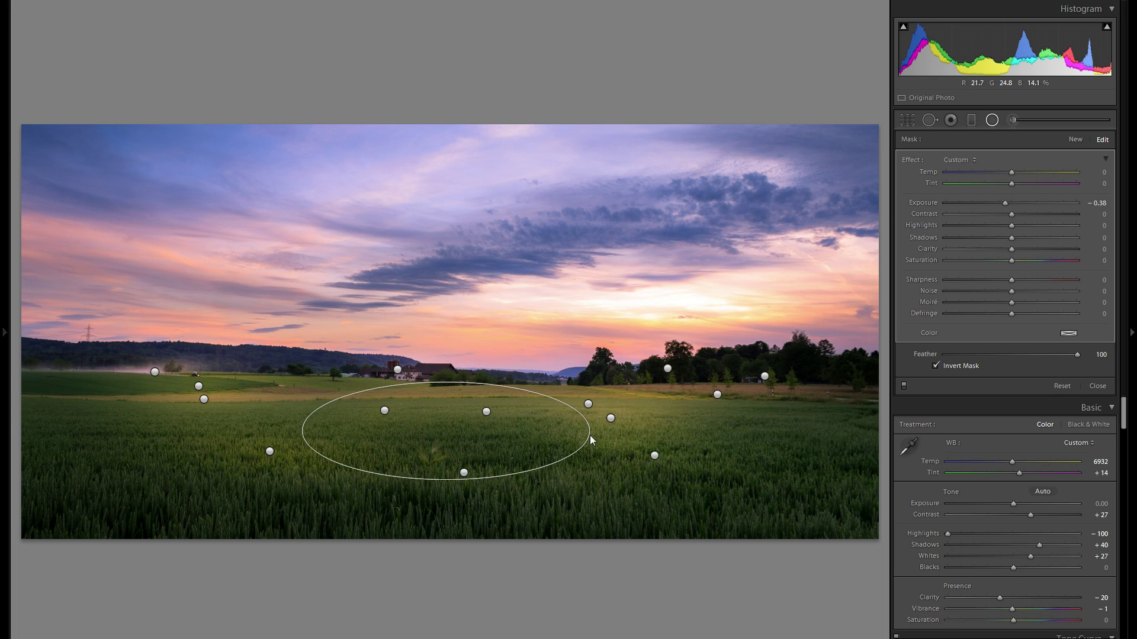
left_click(485, 386)
left_click(1018, 203)
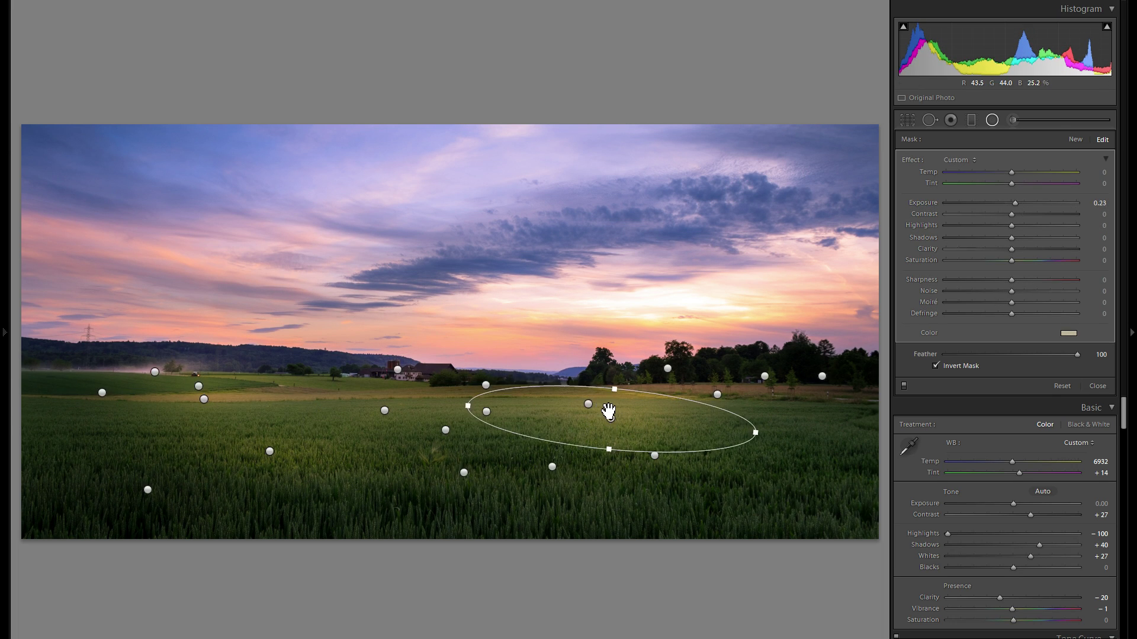
left_click(1019, 201)
left_click_drag(612, 446, 574, 430)
key("Return")
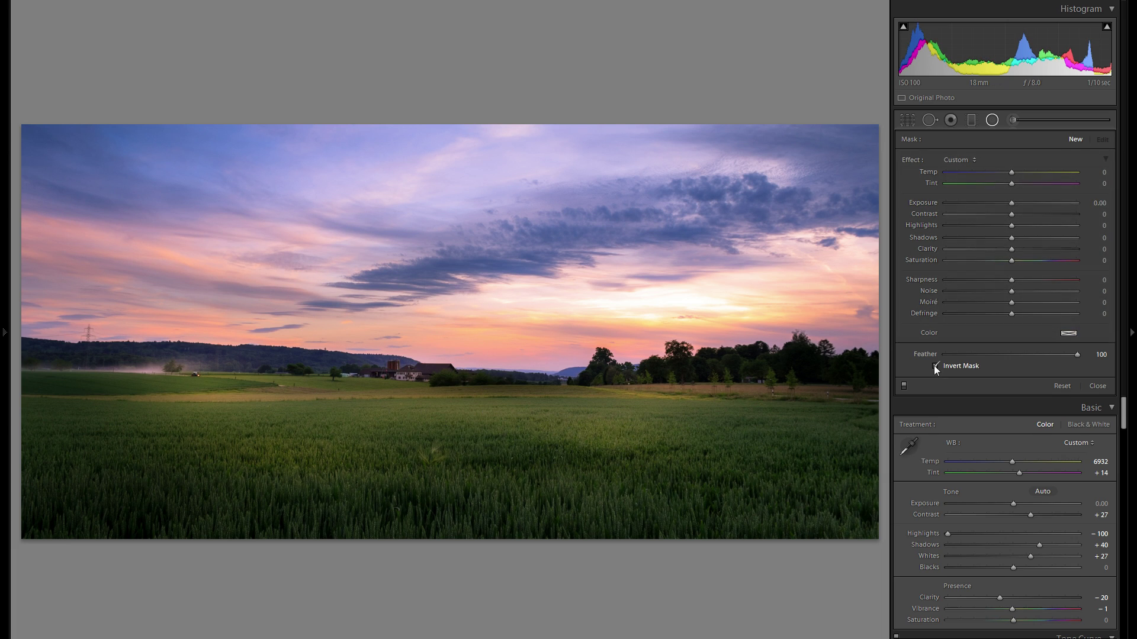
Compare the photo with all radial filters switched off and on to judge their effect on the field
left_click(904, 385)
left_click(904, 385)
left_click(904, 386)
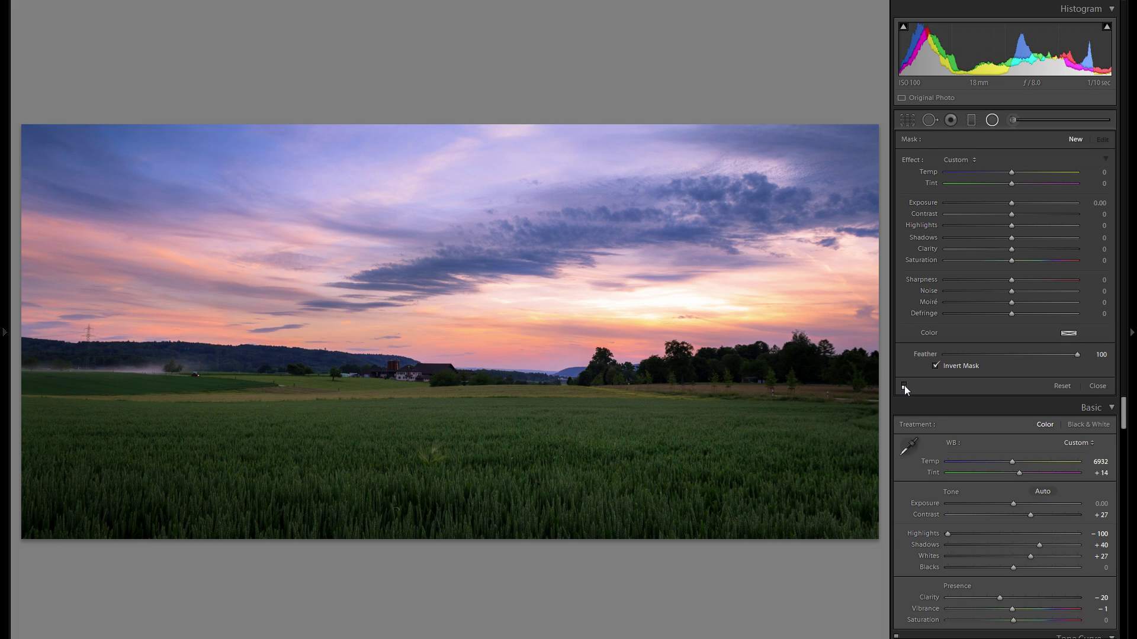
left_click(904, 386)
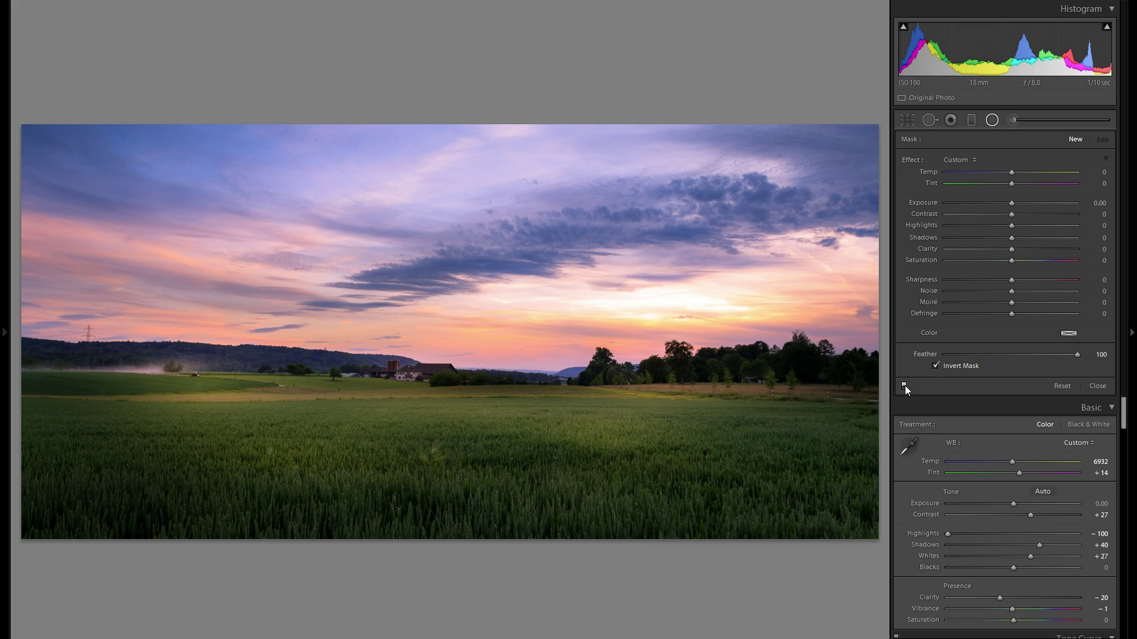
left_click(904, 385)
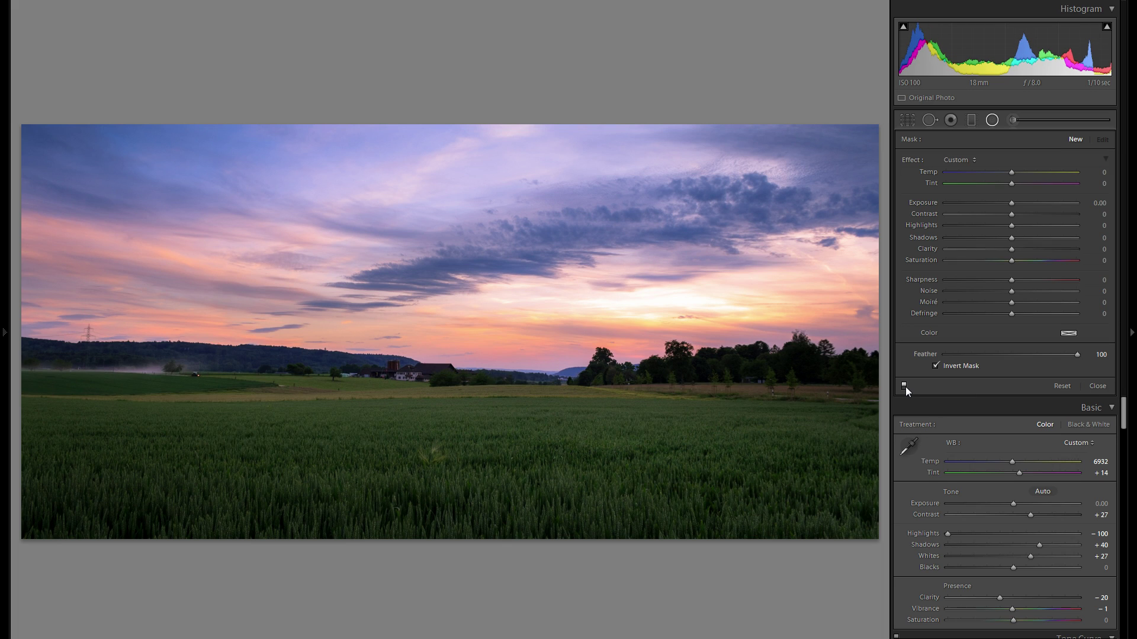
left_click(904, 386)
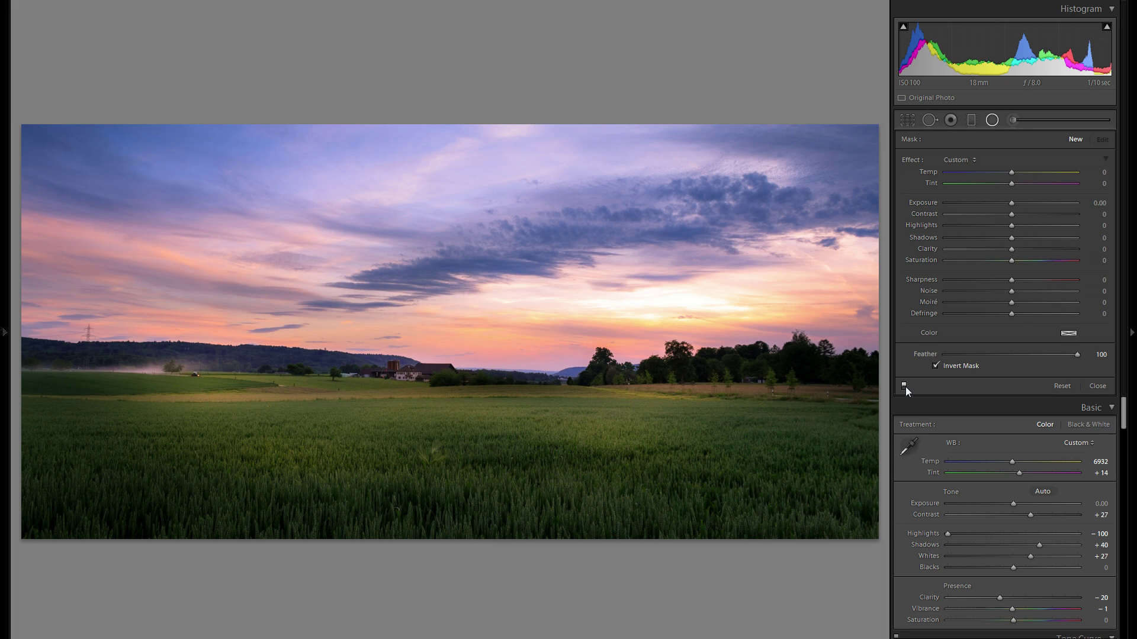
left_click(903, 386)
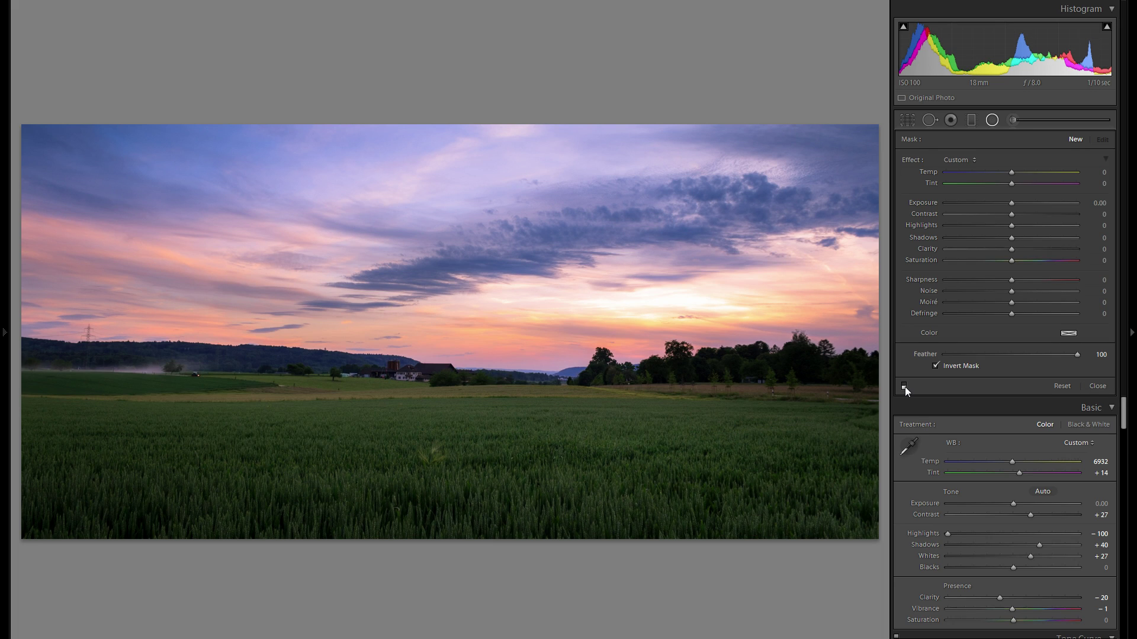
left_click(904, 386)
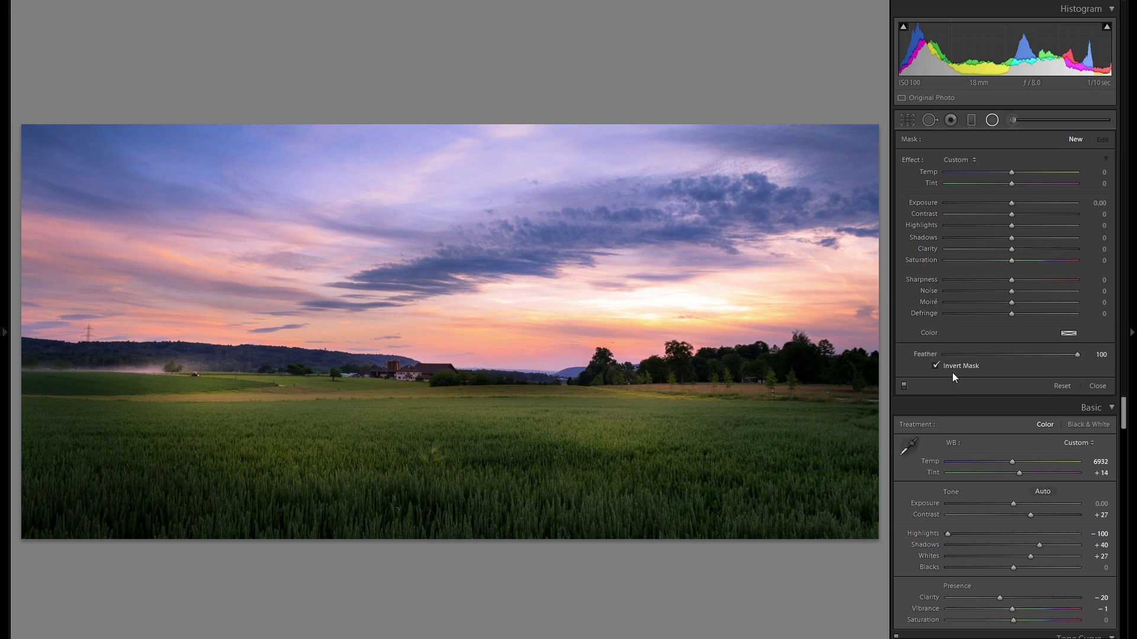
Add a radial filter over the sky at the photo's left and tint it pink with hue 316 and saturation 17%
left_click(997, 121)
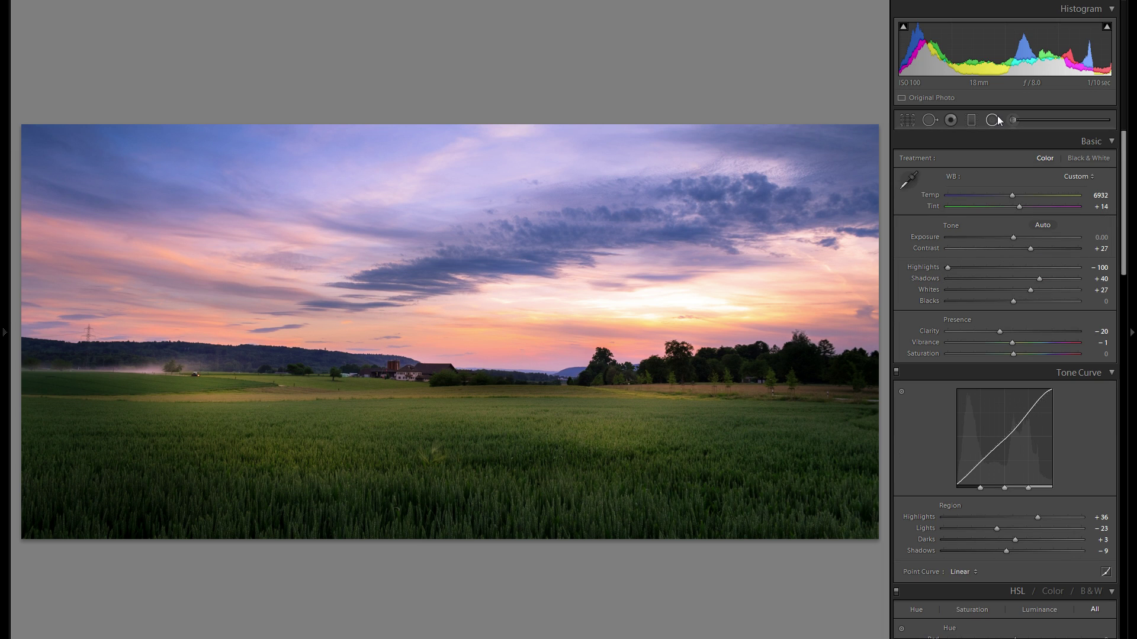
left_click(997, 121)
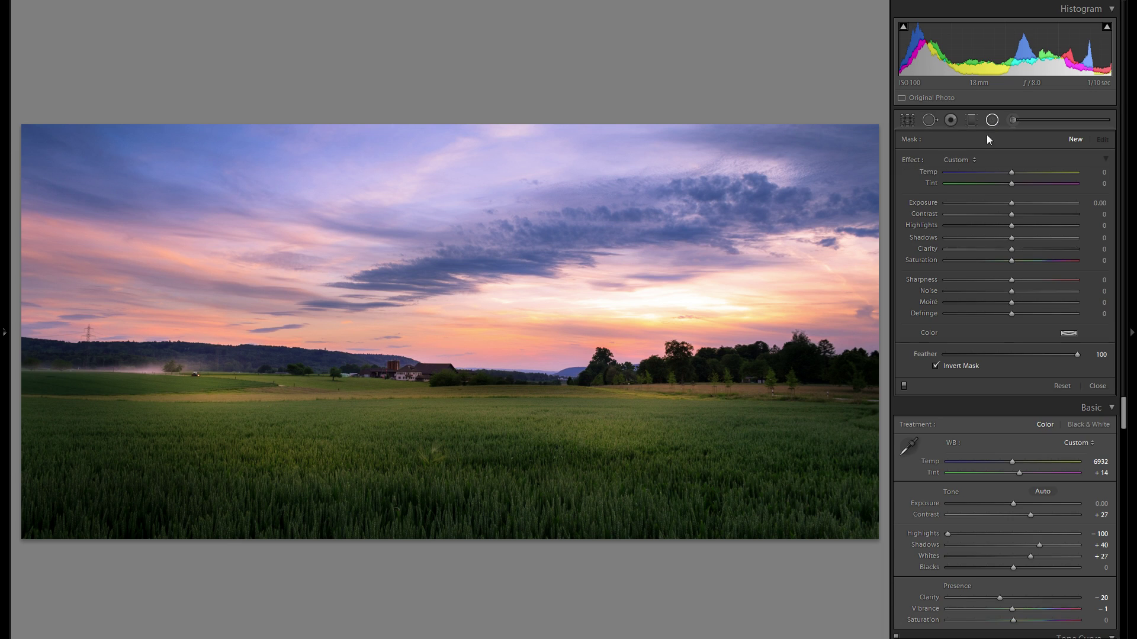
left_click_drag(183, 274, 407, 329)
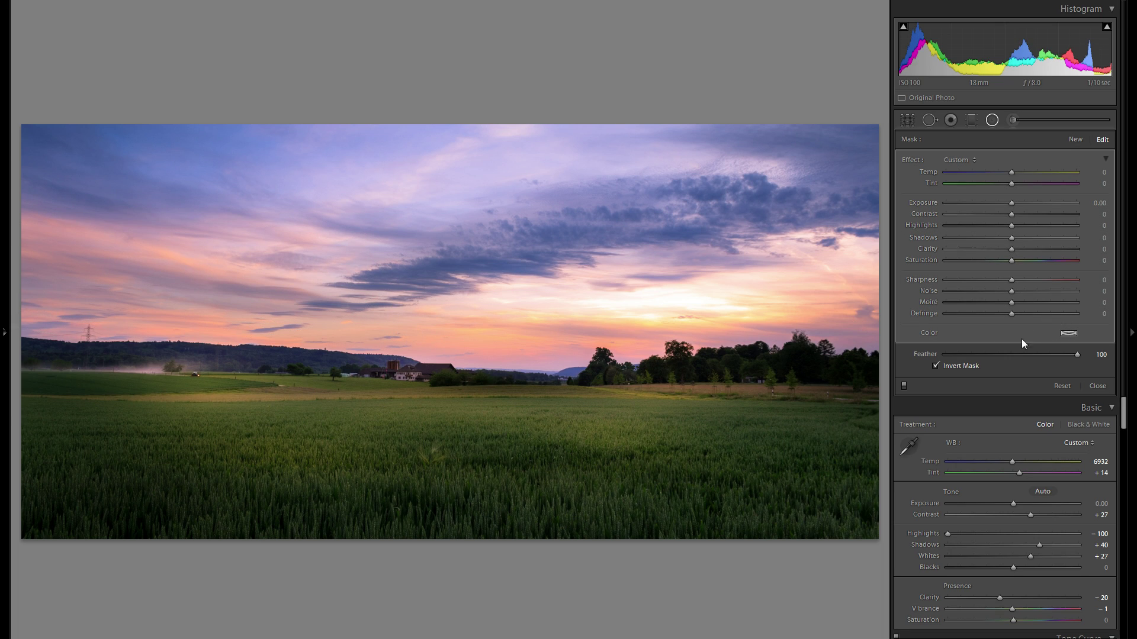
left_click(1069, 334)
left_click_drag(922, 386, 872, 378)
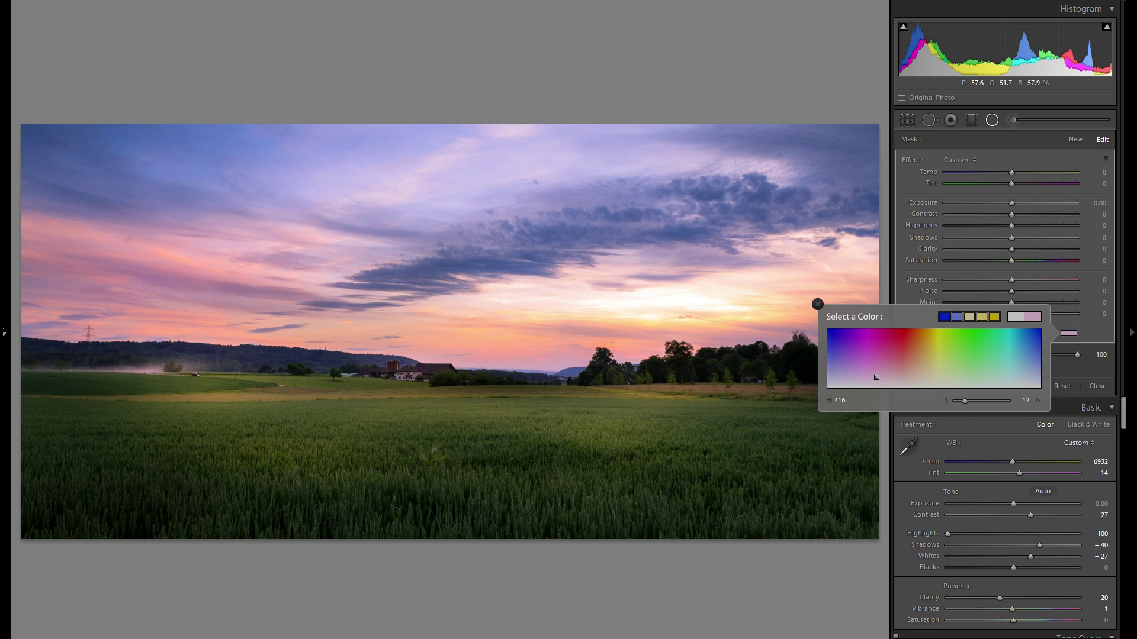
Duplicate the pink sky filter, move the copy to the sky at the photo's right, and reduce its color saturation to 0%
right_click(320, 291)
left_click(323, 295)
left_click_drag(385, 279, 919, 294)
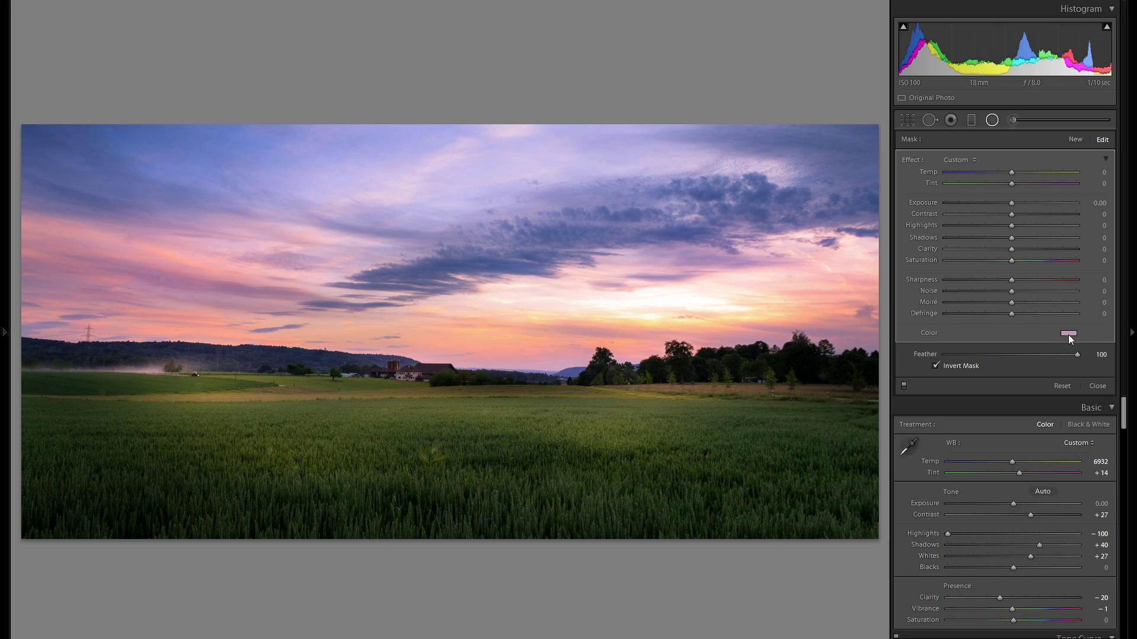
left_click(1068, 333)
left_click_drag(876, 375, 877, 388)
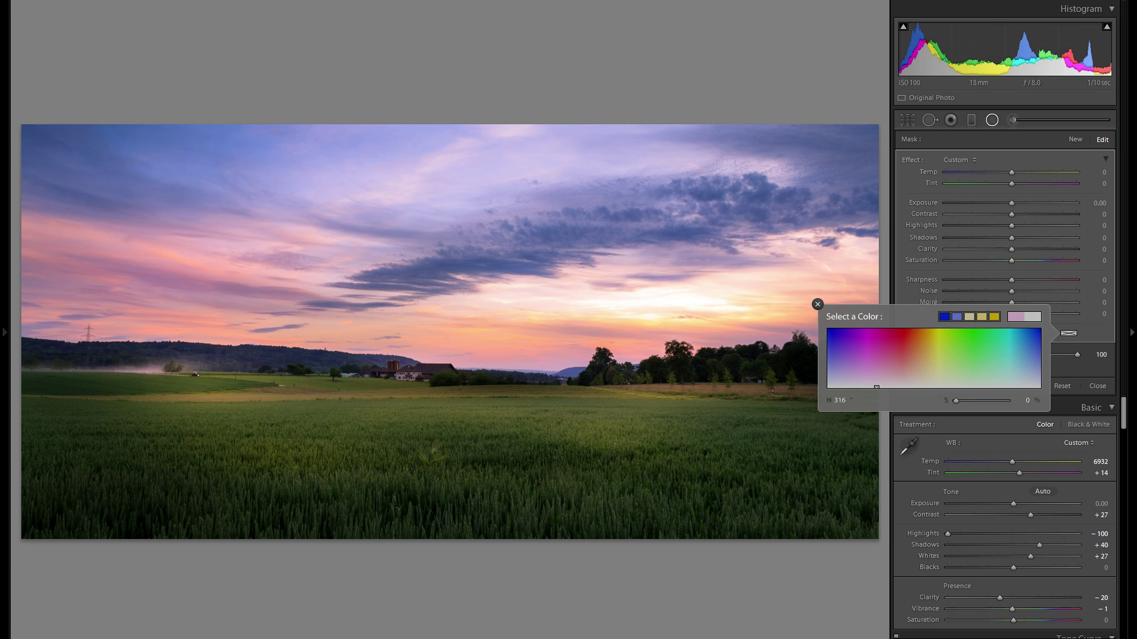
left_click(818, 305)
Set the right-hand sky filter's Contrast to 37, Exposure to -0.13 and Temp to 20
left_click(1036, 219)
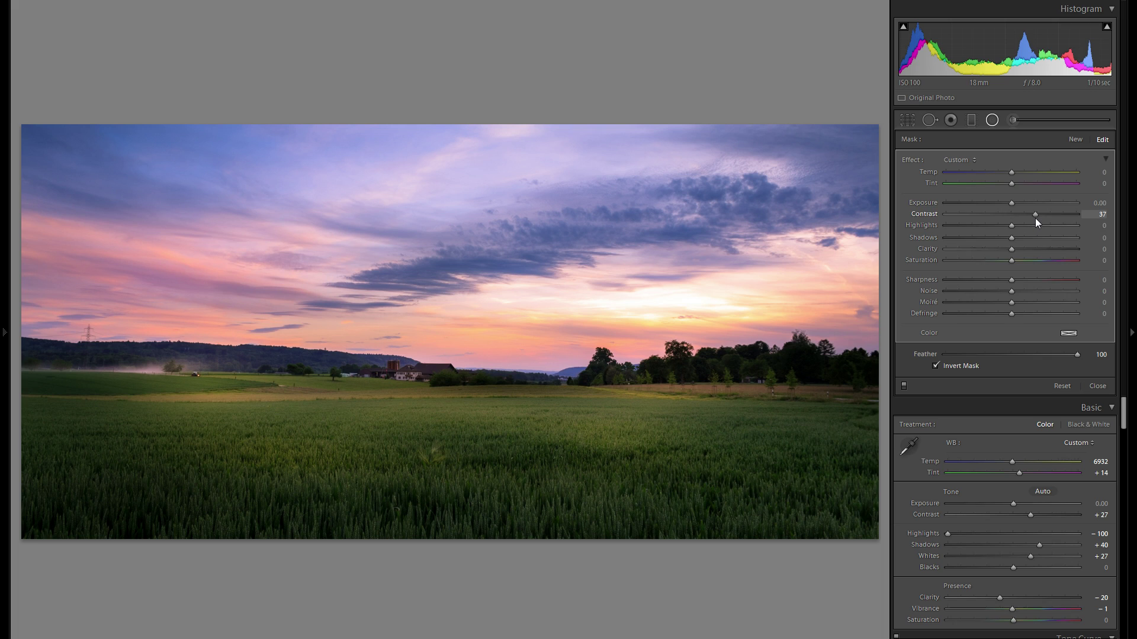
left_click_drag(1034, 218, 1006, 204)
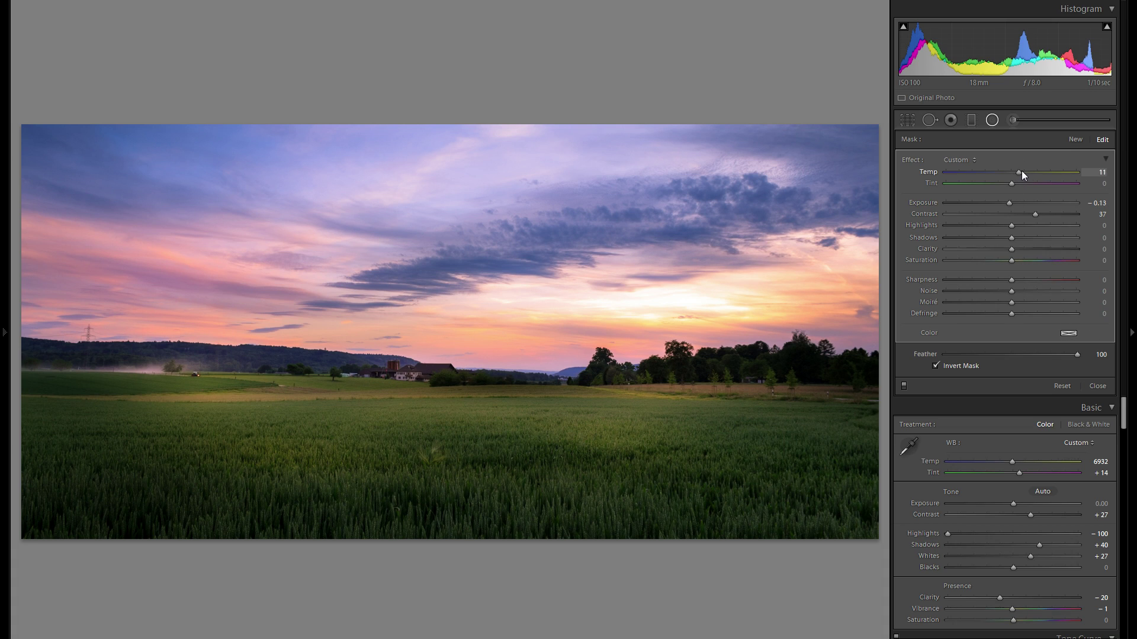
left_click_drag(1021, 170, 1027, 170)
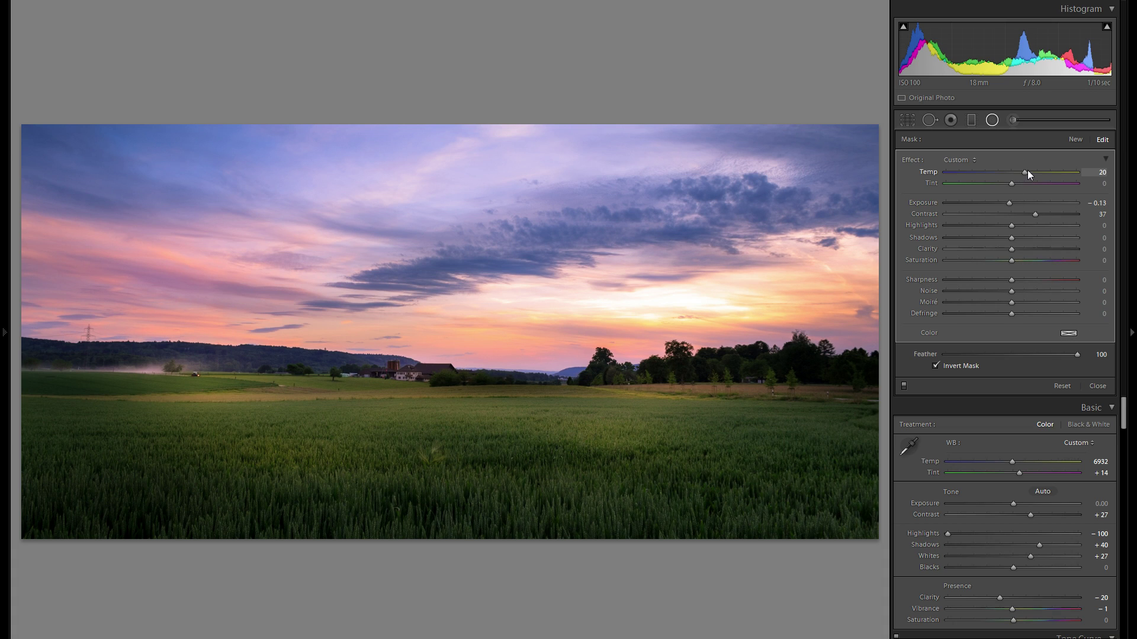
Add a wide, flat radial filter in the sky above the horizon and tint it blue with hue 233 and saturation 41%
left_click(1075, 140)
left_click_drag(485, 364, 719, 395)
left_click_drag(653, 318, 680, 296)
left_click(1064, 335)
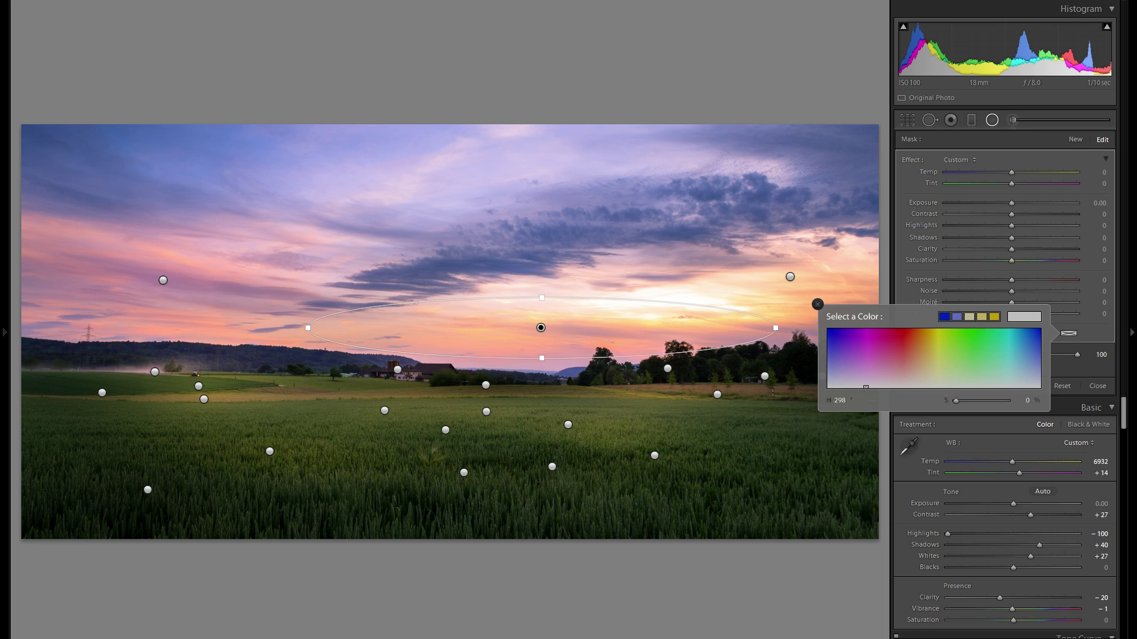
left_click(1040, 370)
left_click_drag(1039, 371, 1039, 363)
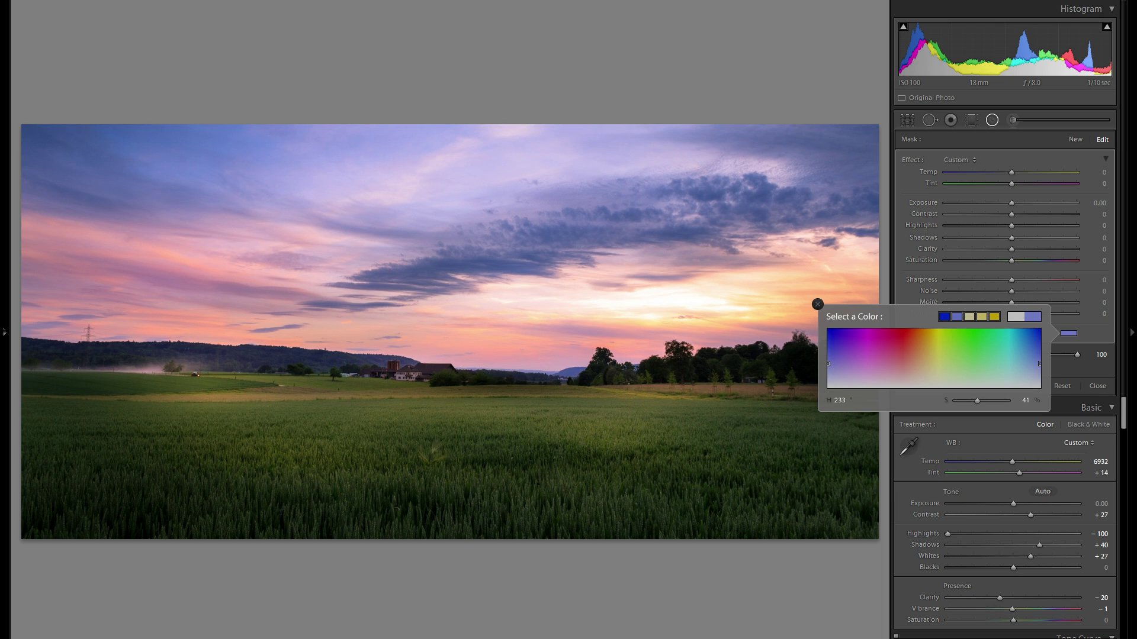
left_click(791, 277)
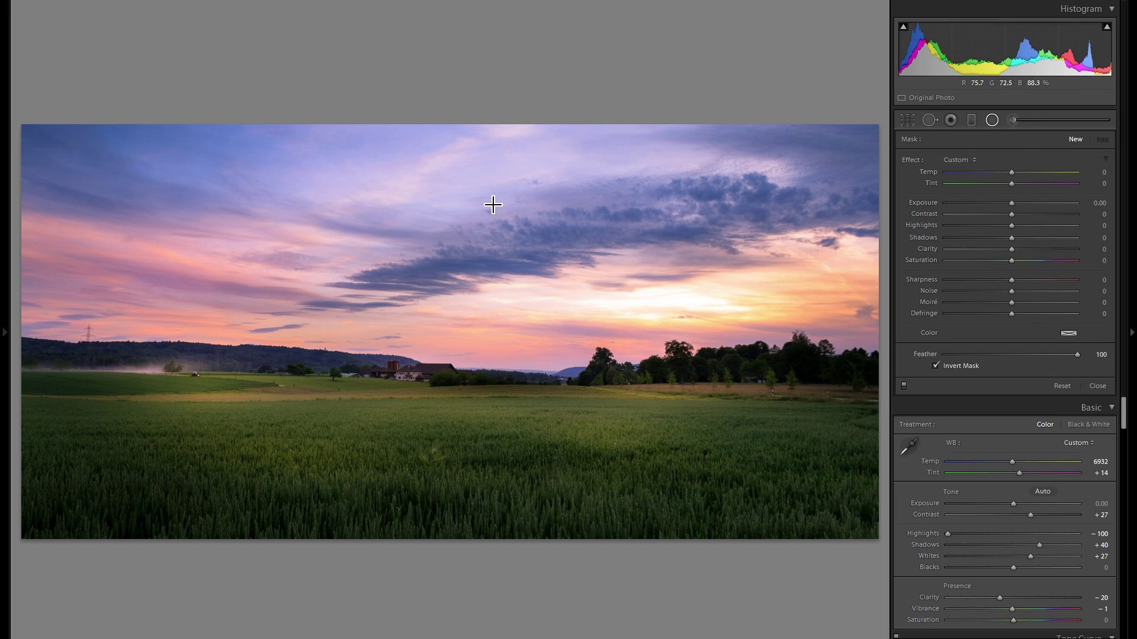
Add a circular radial filter over the left wheat field, set its Exposure to 0.27, and shift it lower in the foreground
left_click(992, 121)
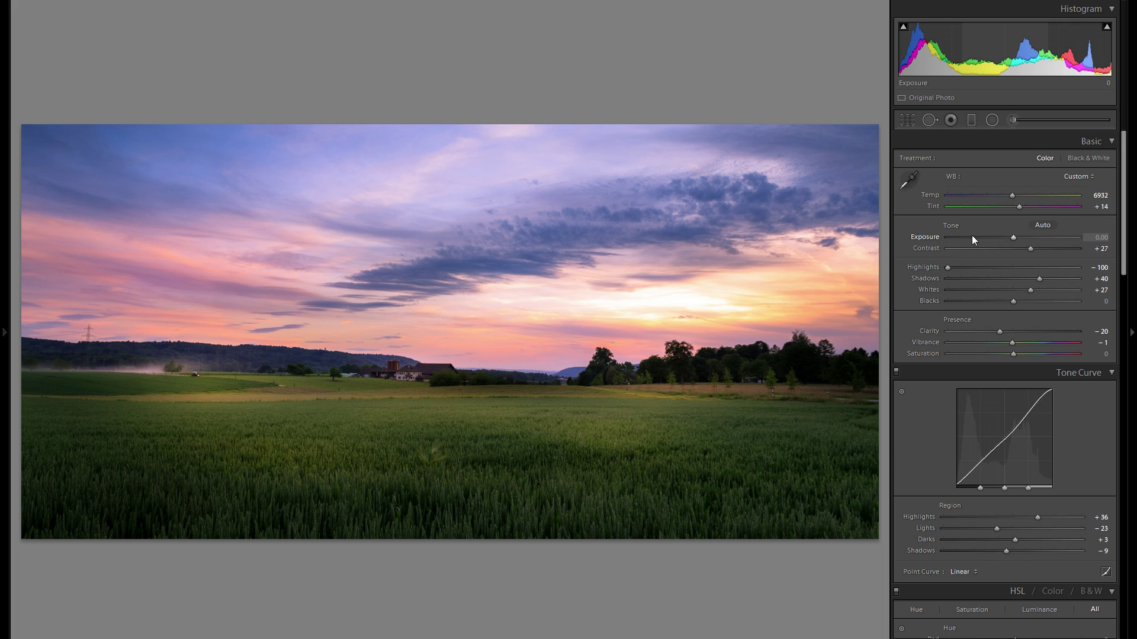
left_click(992, 119)
left_click_drag(186, 430, 280, 512)
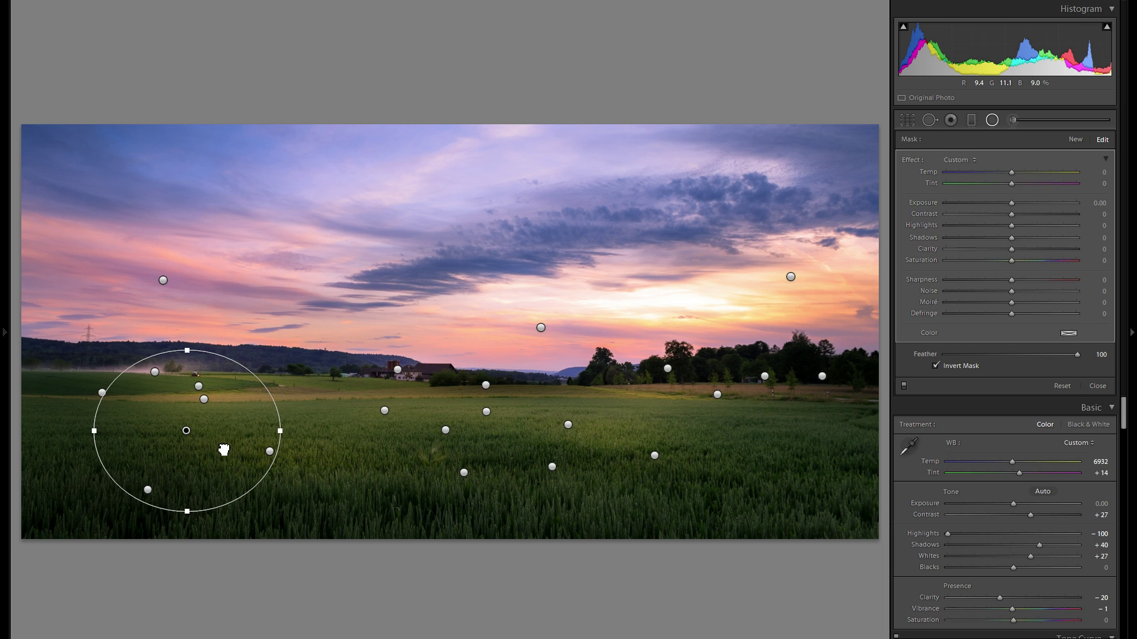
left_click_drag(1012, 205, 1017, 205)
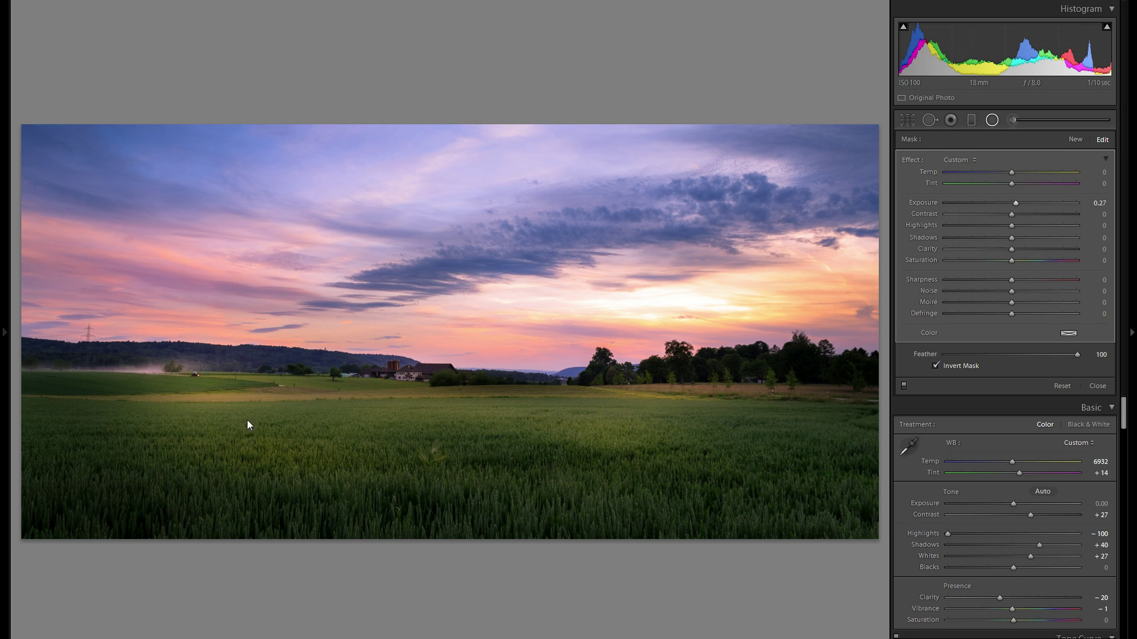
left_click_drag(223, 430, 229, 450)
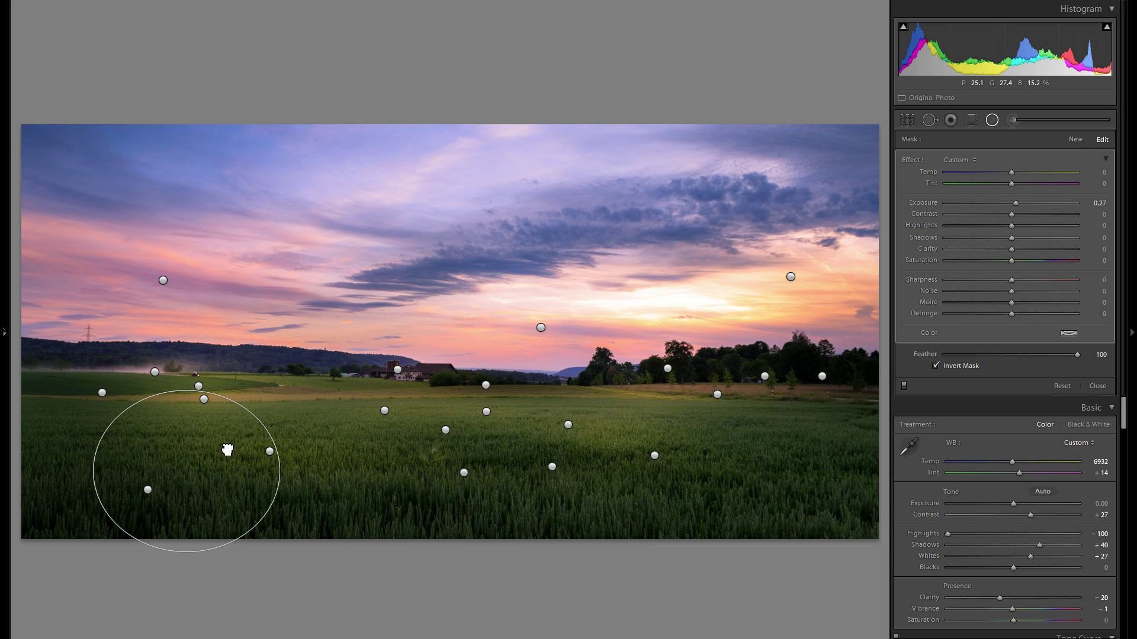
Duplicate the circular radial filter, move the copy to the central foreground wheat, and select an existing ellipse right of the field's center
right_click(248, 454)
left_click(256, 461)
left_click(571, 437)
left_click_drag(563, 446, 546, 470)
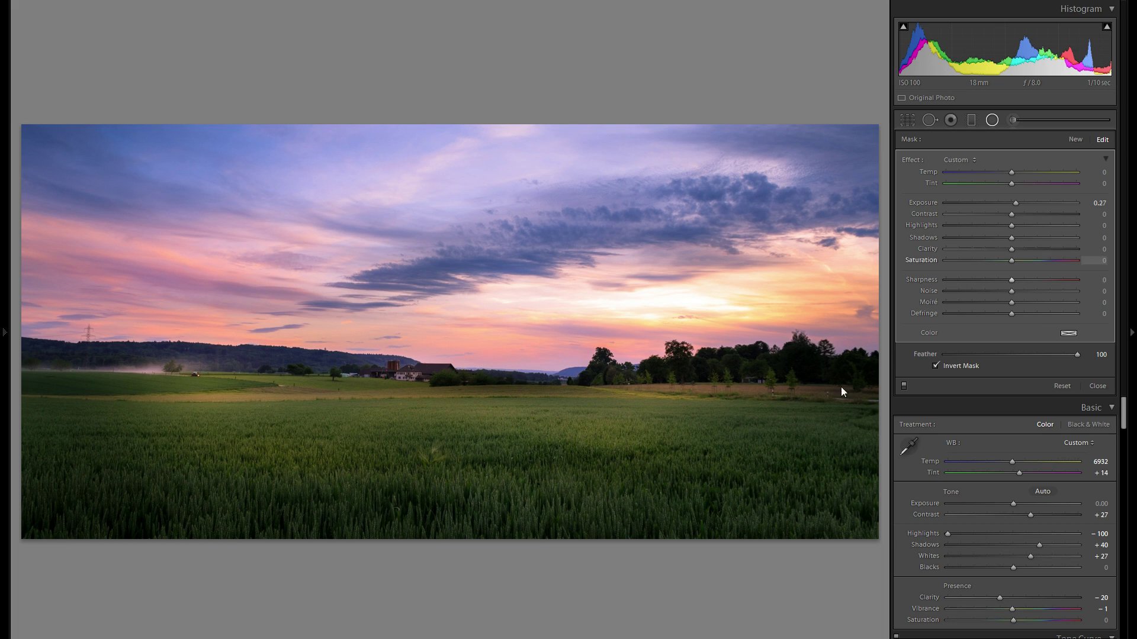
left_click(657, 455)
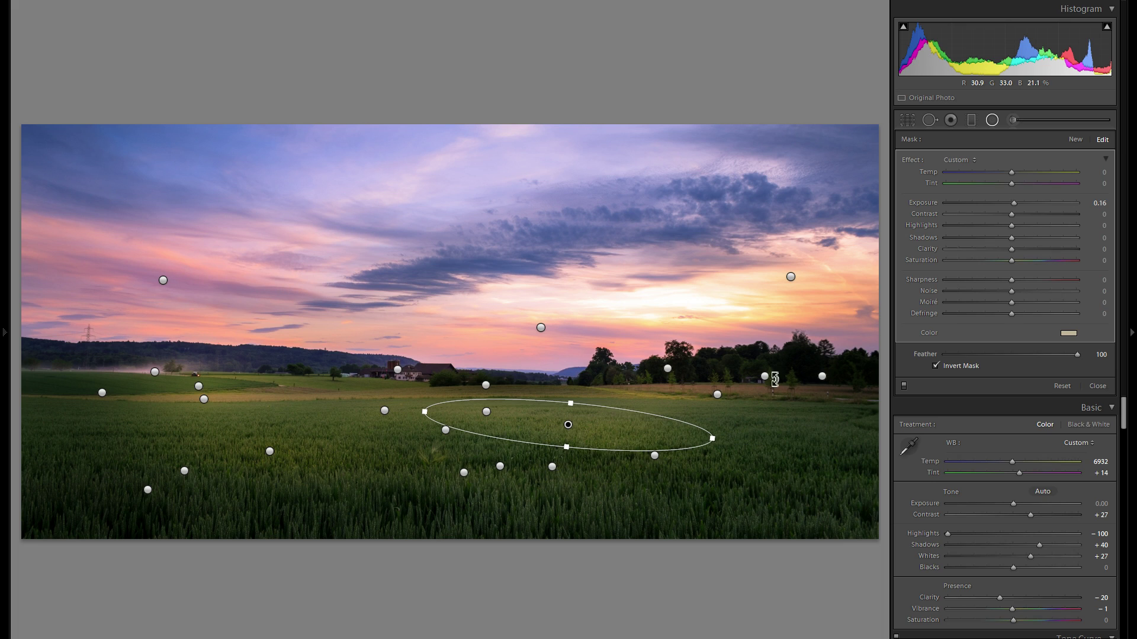
Reset the Exposure of the ellipse right of the field's center to 0.00 and close the Radial Filter tool
left_click_drag(910, 204, 914, 204)
double_click(919, 203)
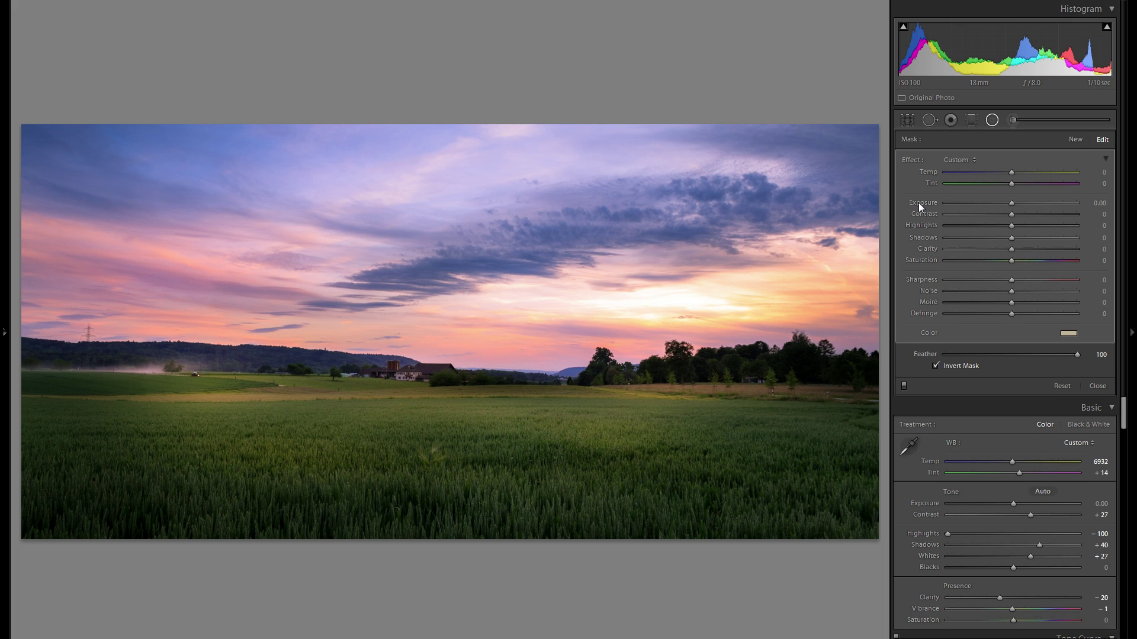
left_click(991, 119)
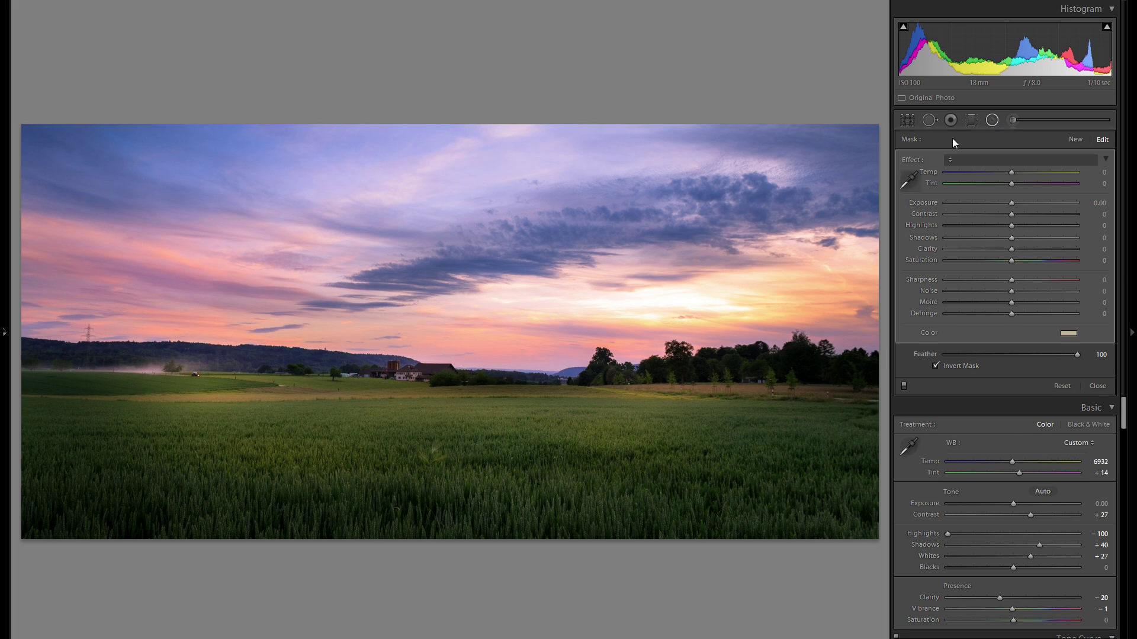
Compare the edited photo with the original by viewing the Create Virtual Copy history state, and return to the latest history state
left_click(5, 332)
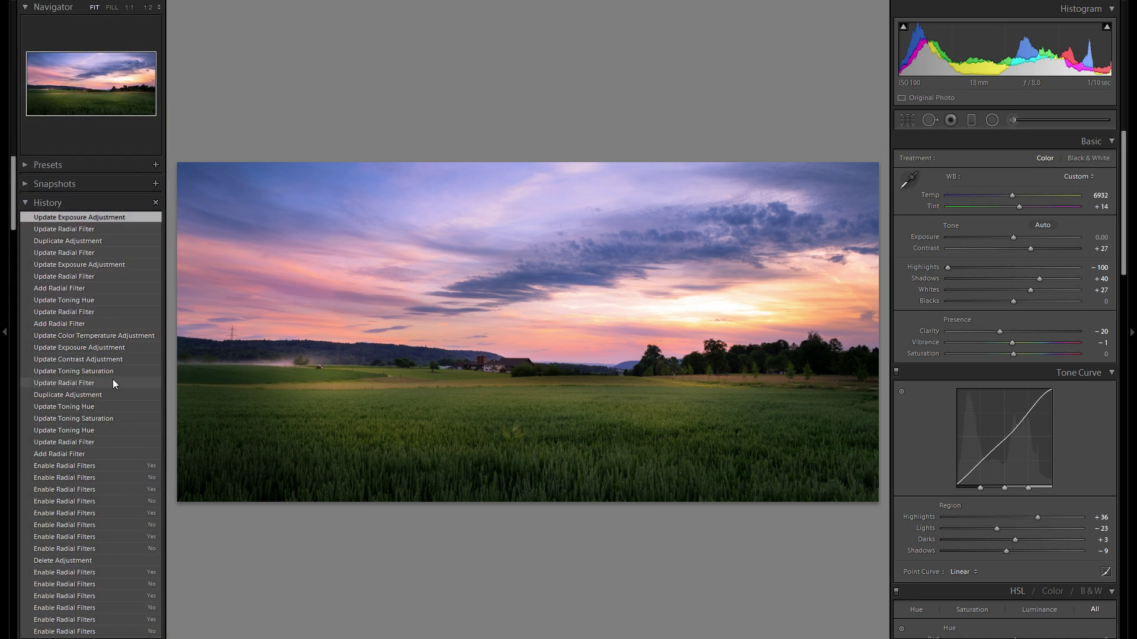
scroll(118, 415, "down", 15)
left_click(110, 611)
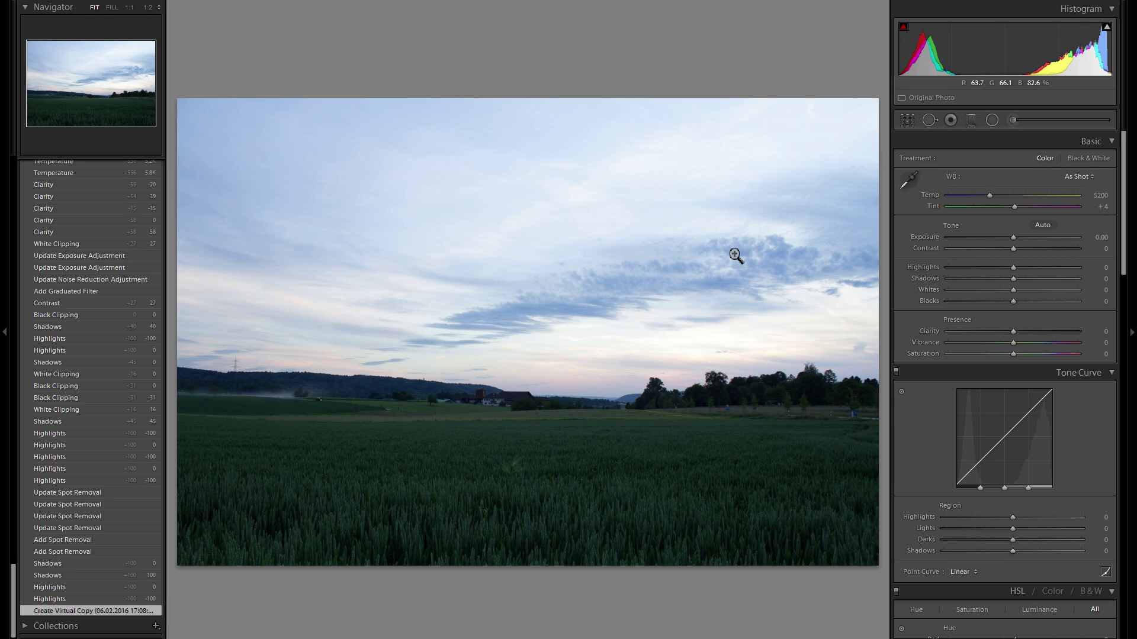
scroll(95, 402, "up", 15)
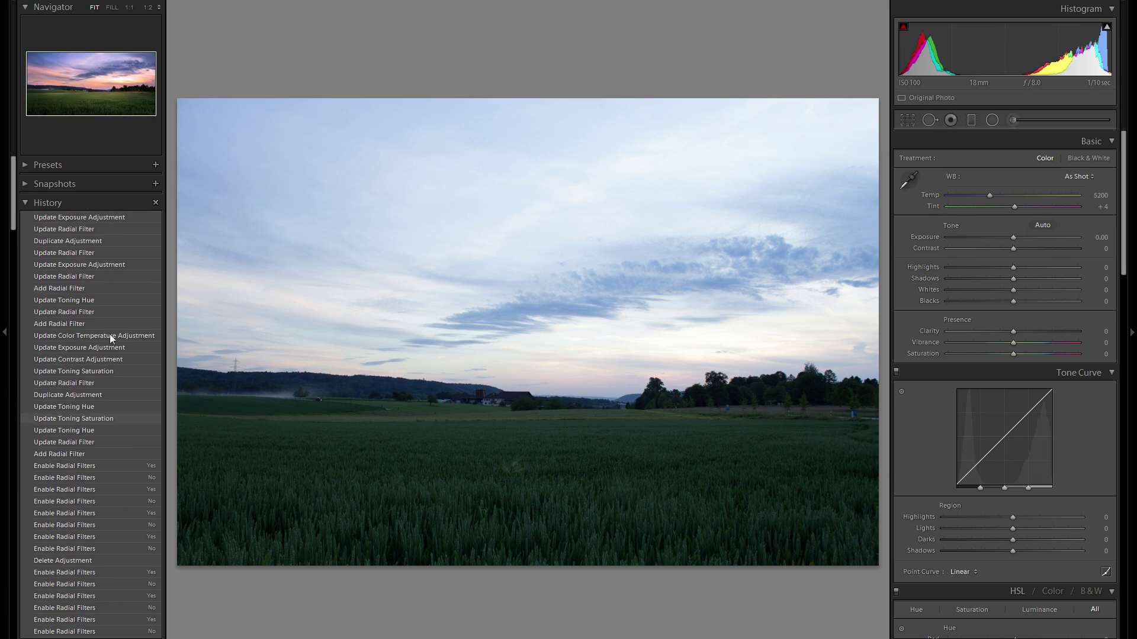
left_click(115, 219)
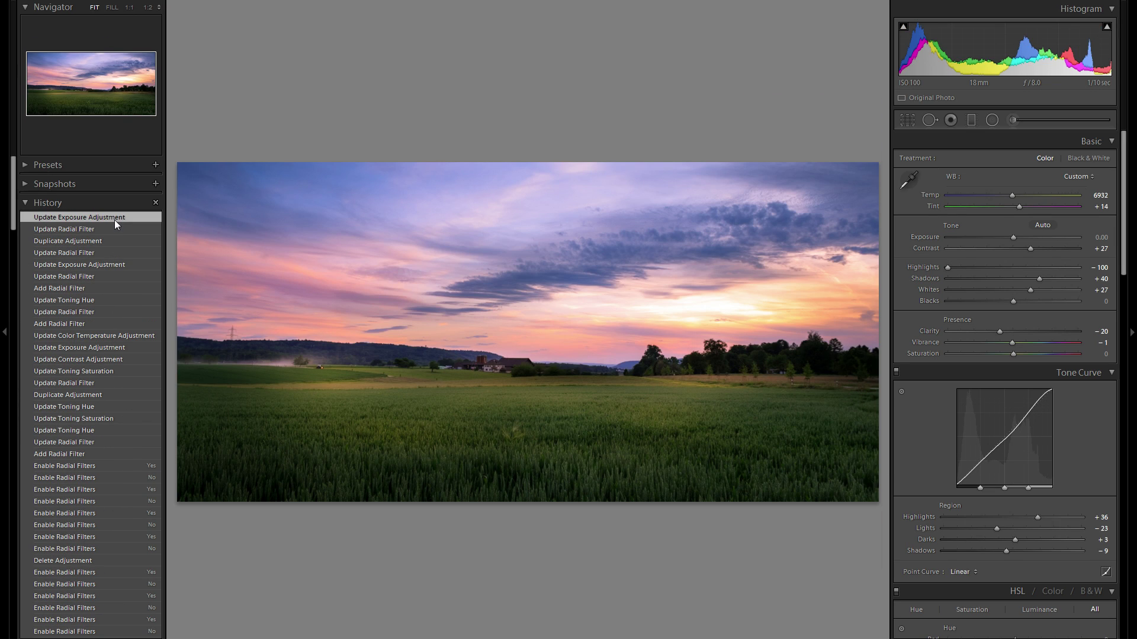
left_click(6, 257)
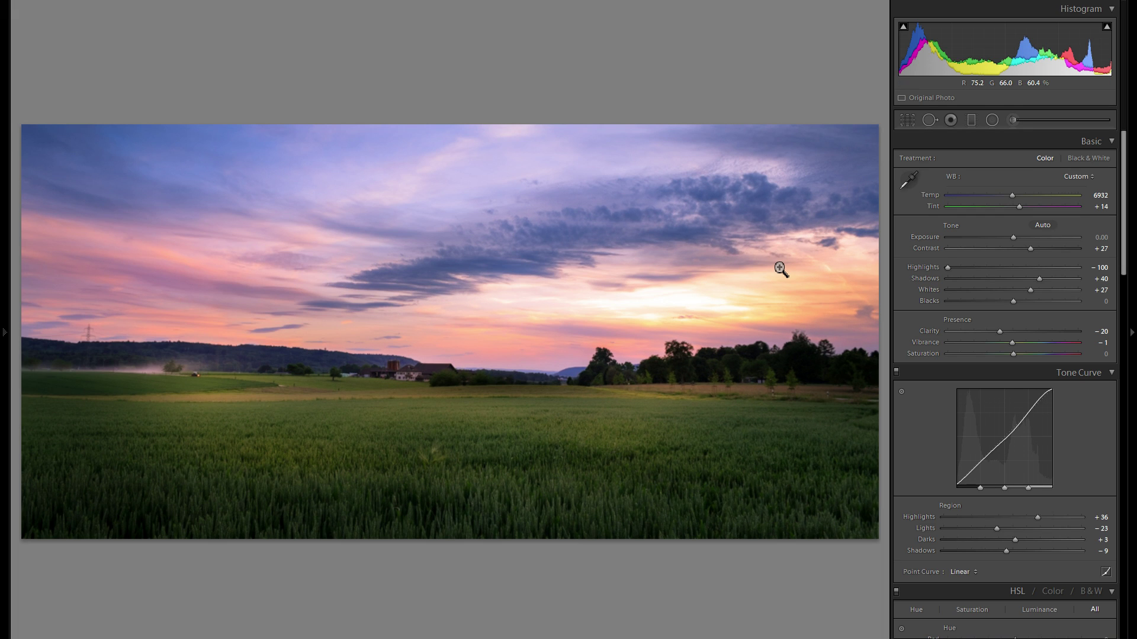